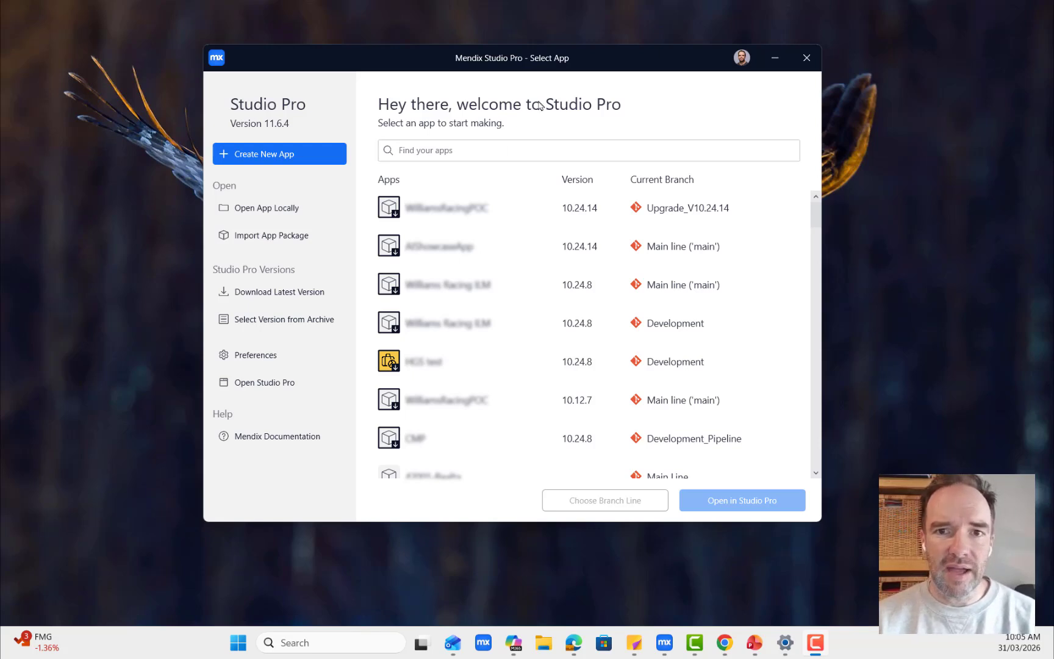
Start a new app using the GenAI Showcase App v9.13.0 starter as its starting point
drag(556, 68, 556, 77)
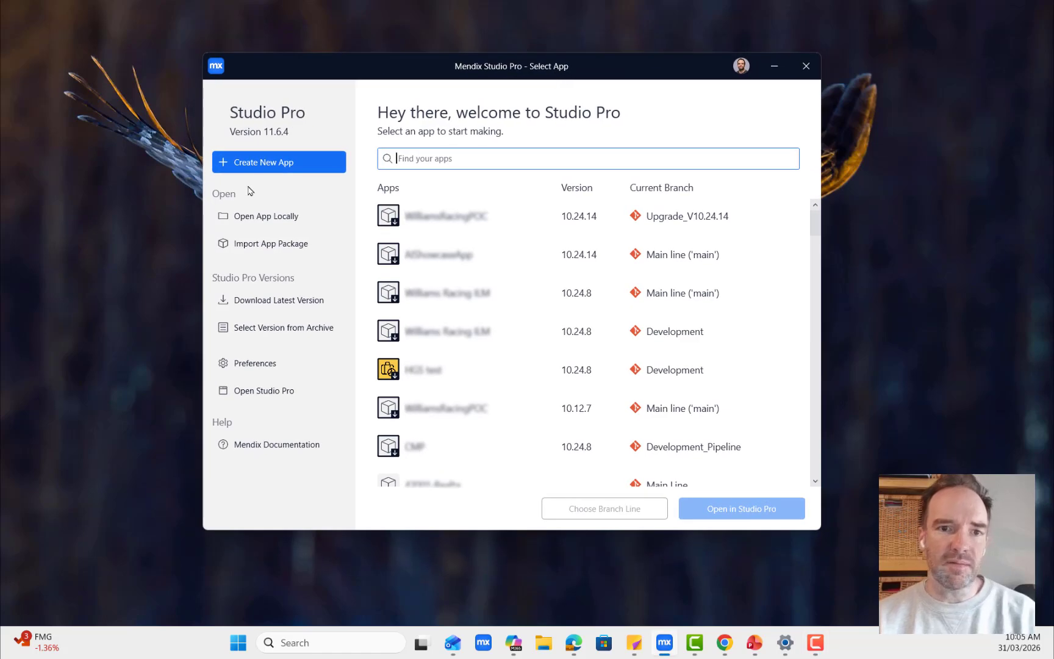
click(272, 163)
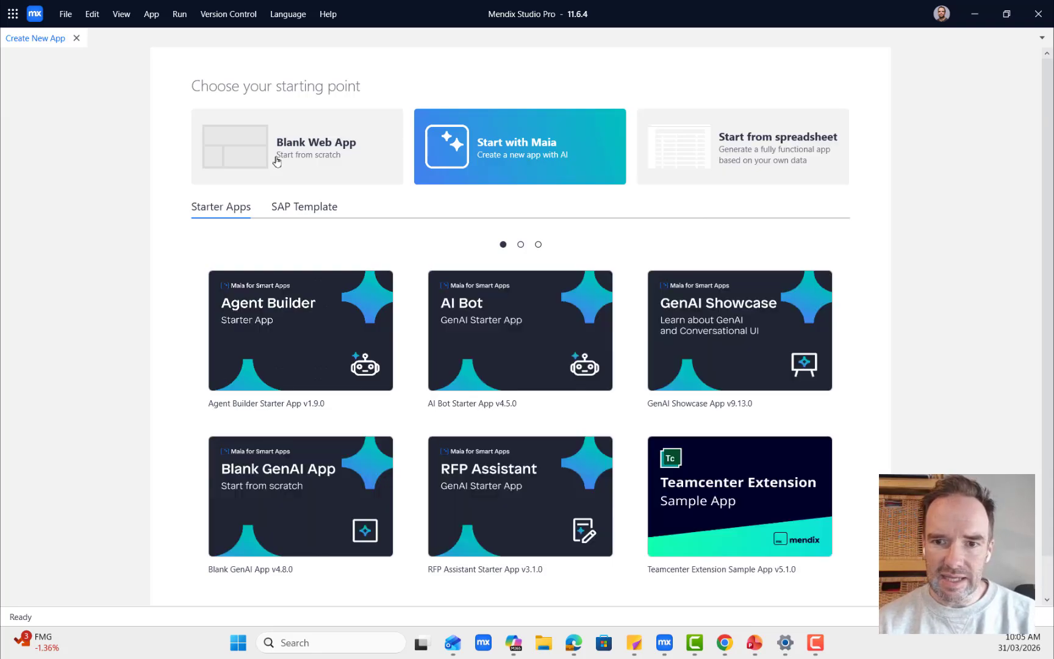
click(750, 320)
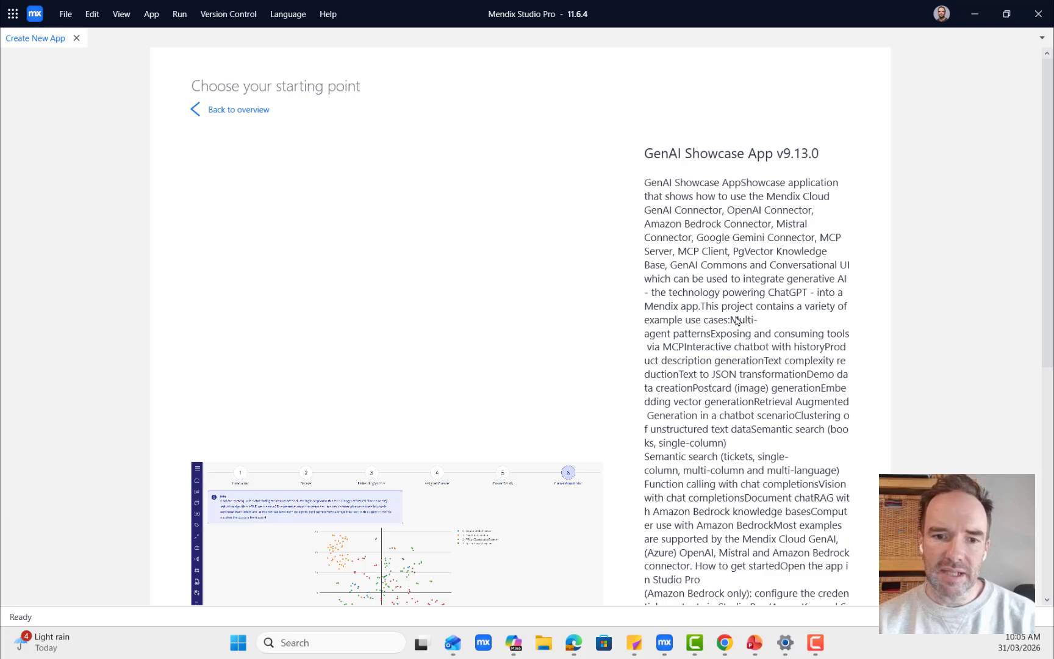
scroll(737, 320, down, 7)
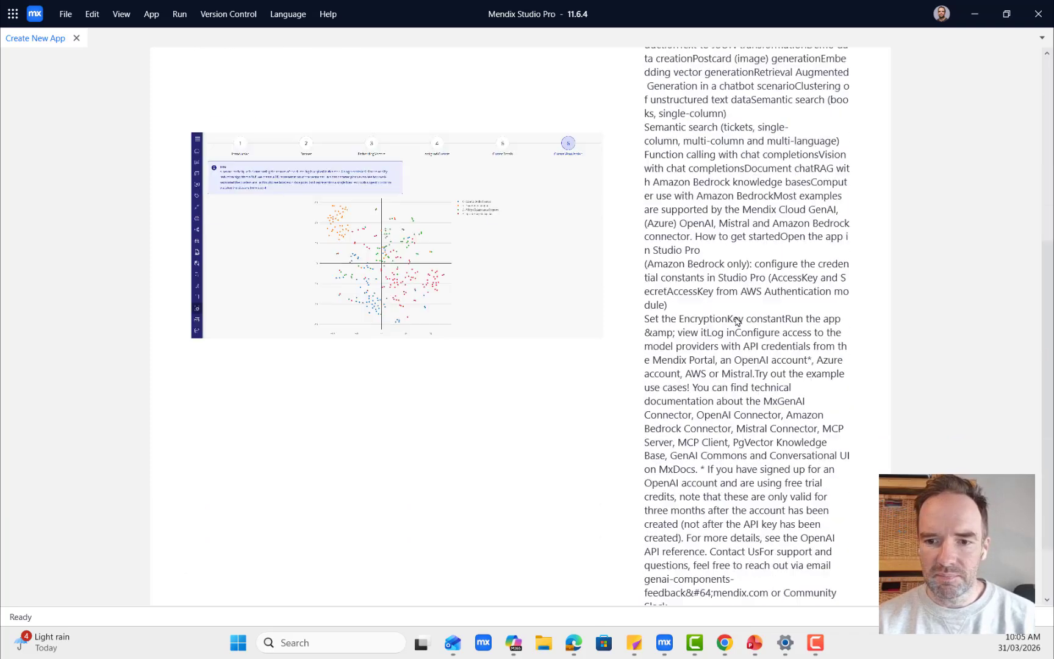
scroll(737, 322, up, 1)
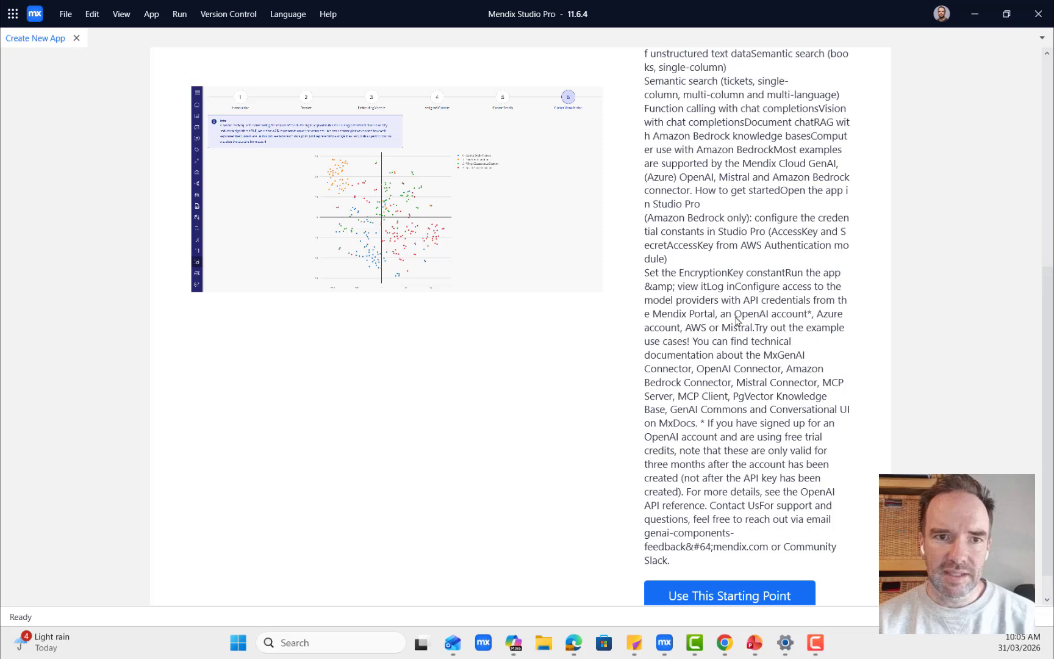
scroll(737, 320, down, 1)
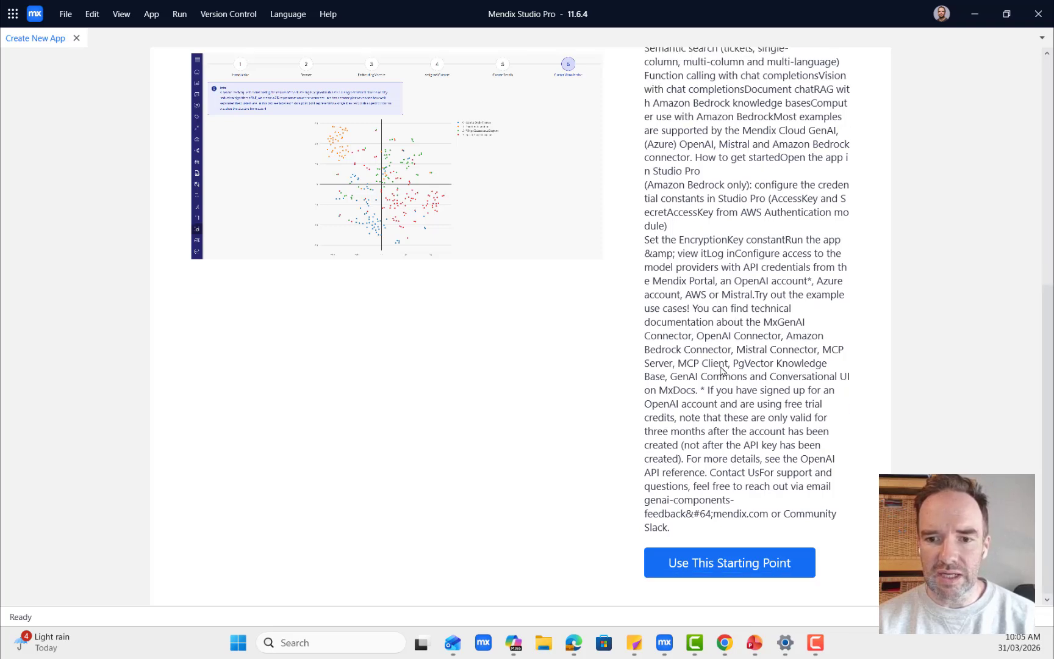
click(709, 566)
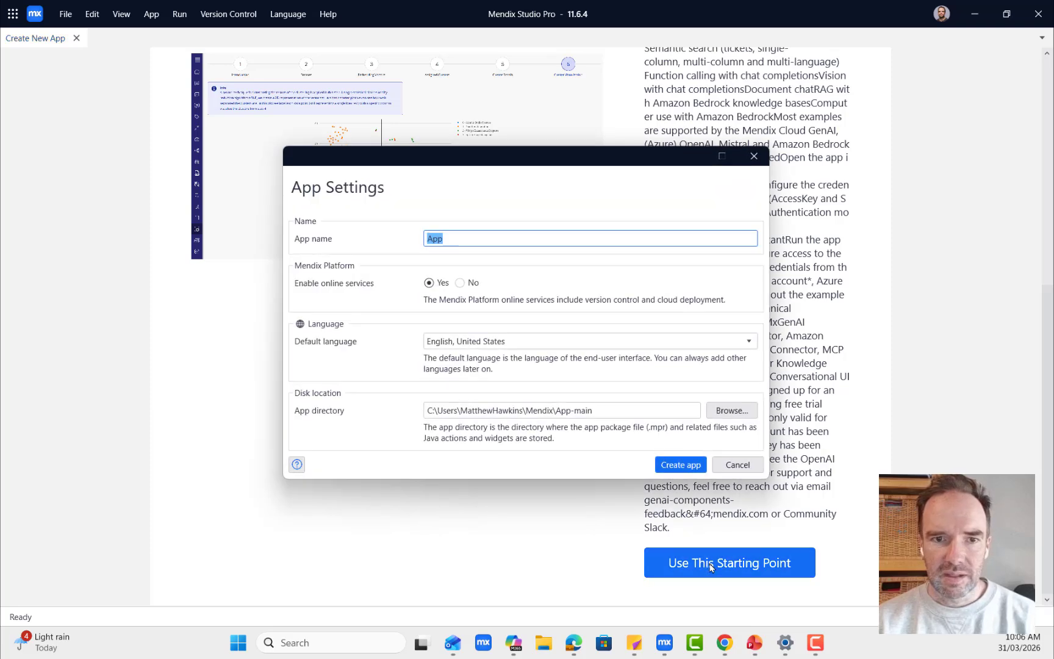
Name the new app GenAIShowcase and disable the Mendix Platform online services for it
text(Gen)
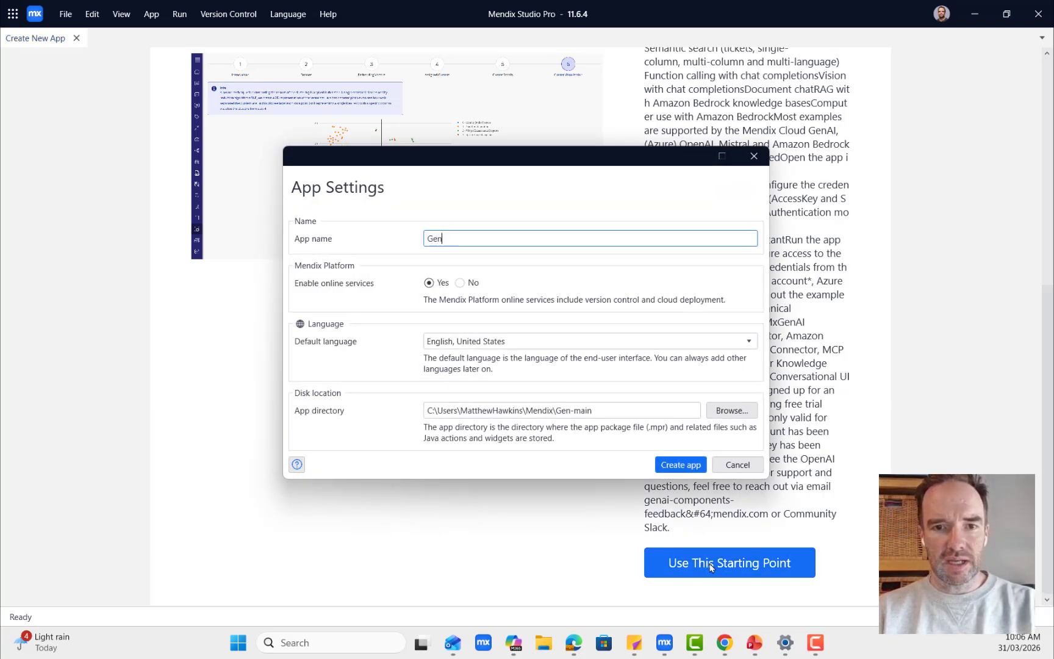
text(AIShowcase)
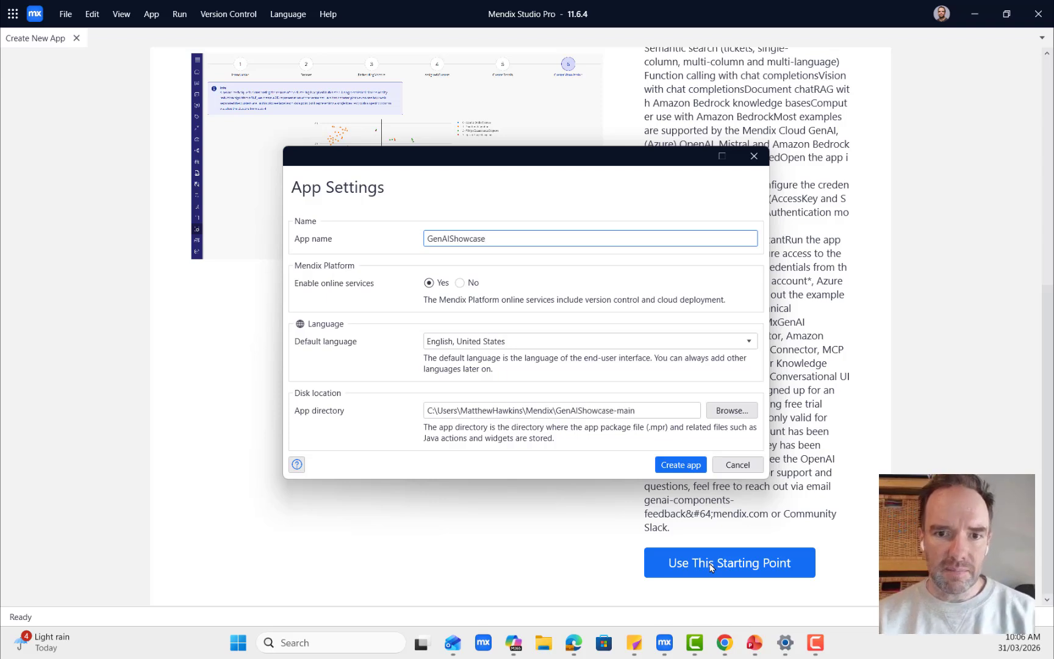
click(461, 284)
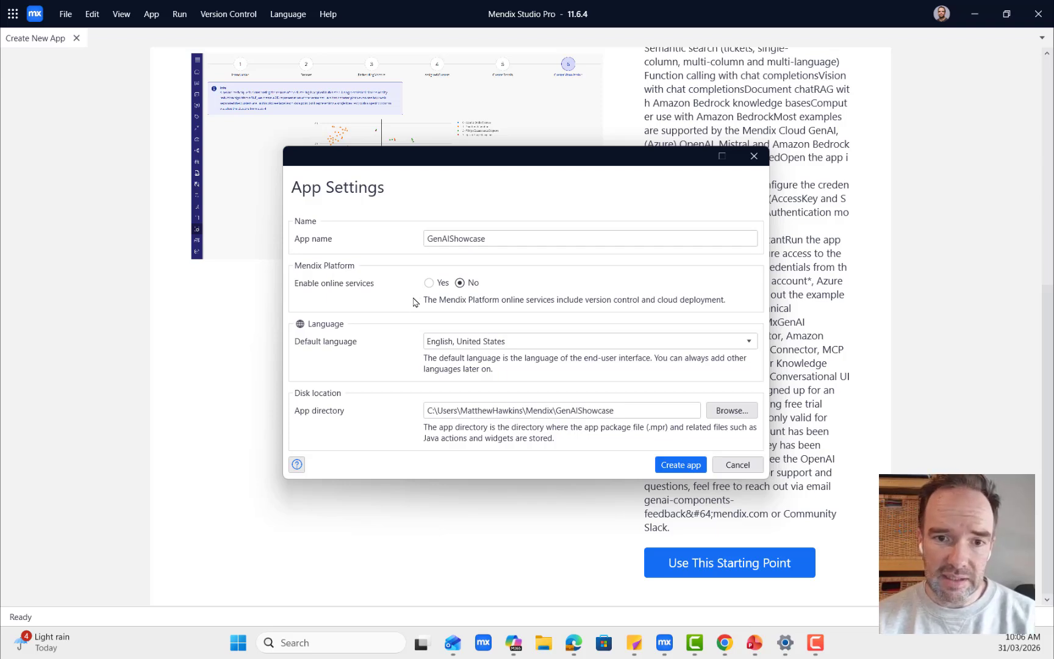
Set the app's default language to English, Australia and create the app
click(505, 342)
scroll(544, 258, up, 15)
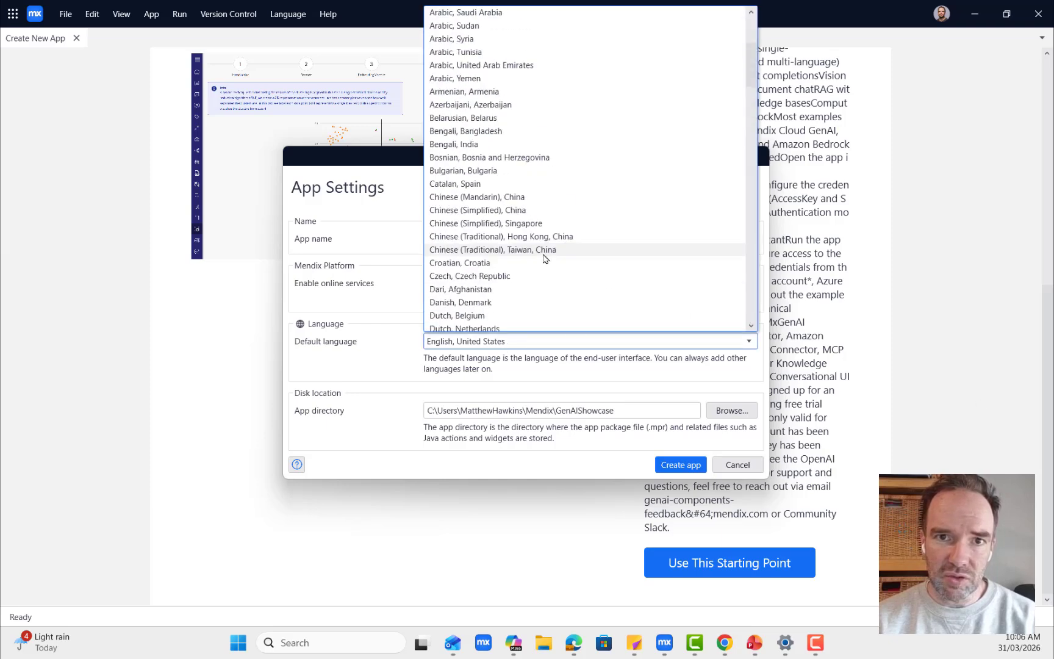
scroll(545, 259, down, 12)
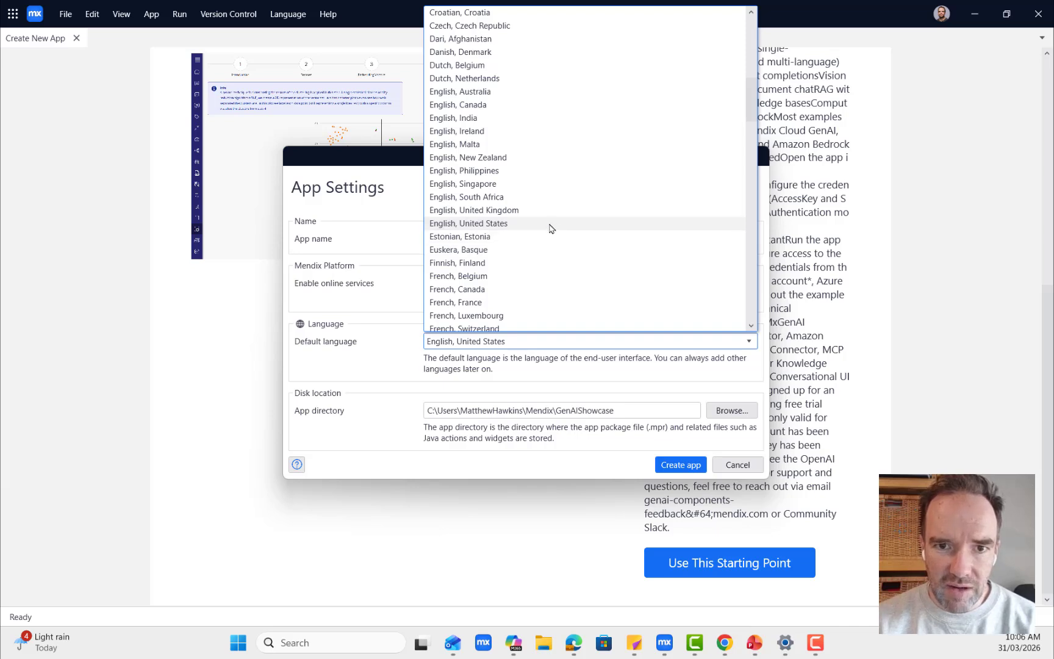
click(513, 93)
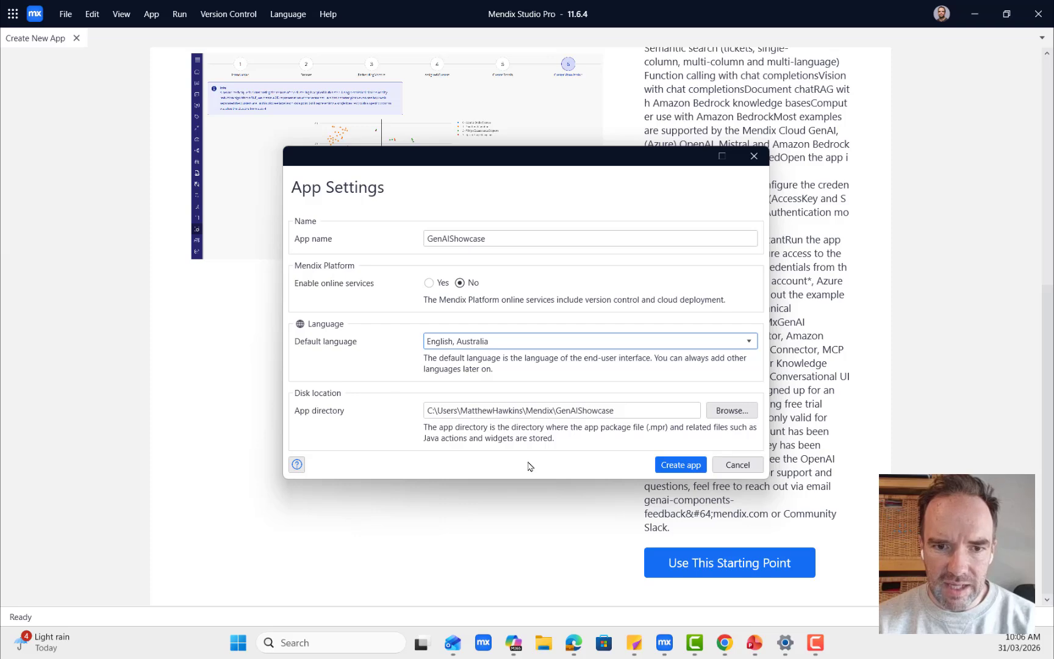
click(672, 467)
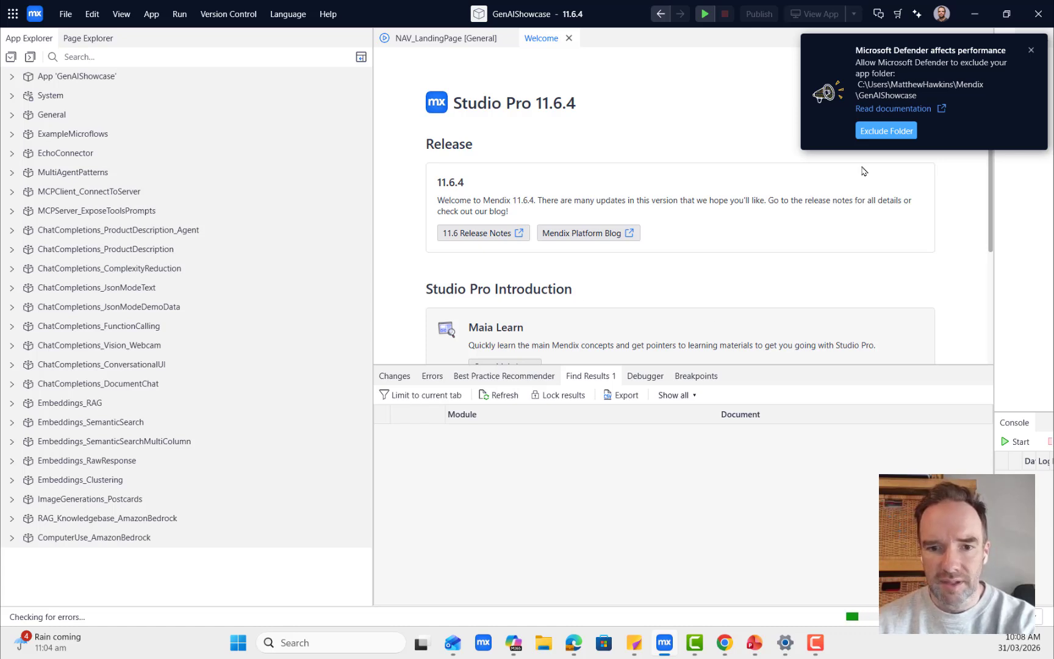
Dismiss the Microsoft Defender notice and resize the panes: narrow the App Explorer, shorten the results pane and widen the Properties pane
click(1031, 51)
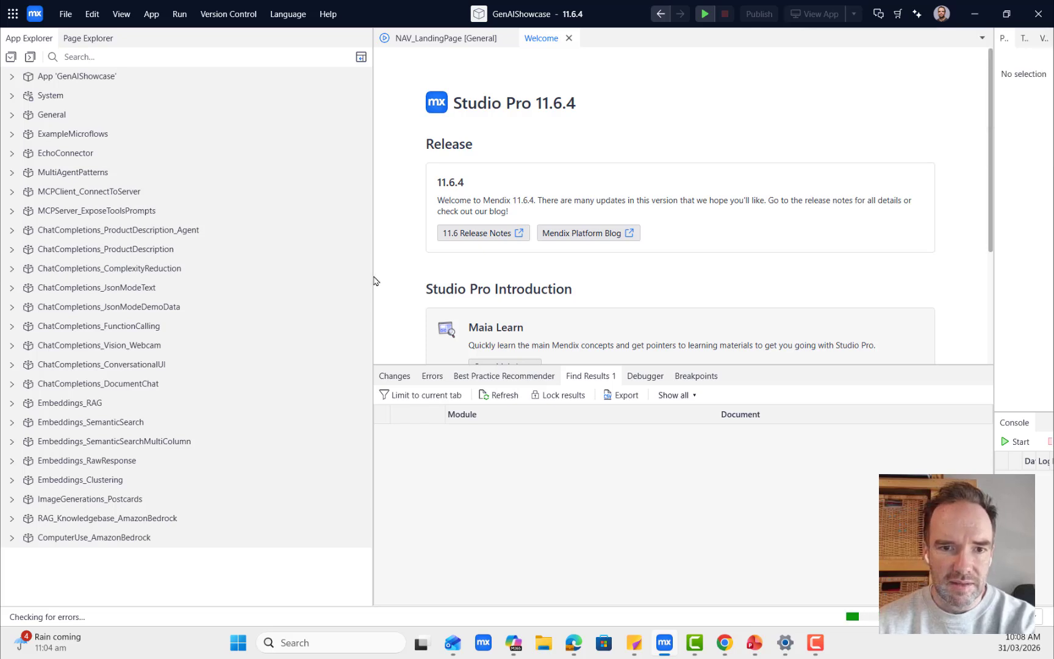
drag(372, 279, 153, 302)
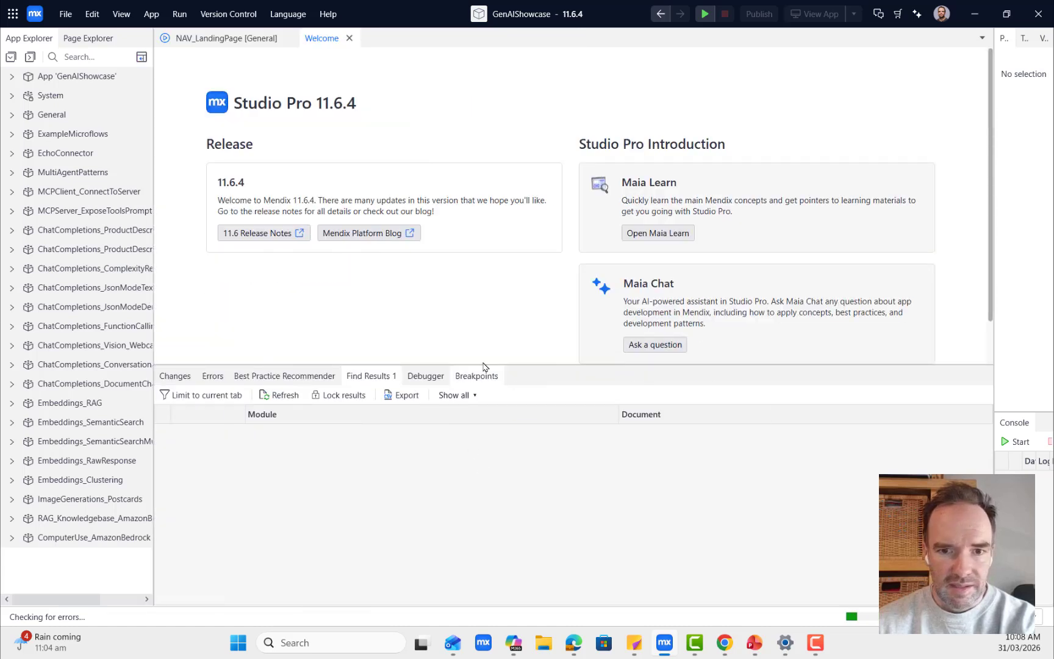
drag(487, 366, 480, 482)
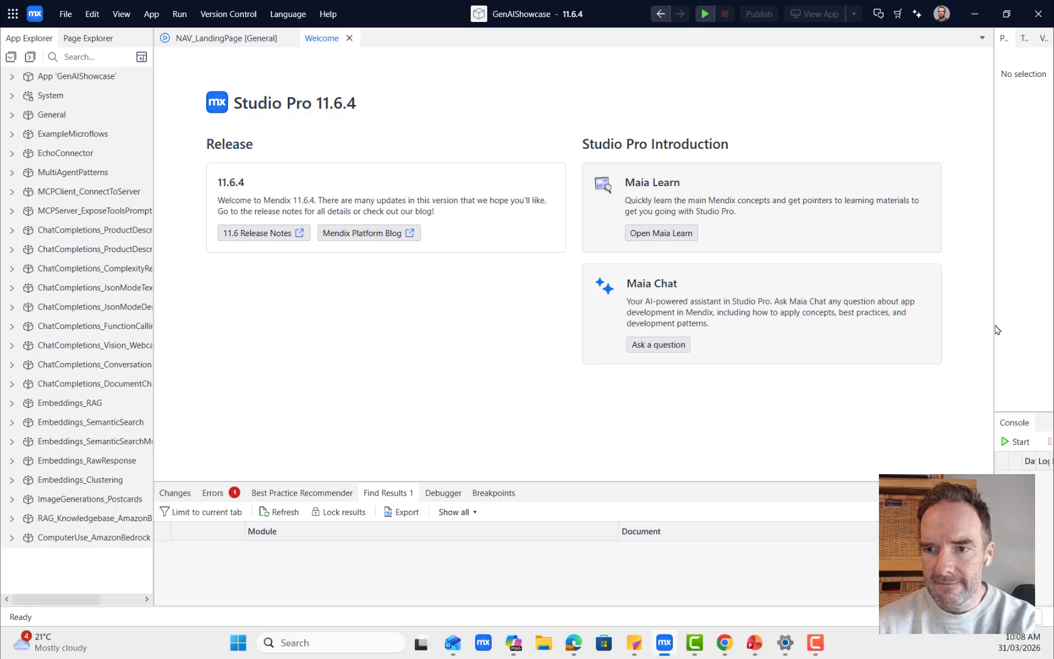
drag(995, 330, 809, 359)
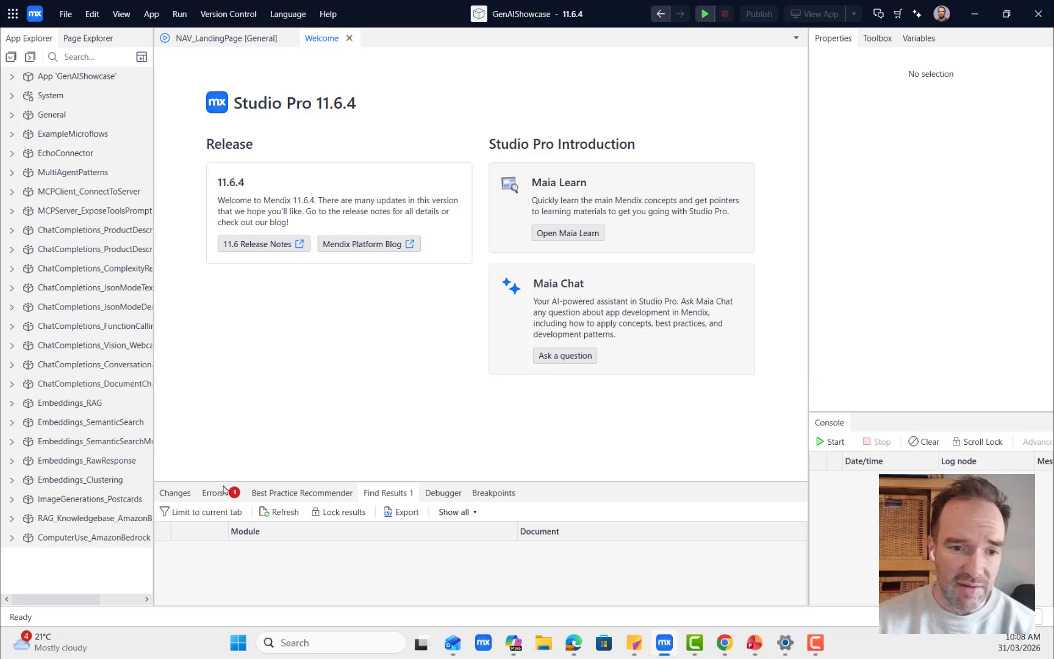
From the CE7159 configuration error, open the Encryption.EncryptionKey constant of the Default configuration for editing
click(222, 499)
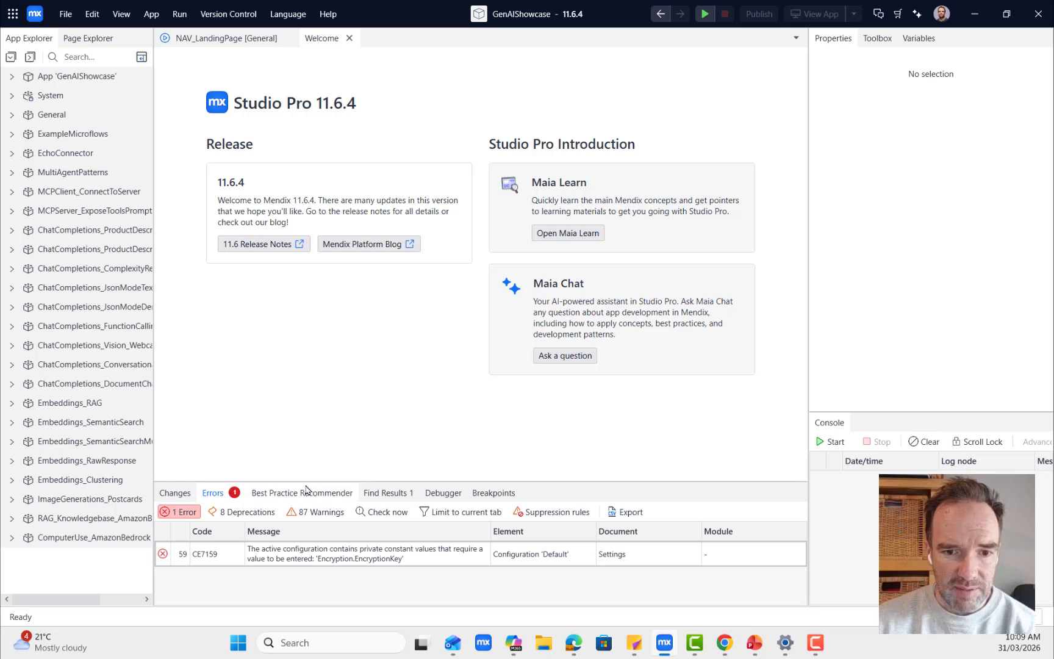
double_click(343, 558)
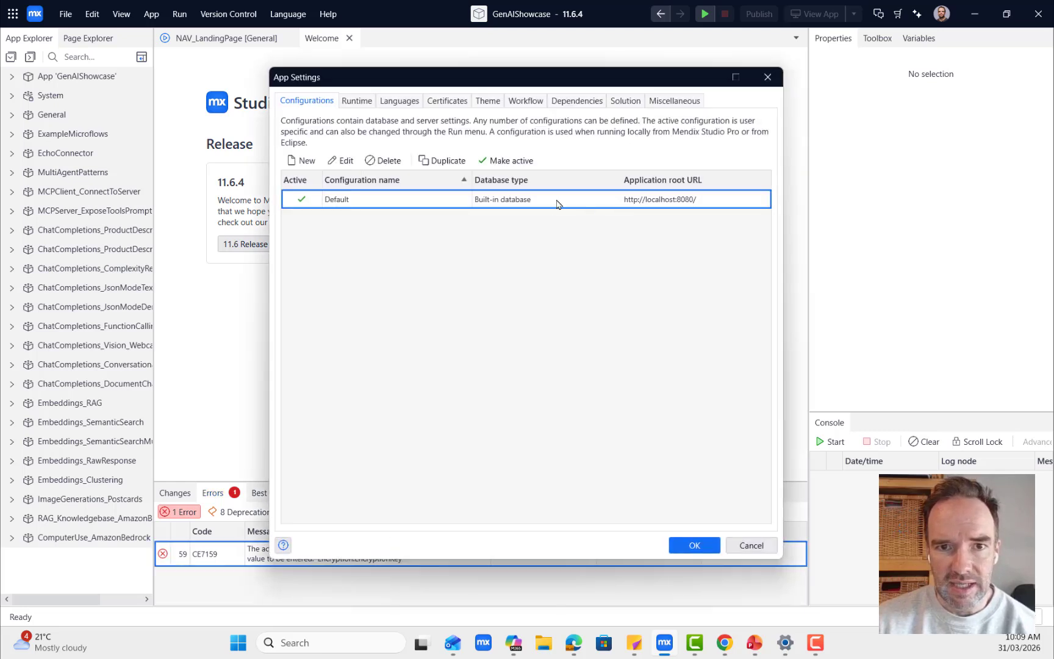
double_click(438, 203)
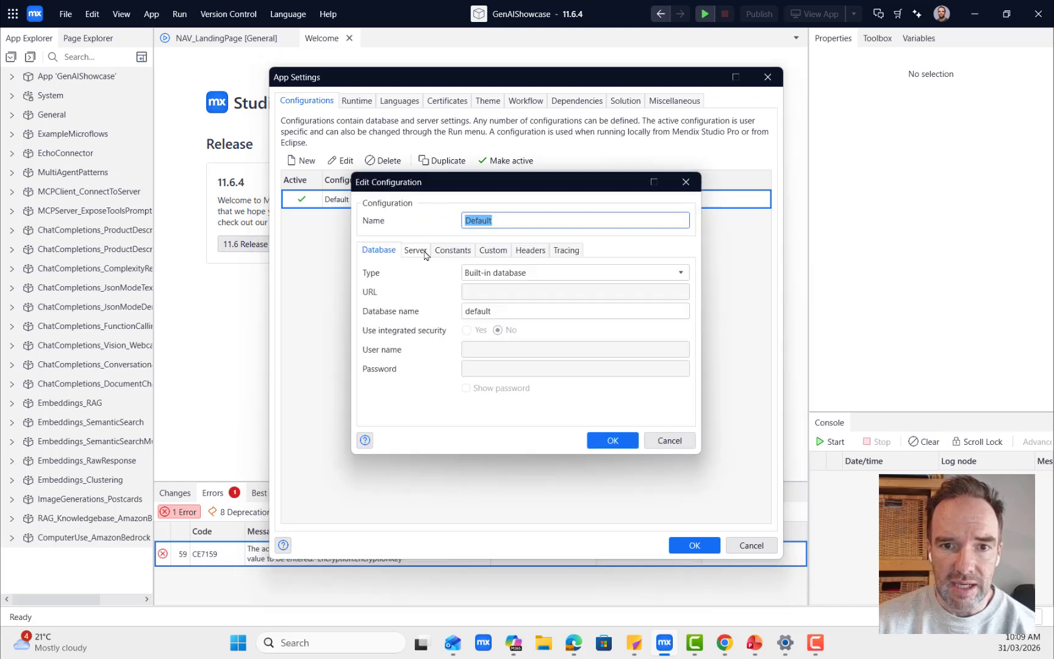
click(451, 255)
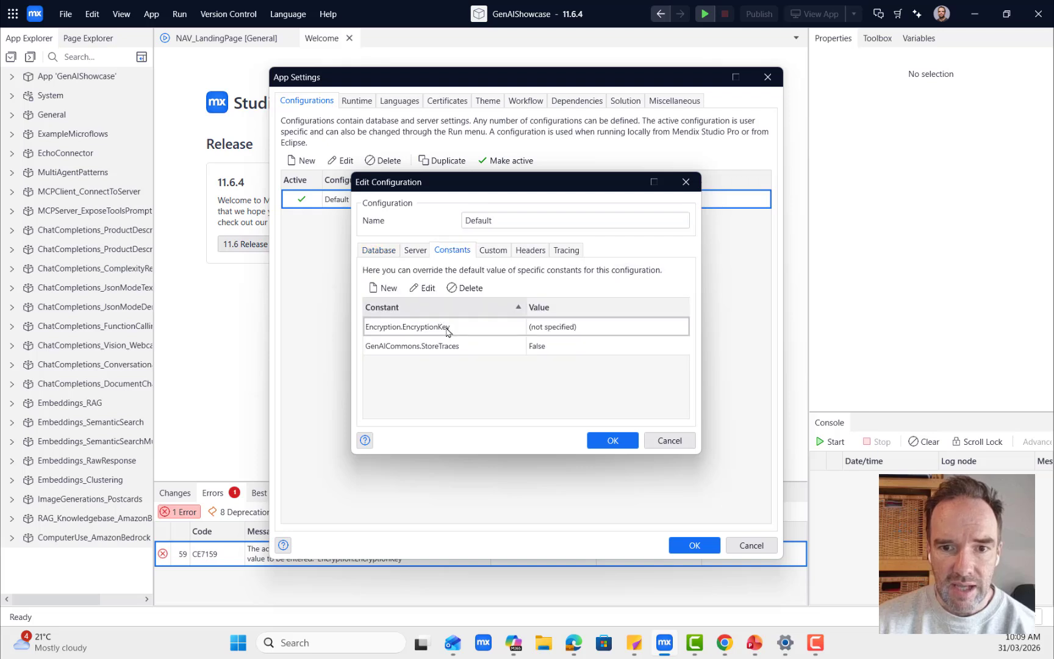
double_click(546, 330)
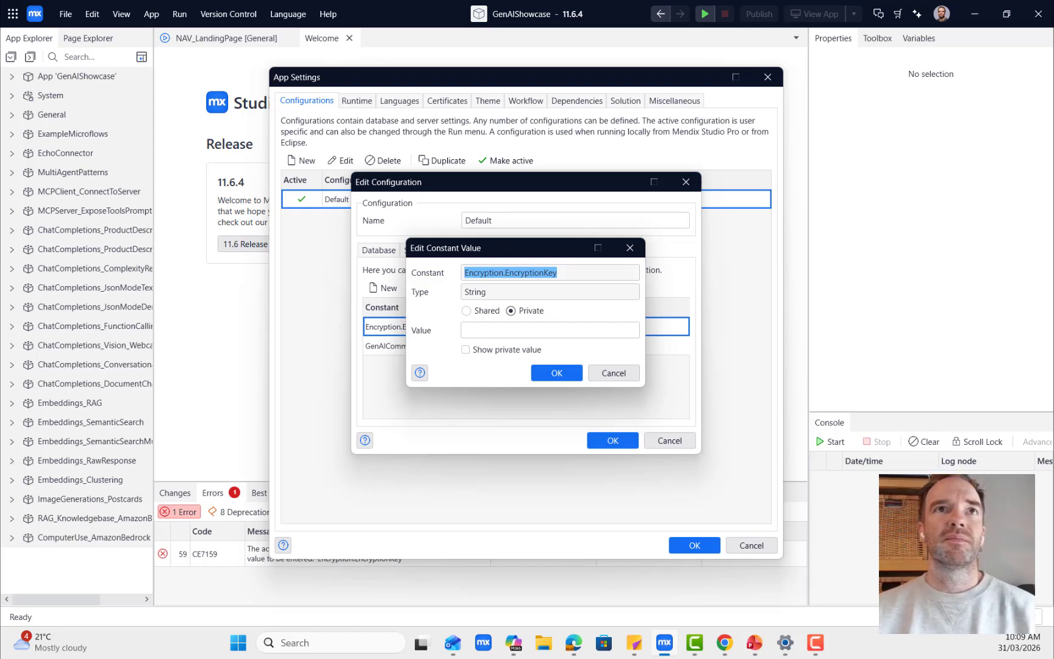
Switch to the Edge browser and search the web for "encryption key generator 32 character" in a new tab
key(alt+Tab)
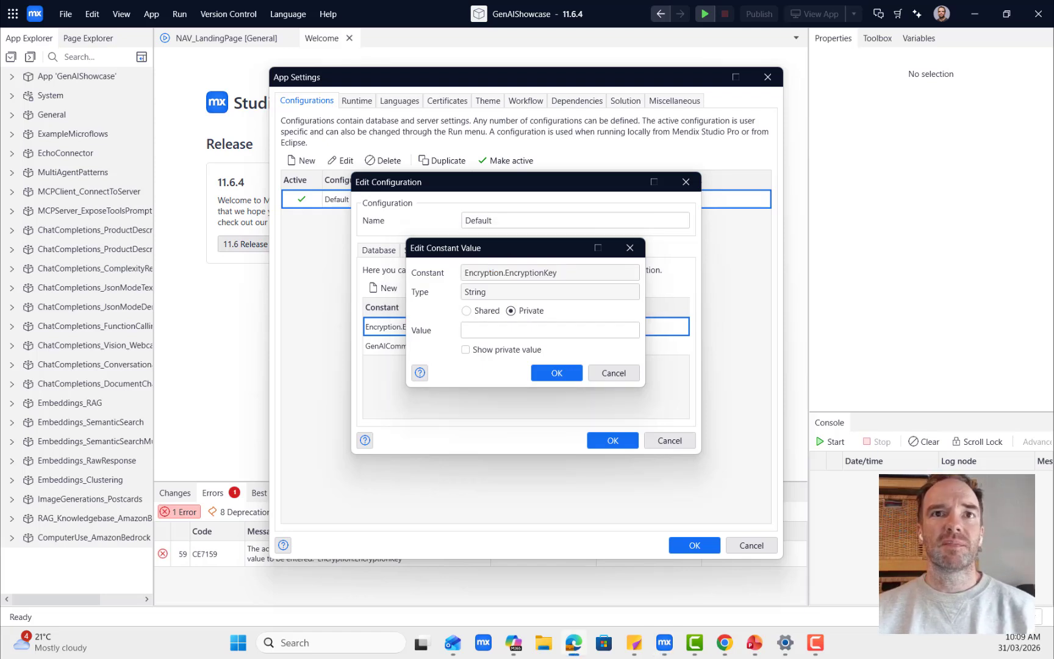
drag(586, 1, 574, 102)
double_click(586, 97)
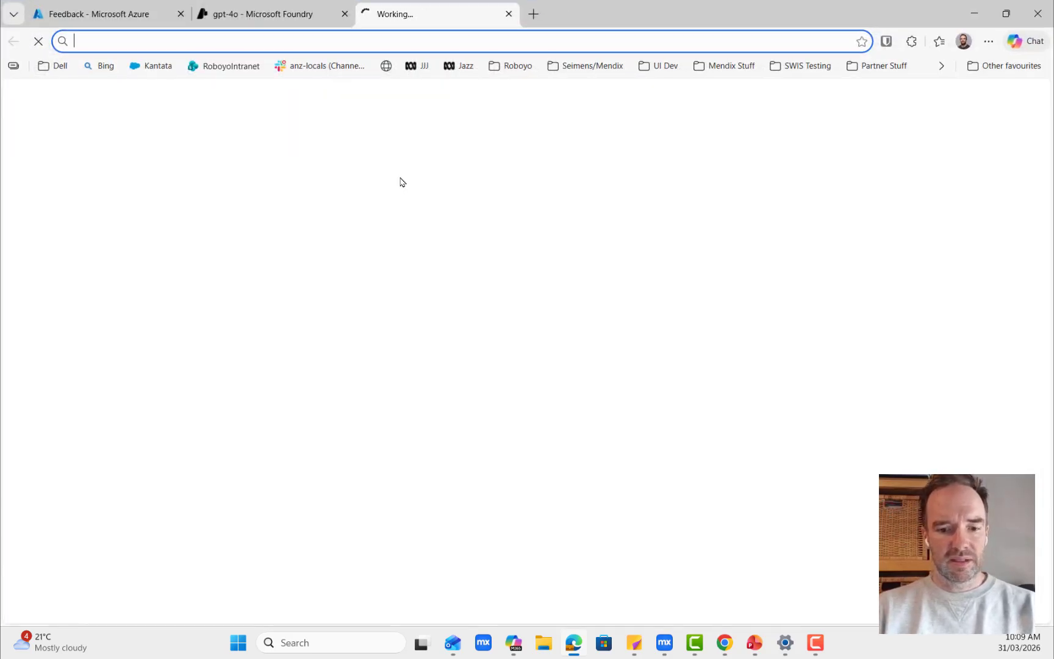
text(encr)
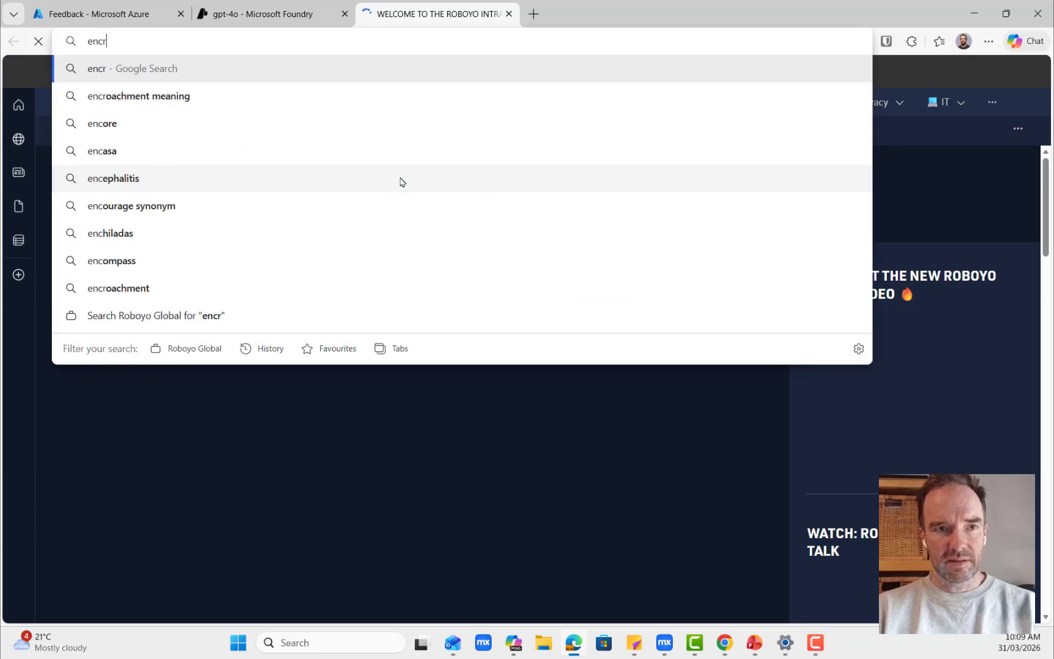
text(yption key )
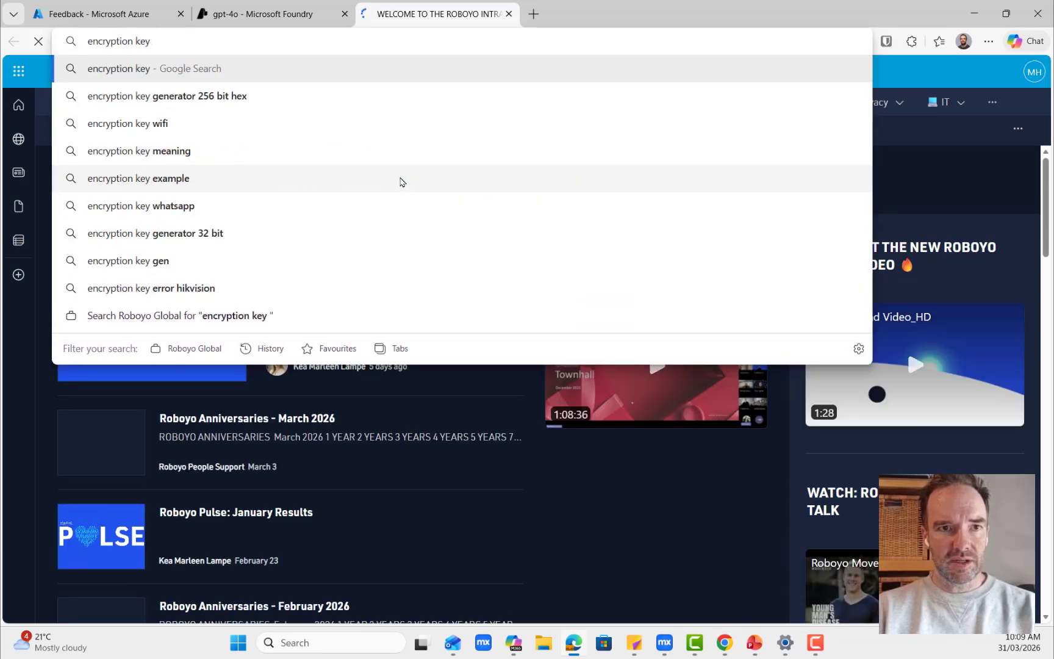
text(generator 2)
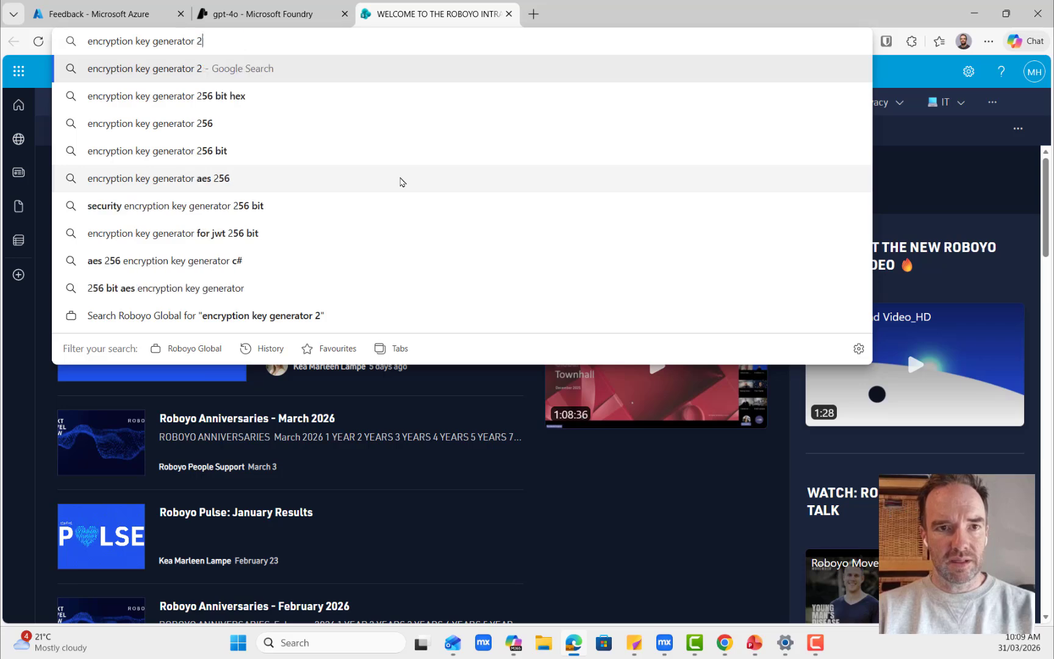
key(BackSpace)
text(32)
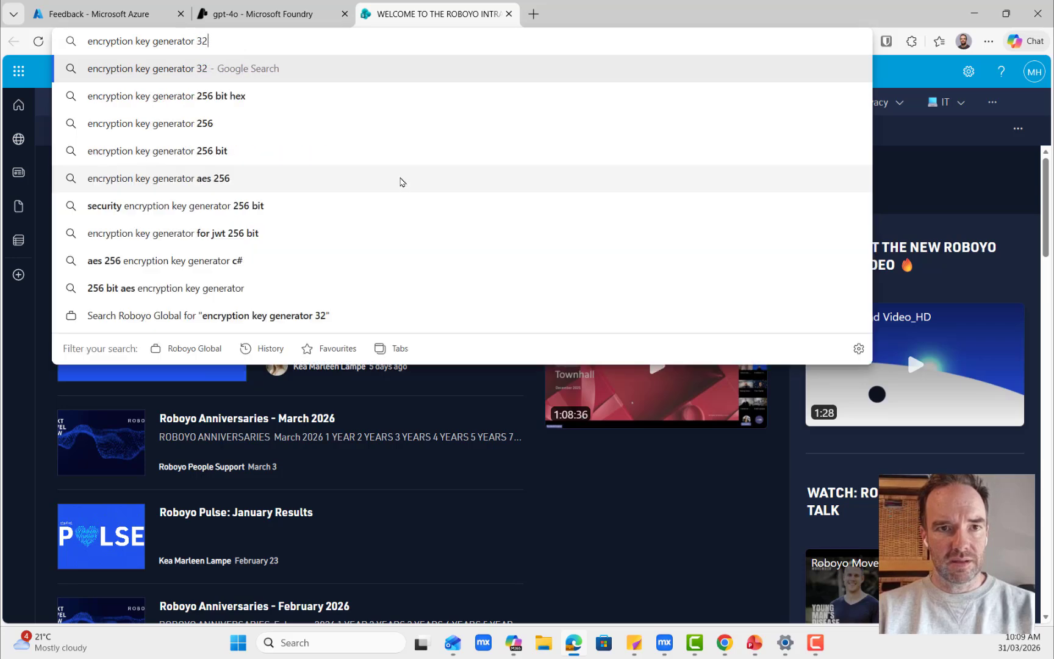
text( character)
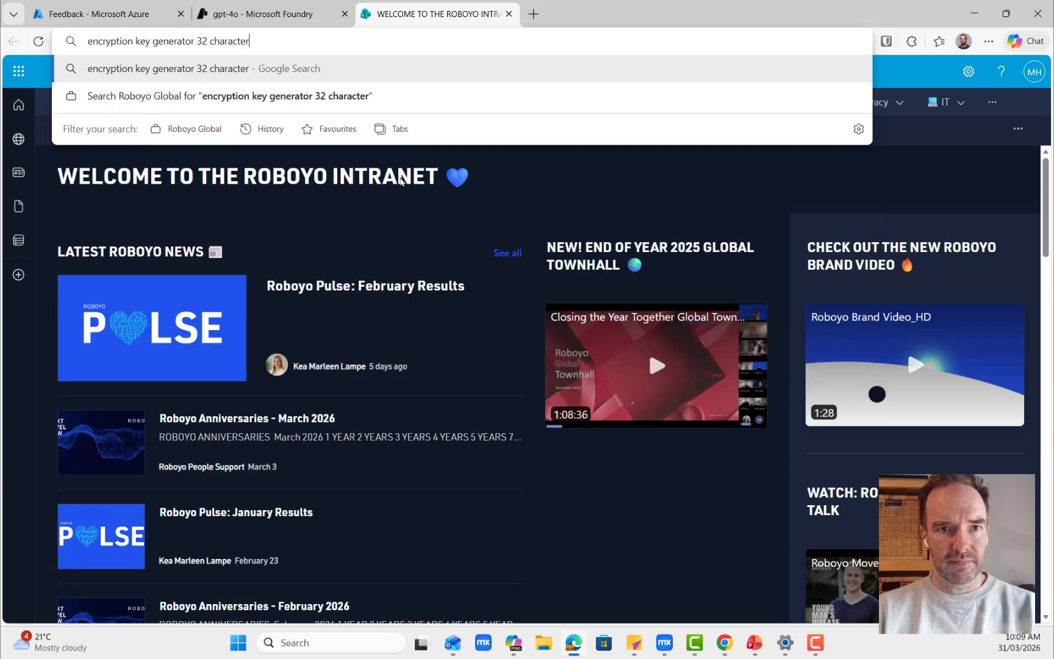
key(Return)
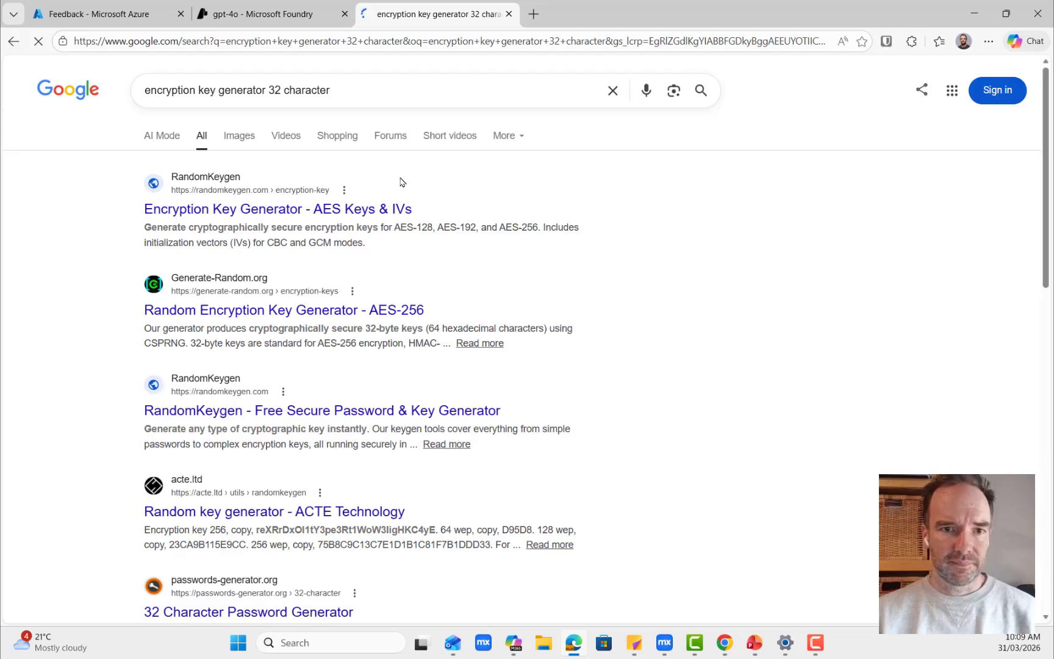
Copy the generated "Encryption key 256" value from ACTE Technology's random key generator and return to Mendix Studio Pro
click(240, 516)
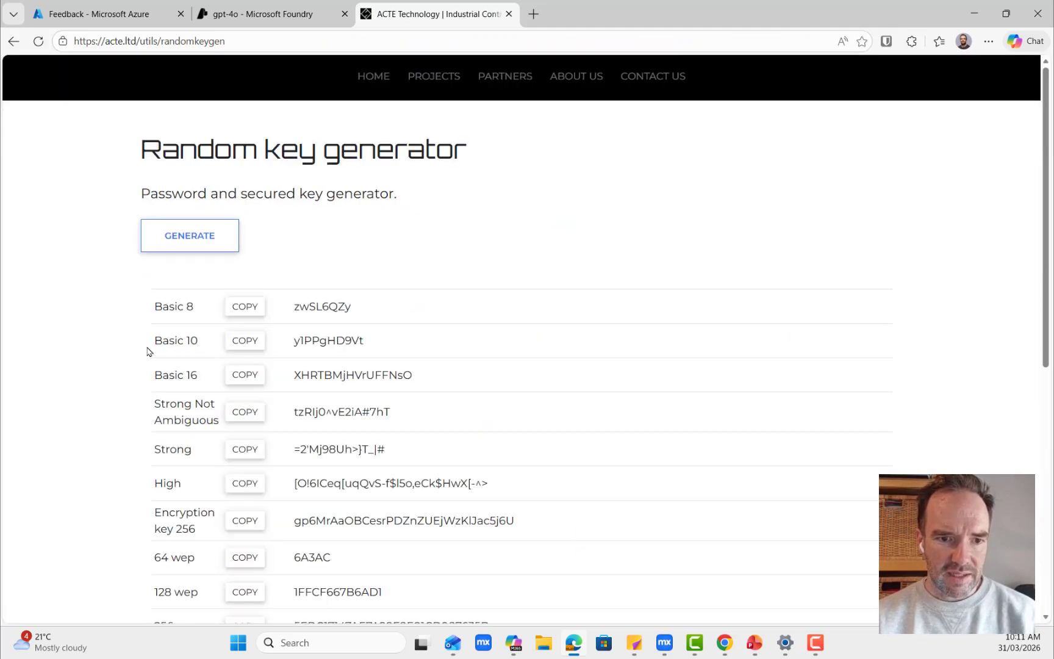
double_click(377, 522)
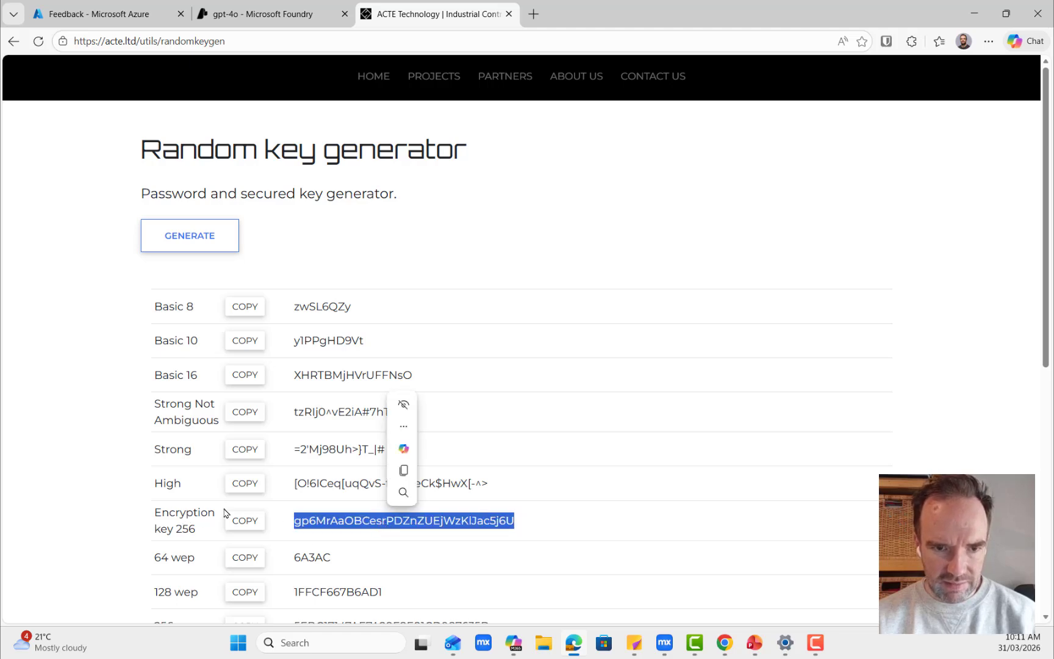
click(251, 518)
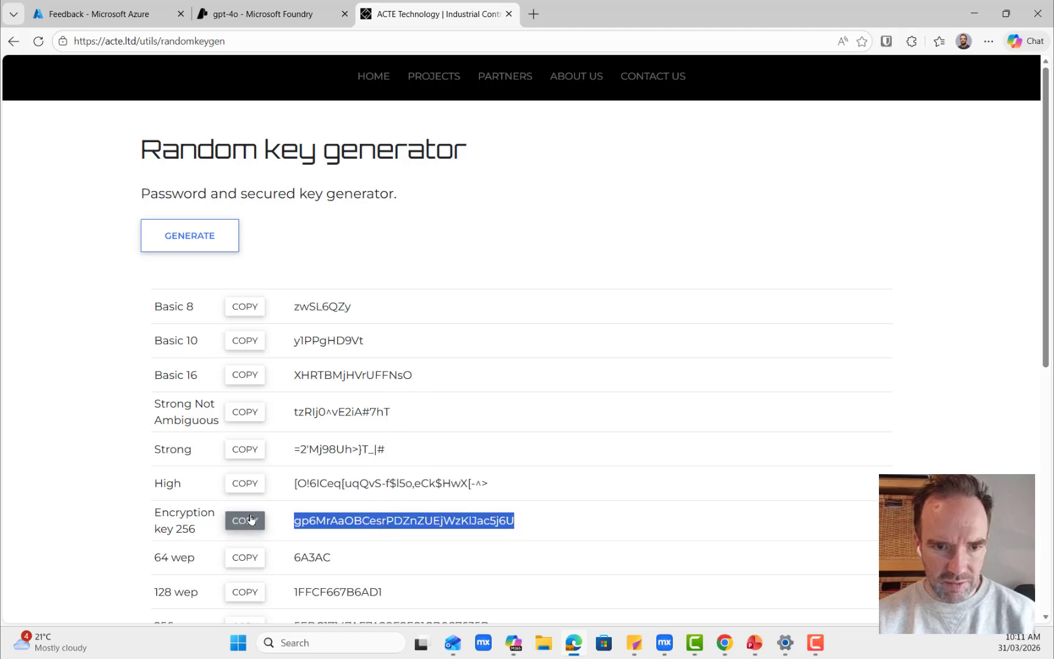
click(975, 18)
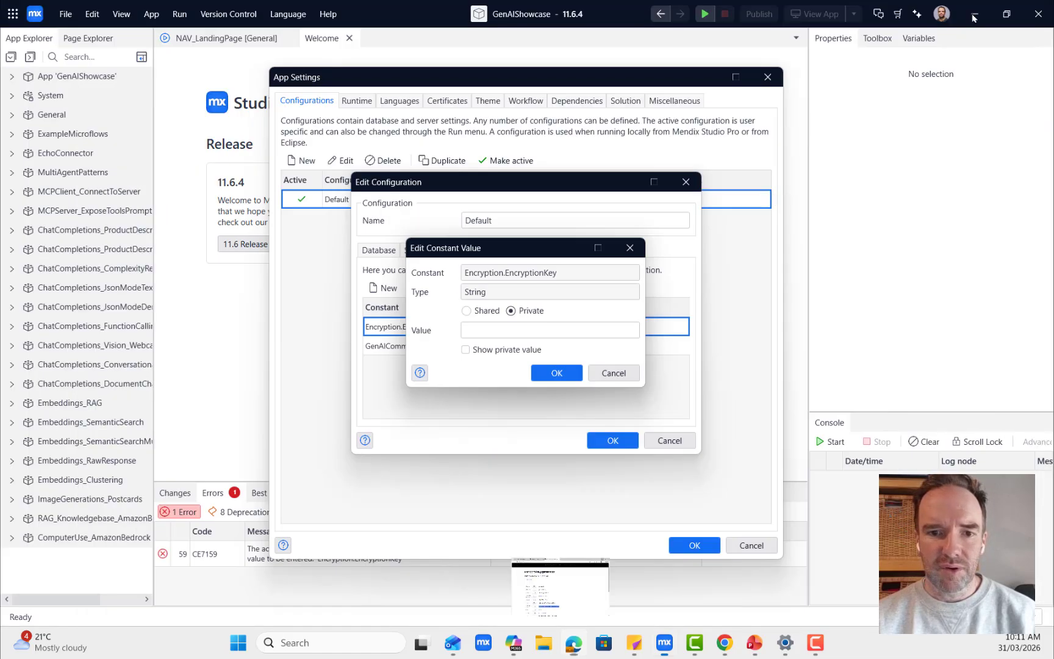
Paste the generated encryption key as the private value of Encryption.EncryptionKey, save the configuration and app settings, and run the app locally
click(499, 330)
key(ctrl+v)
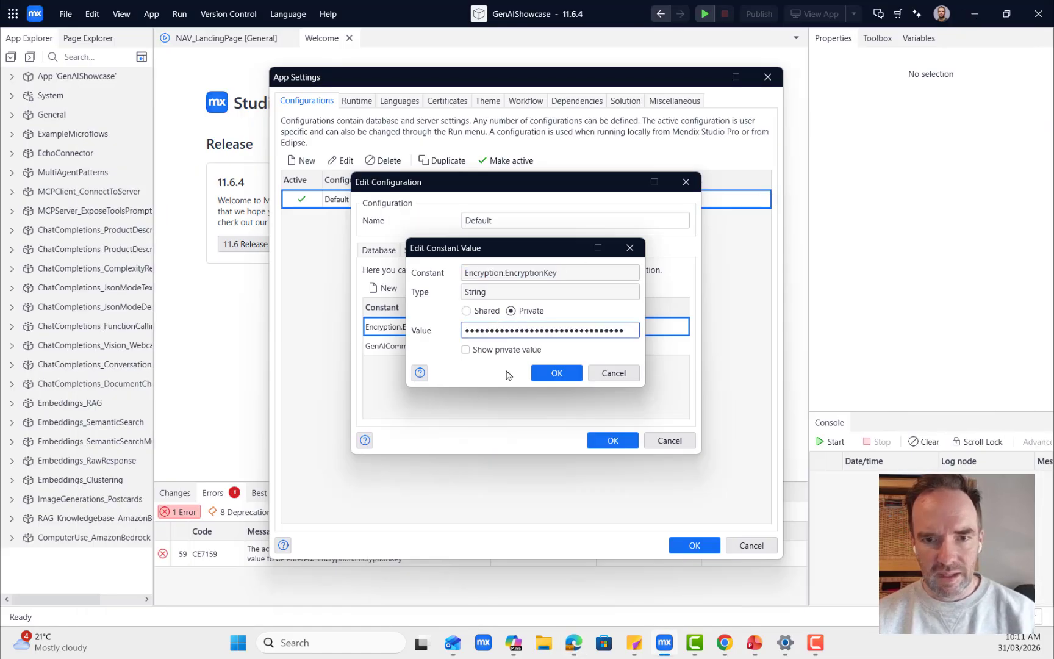
click(540, 374)
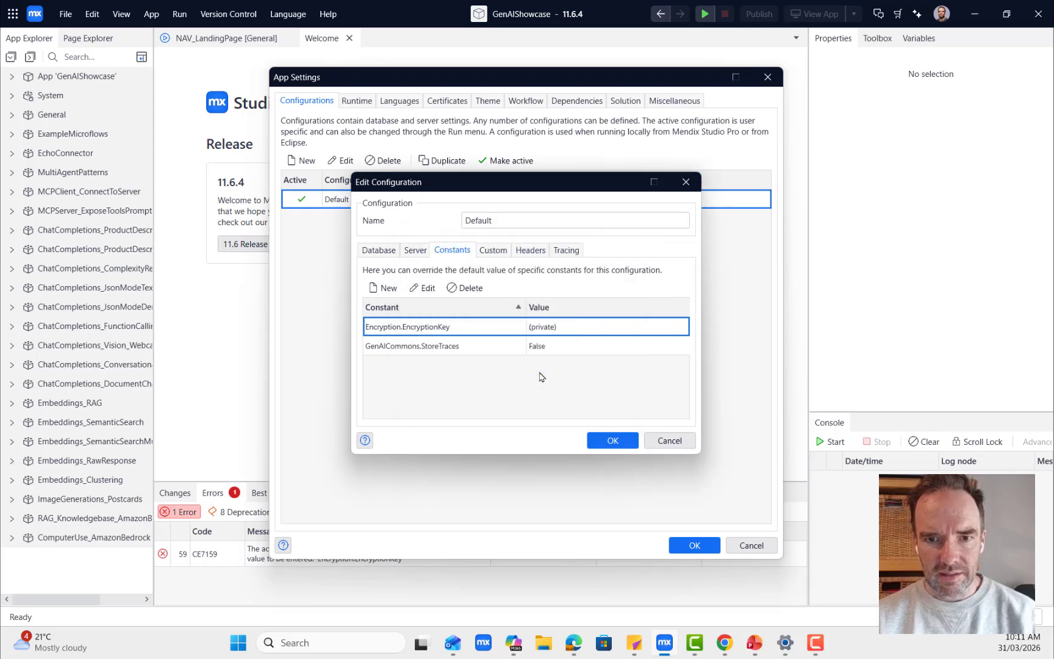
click(587, 439)
click(705, 551)
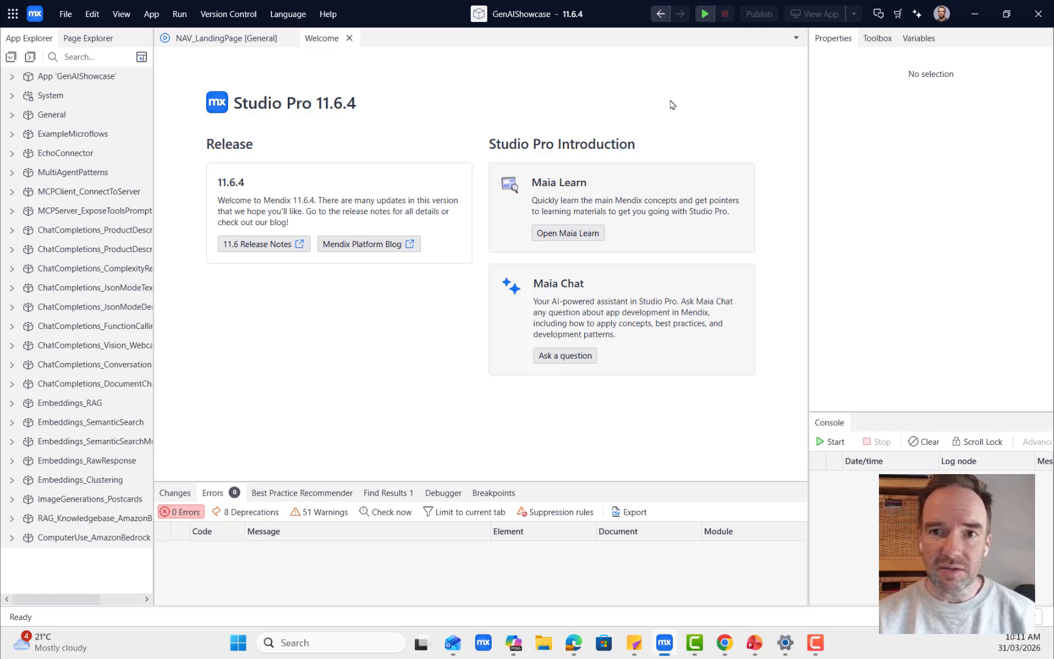
click(703, 16)
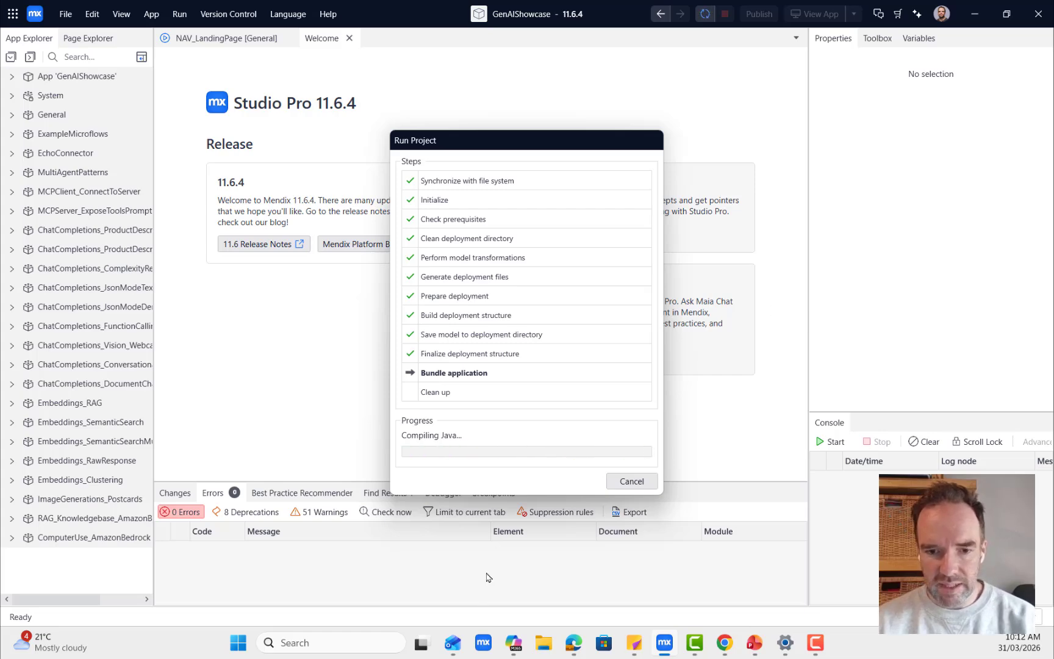
Switch to Edge and review the gpt-4o deployment's details in Microsoft Foundry, then return to Mendix Studio Pro
click(569, 647)
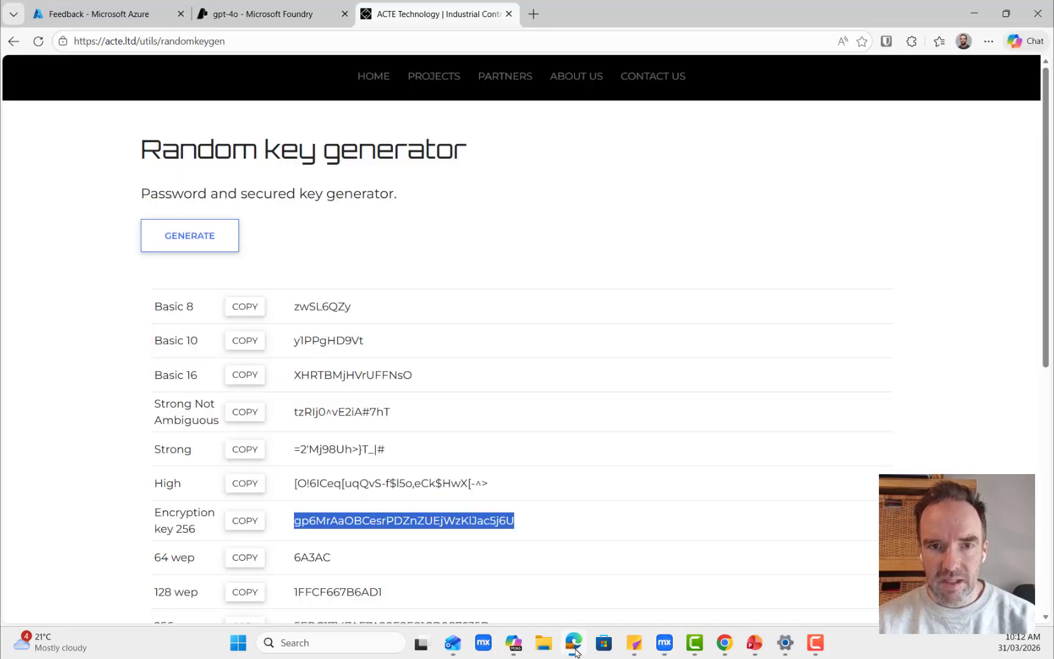
click(271, 14)
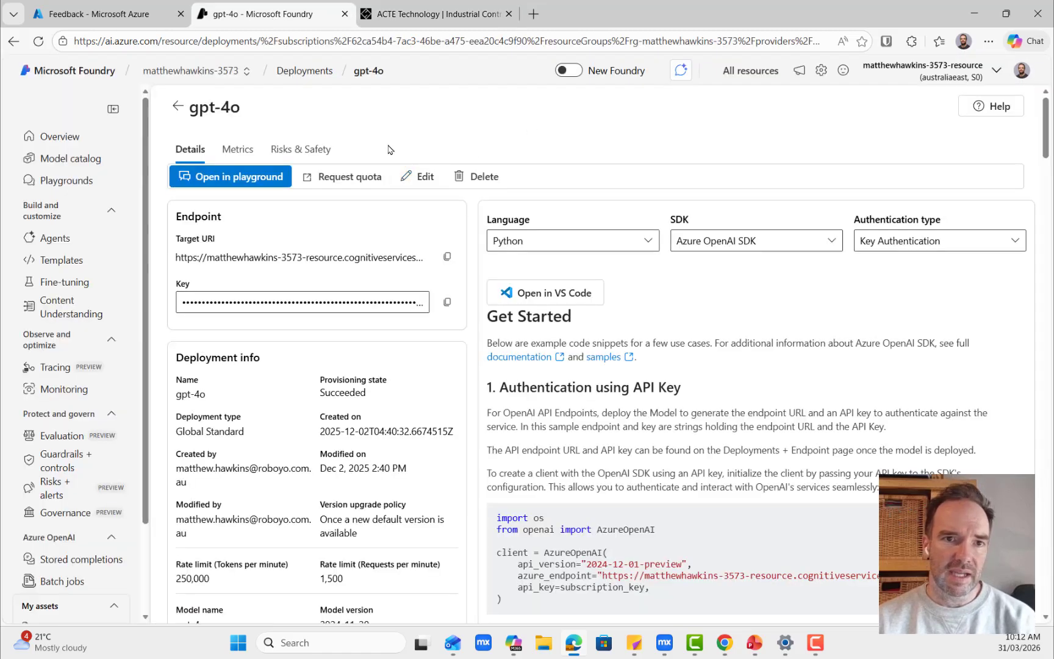
click(176, 107)
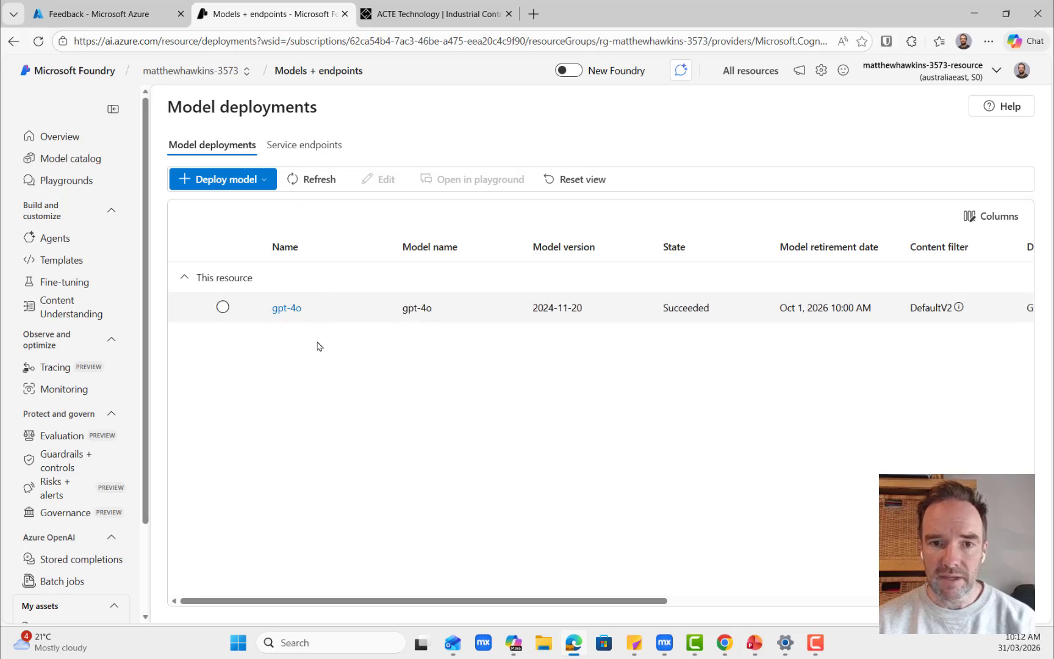
click(285, 312)
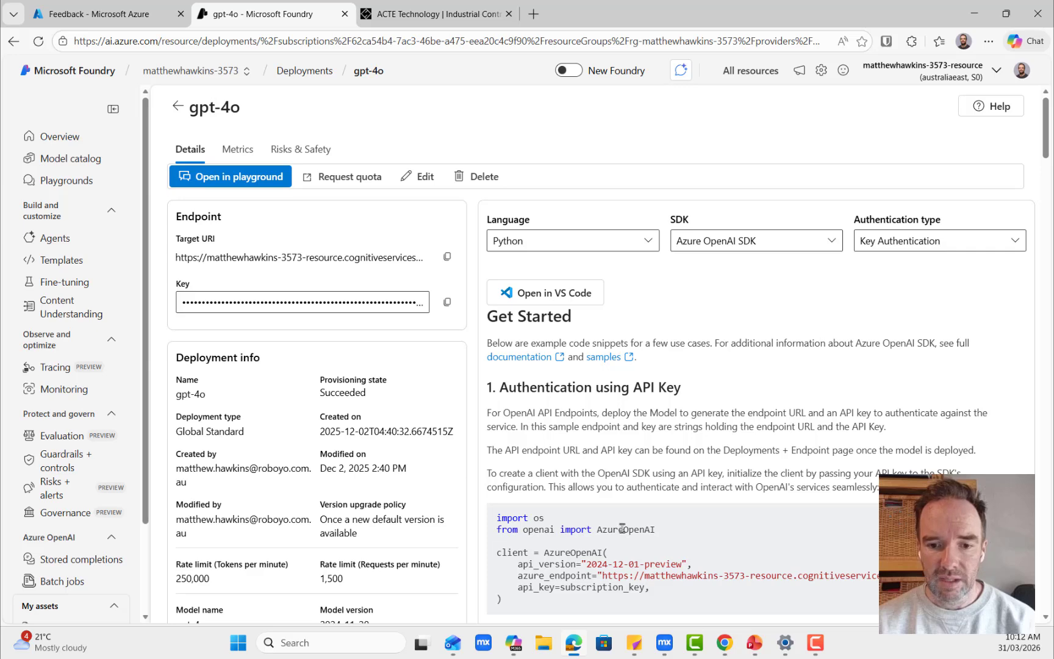
click(665, 642)
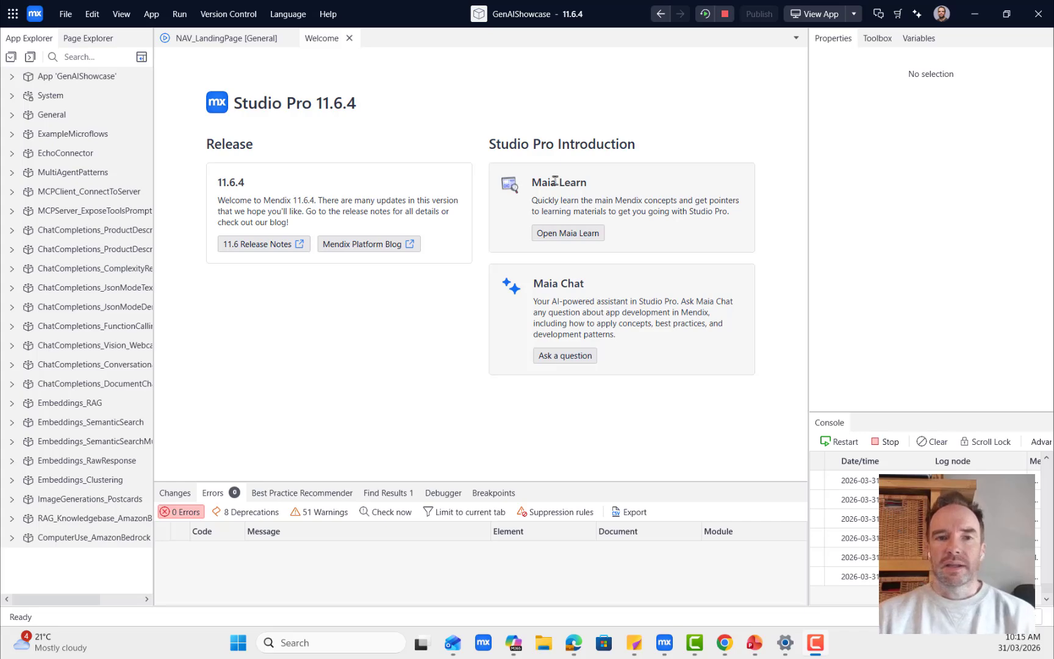
Open the running app in the browser and sign in as MxAdmin with the account password
click(815, 14)
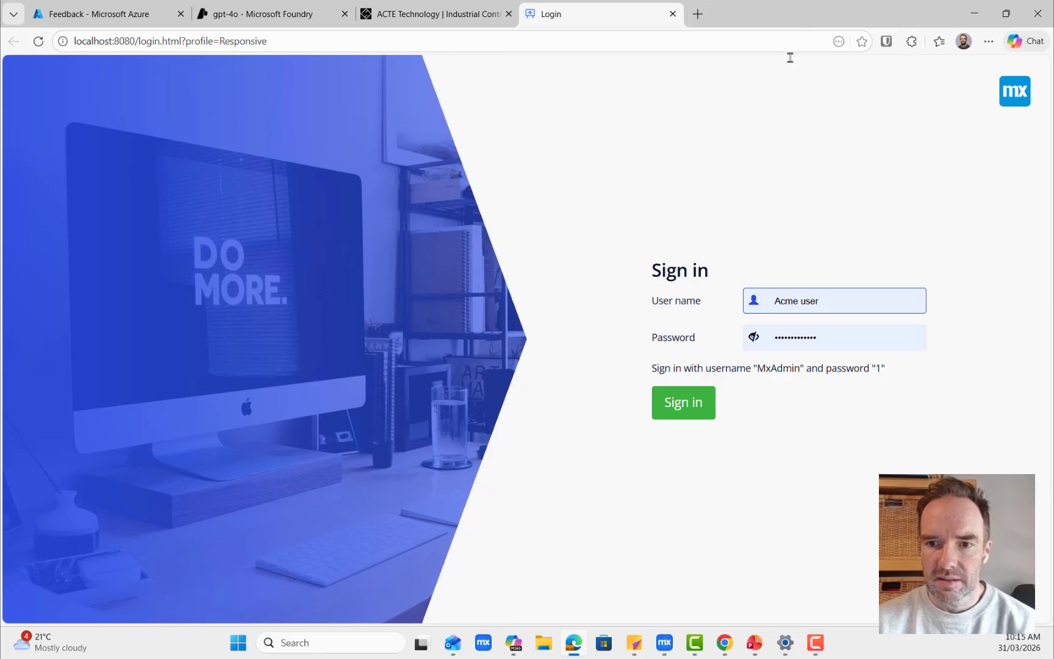
click(838, 304)
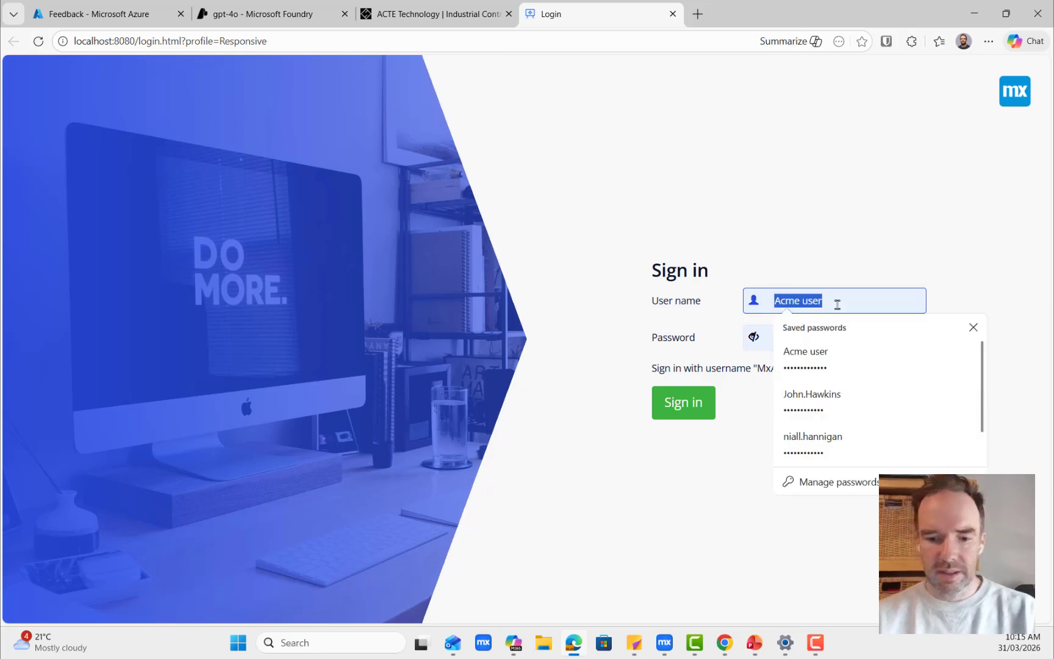
text(Mx)
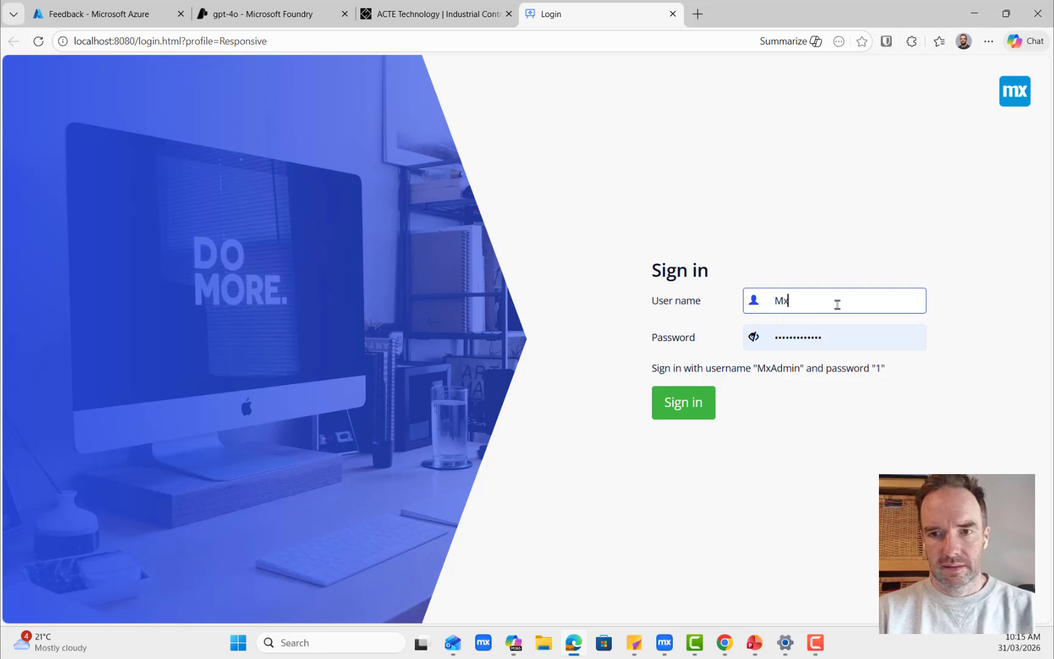
text(Admin)
key(Tab)
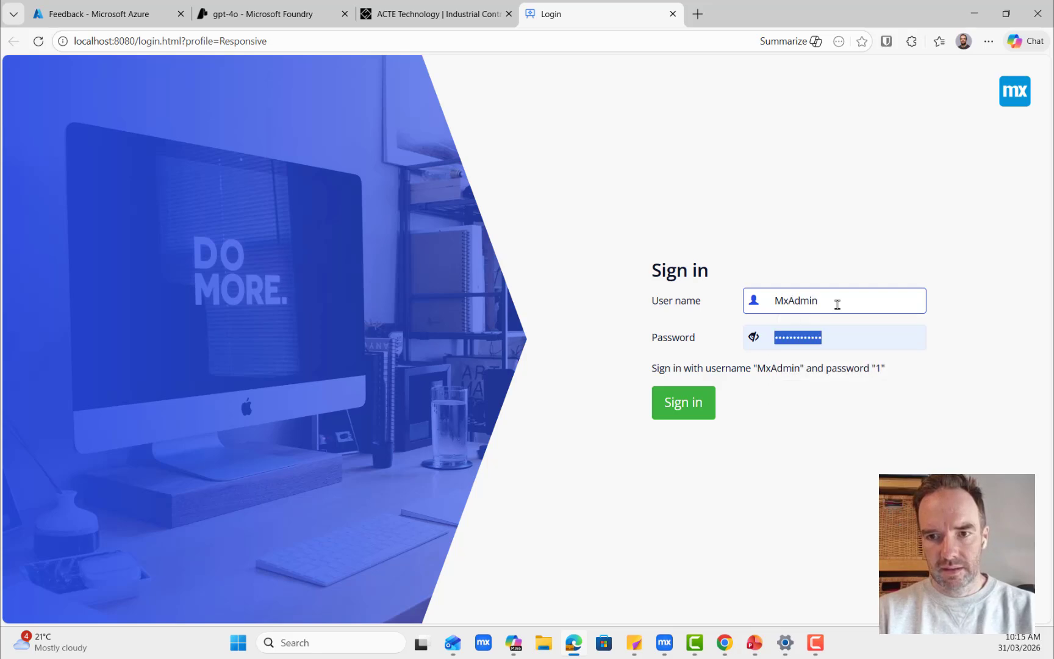
text(1)
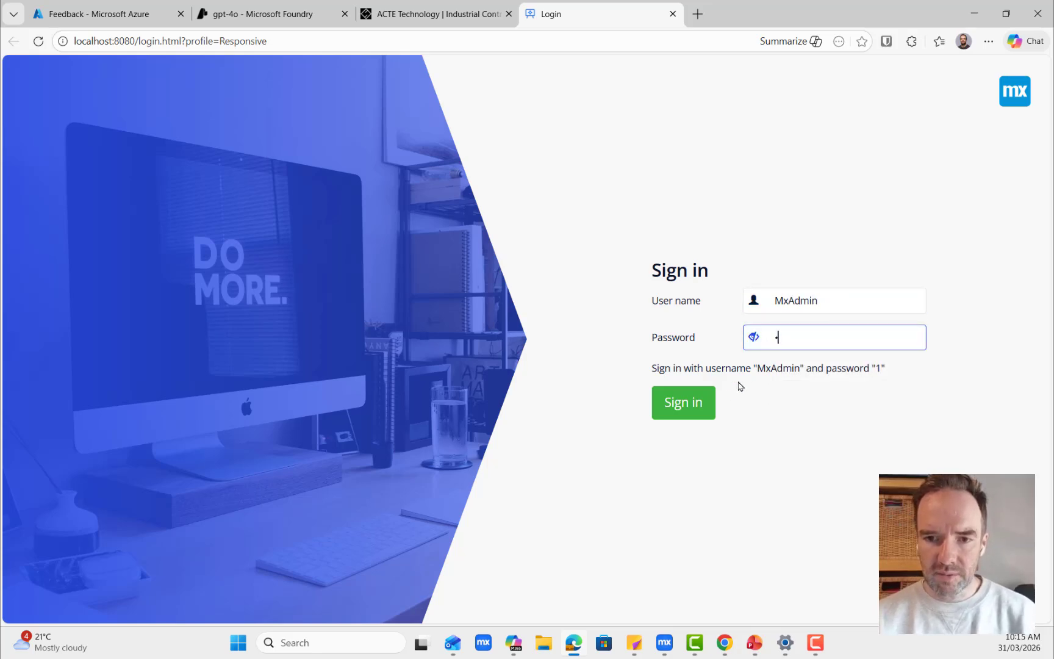
click(690, 419)
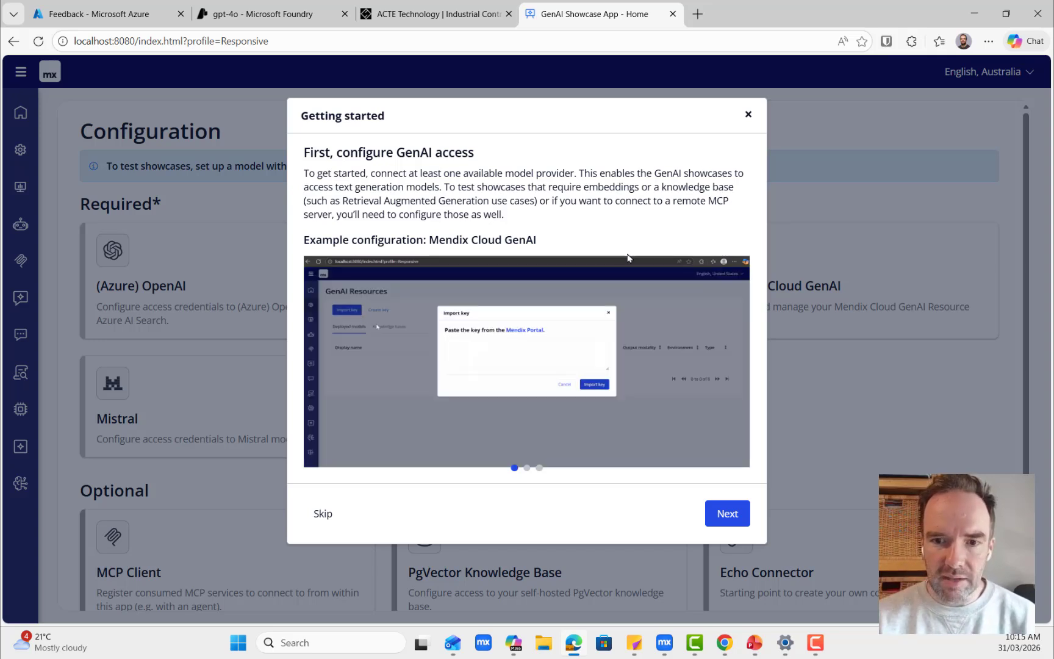
Go through the Getting started guide to its end and look over the model providers on the Configuration page
click(728, 514)
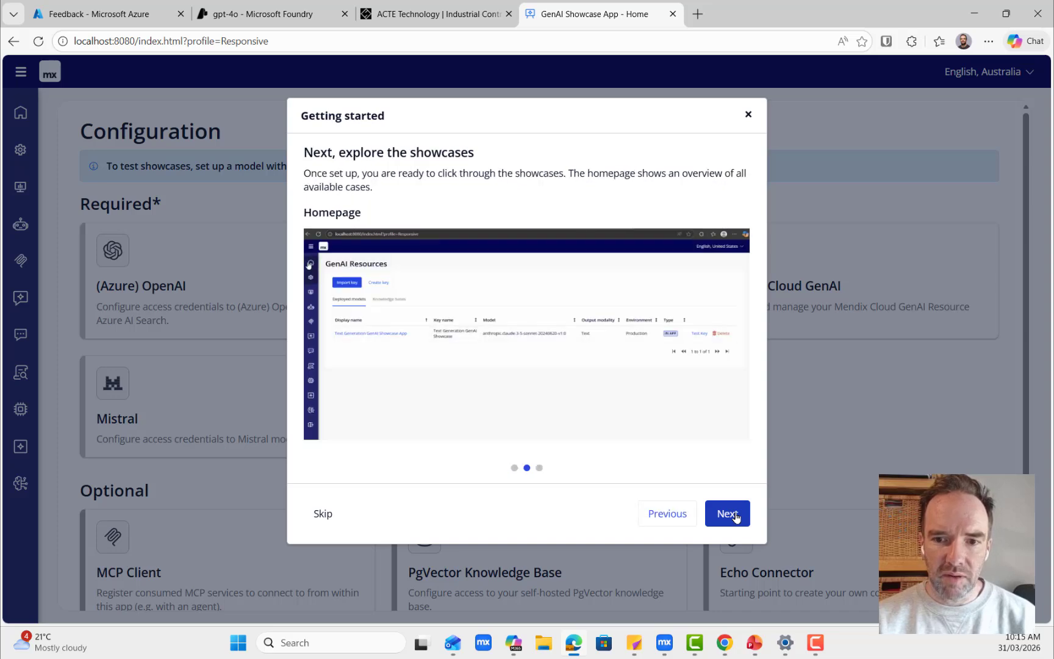
click(735, 516)
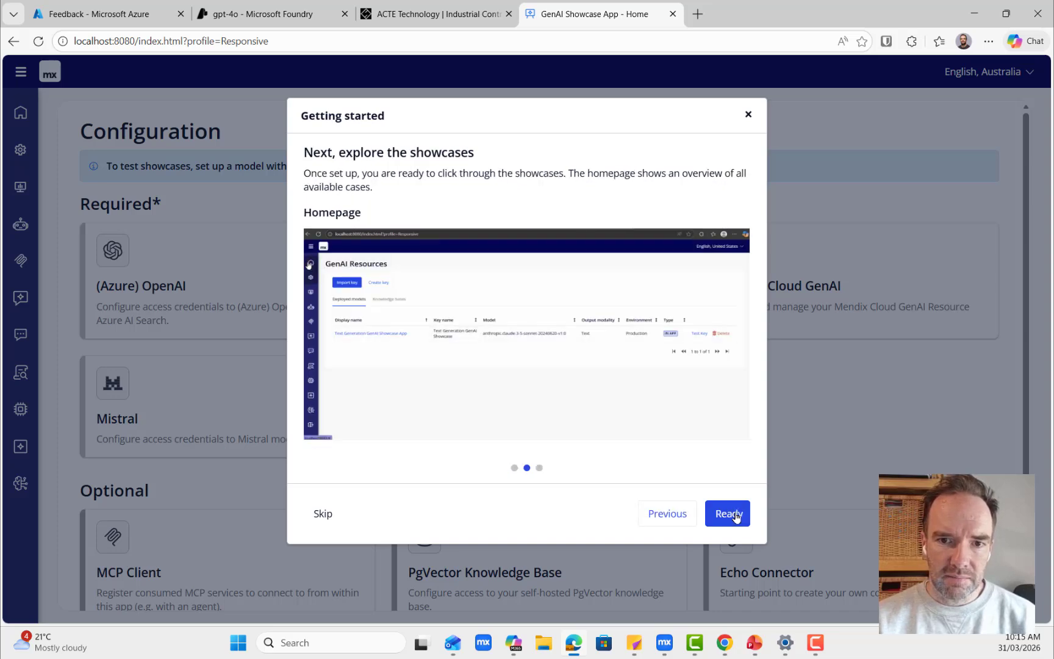
click(735, 516)
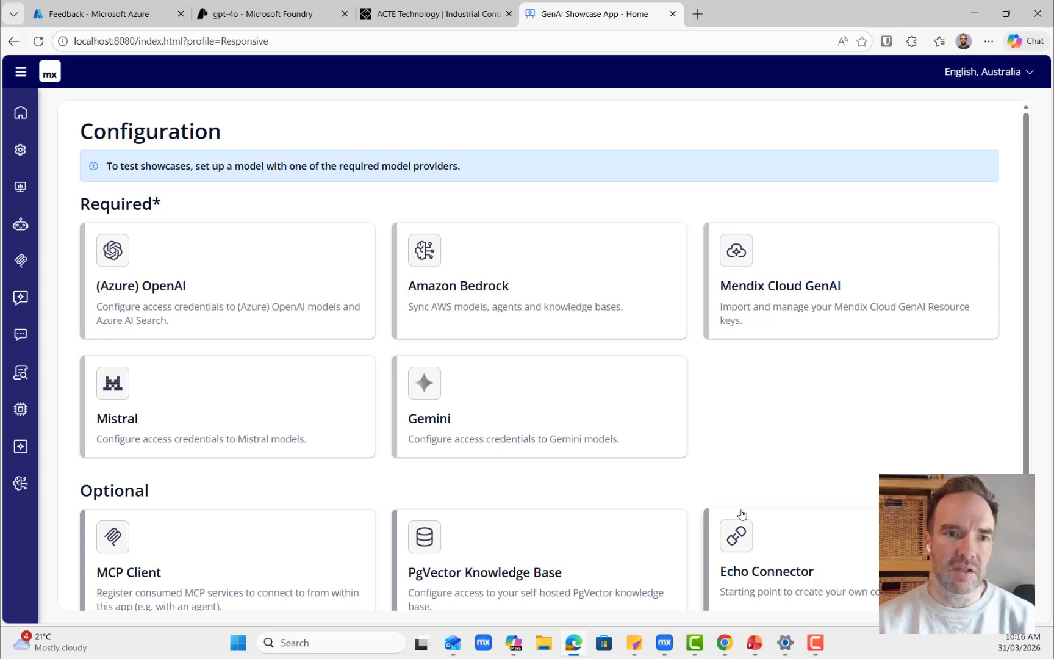
scroll(723, 323, down, 1)
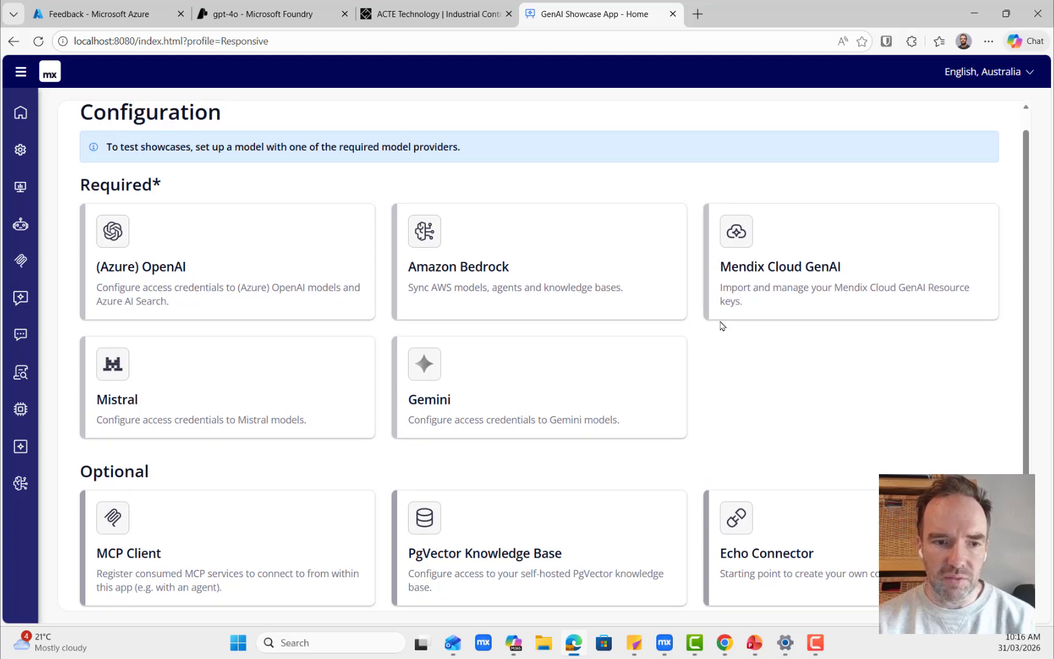
scroll(723, 326, up, 1)
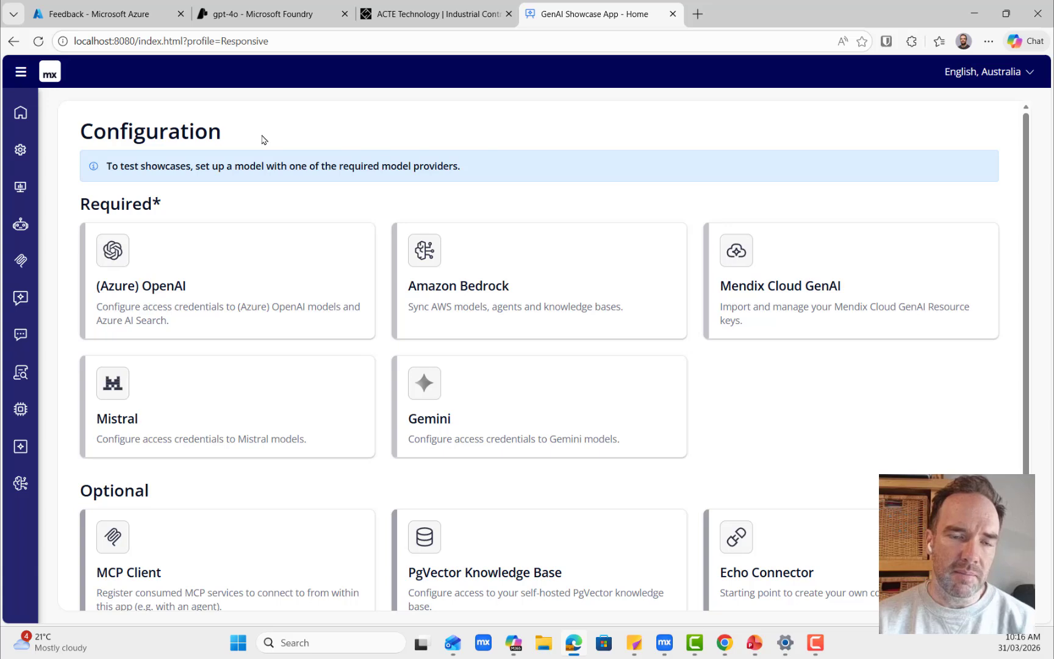
Start a new (Azure) OpenAI model configuration with display name gpt-4o, copied from Microsoft Foundry, and API type Azure OpenAI
click(158, 291)
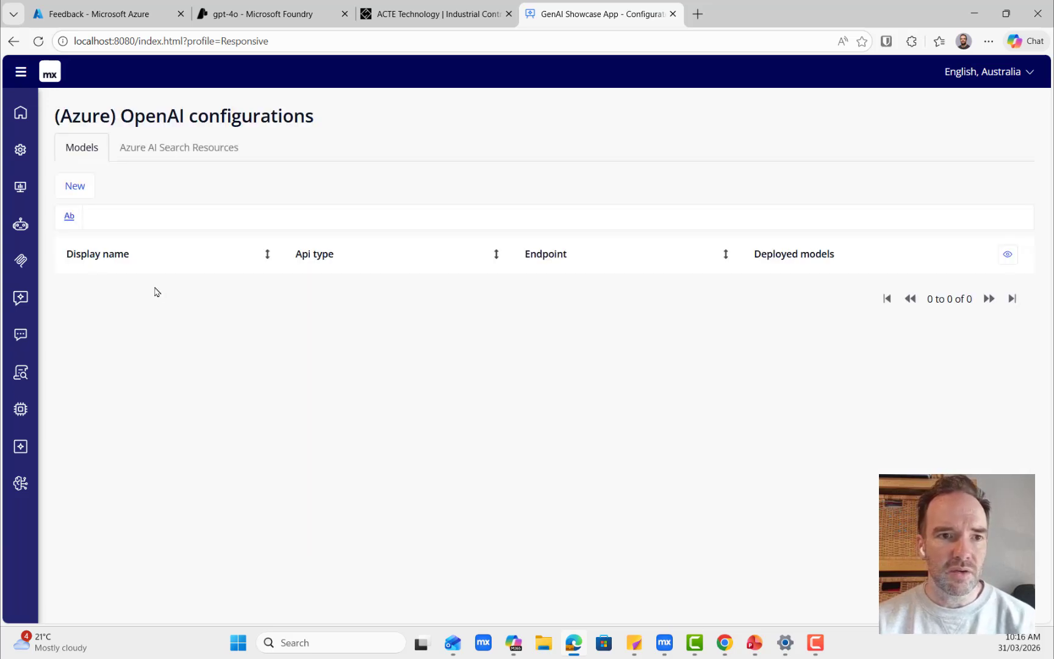
click(76, 187)
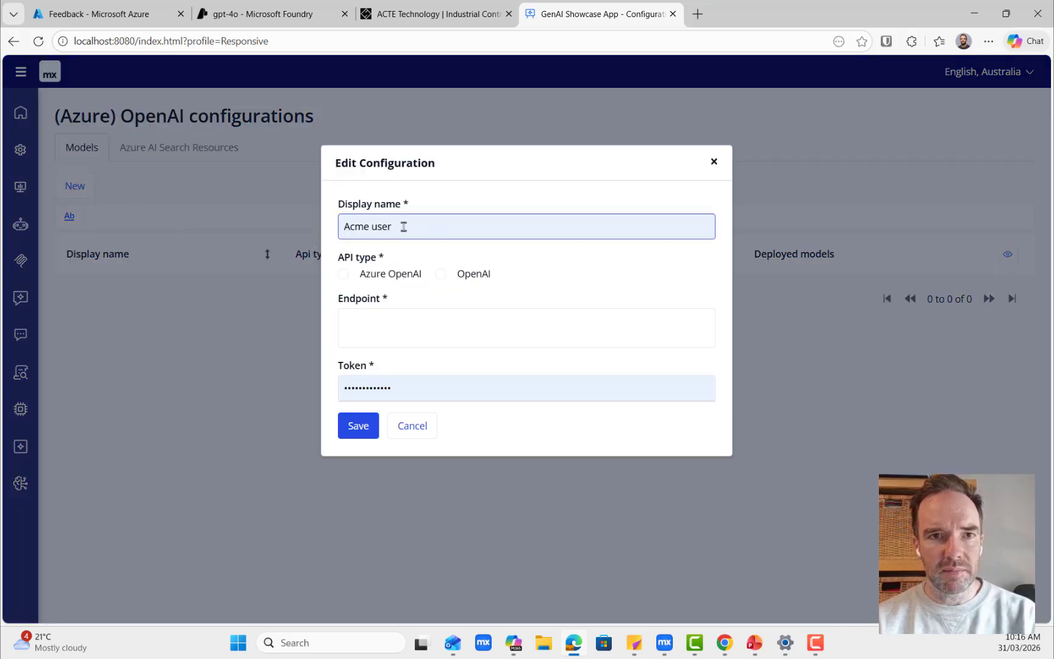
click(508, 14)
click(299, 15)
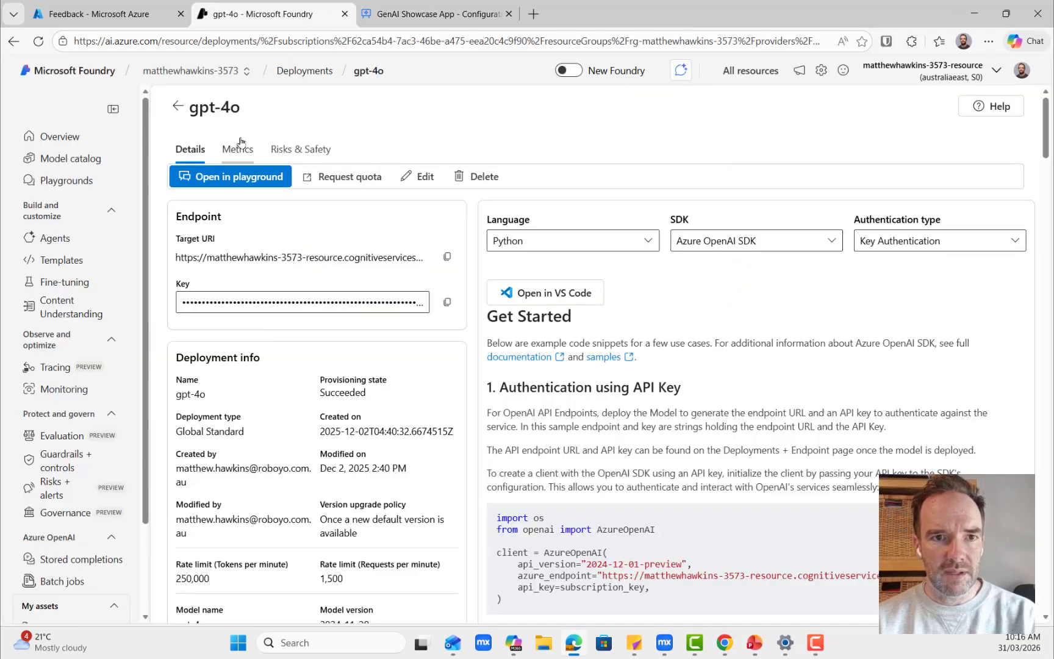
drag(241, 114, 193, 114)
key(ctrl+c)
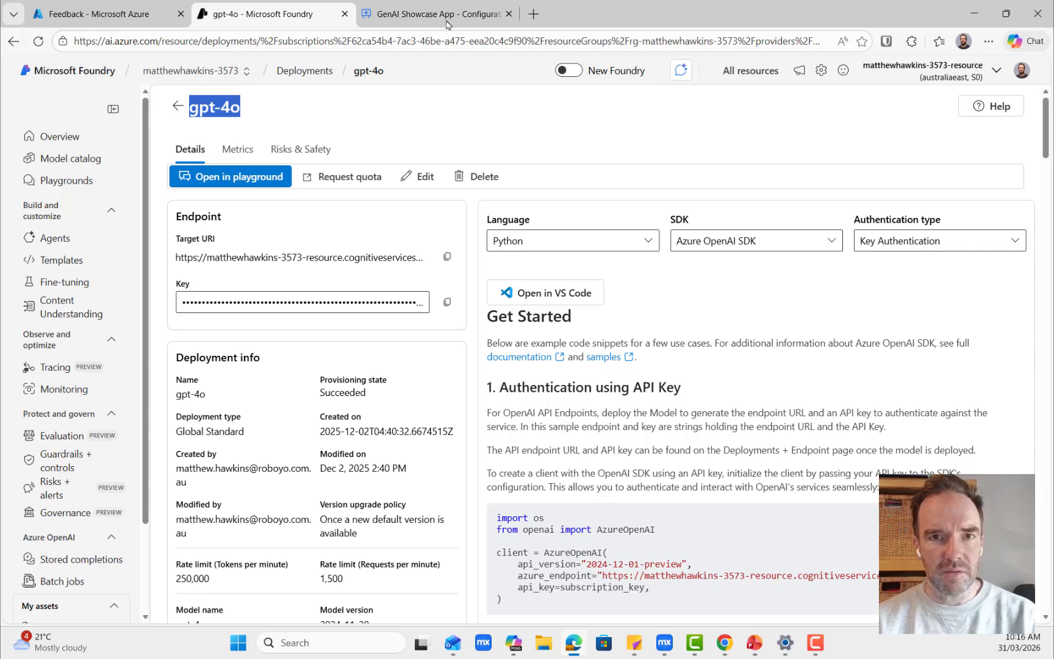
click(433, 9)
triple_click(388, 231)
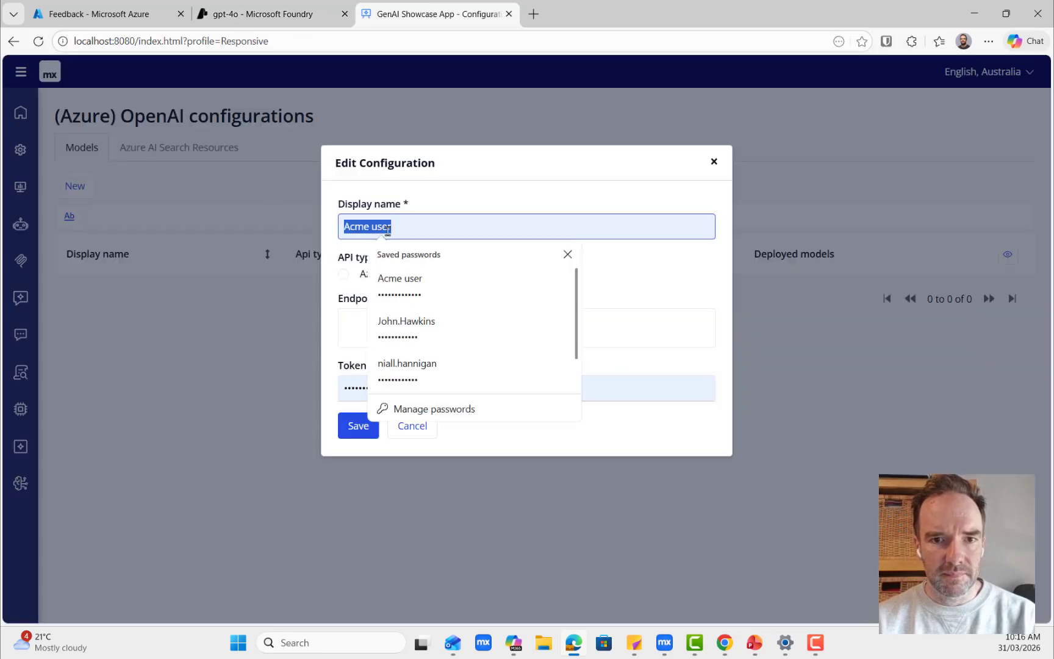
key(ctrl+v)
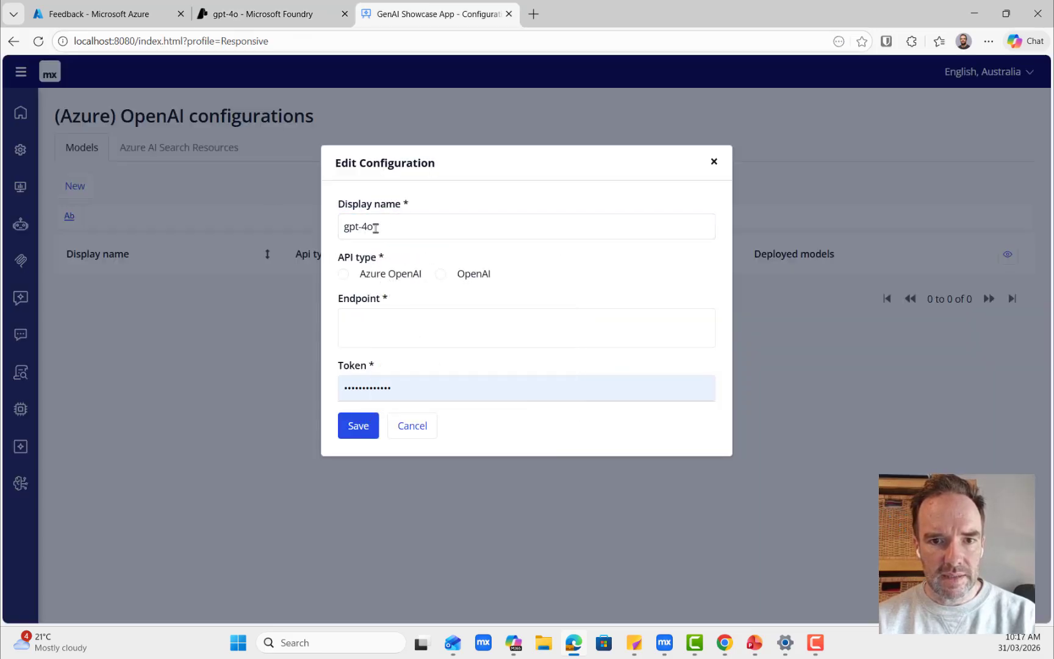
click(383, 275)
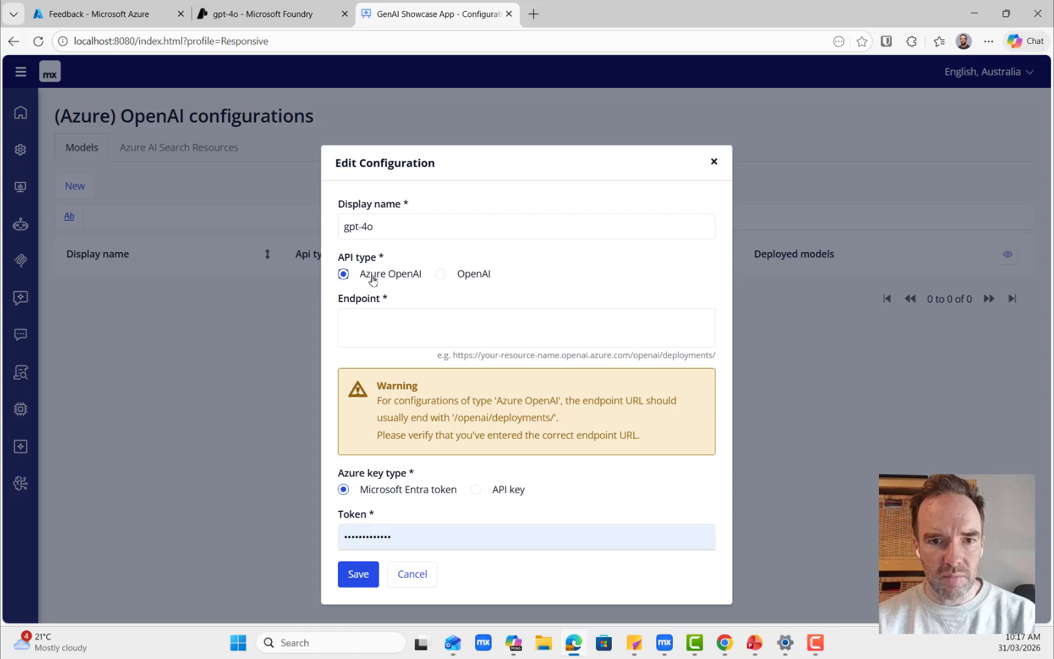
Set the configuration's endpoint to the gpt-4o Target URI from Microsoft Foundry, trimmed to end with /openai/deployments/
click(392, 324)
click(308, 25)
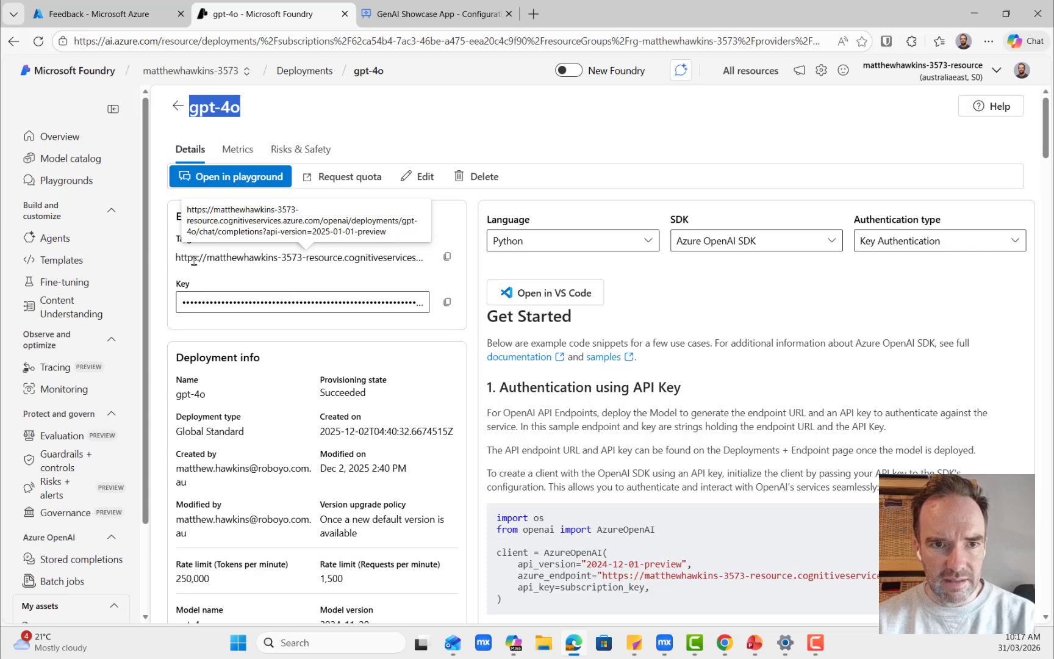
click(448, 257)
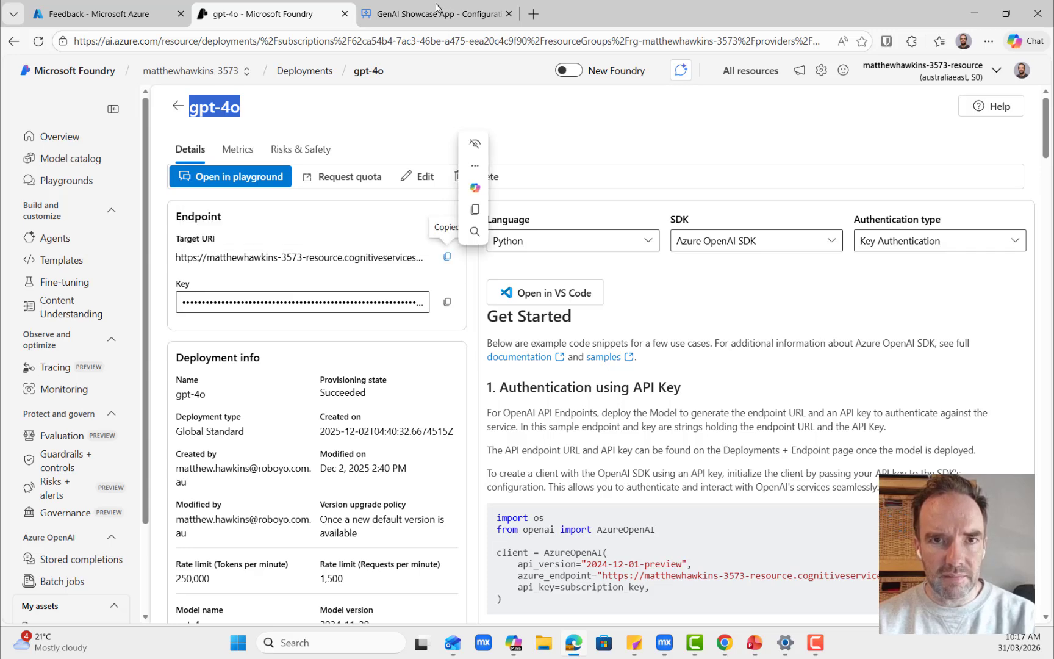
click(427, 14)
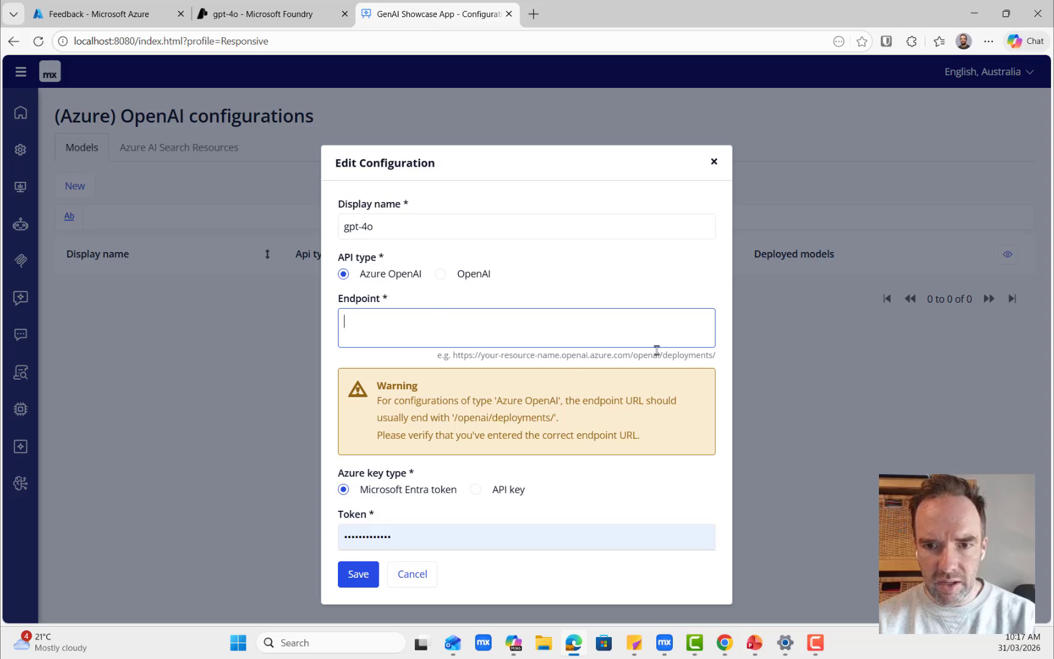
drag(663, 355, 718, 362)
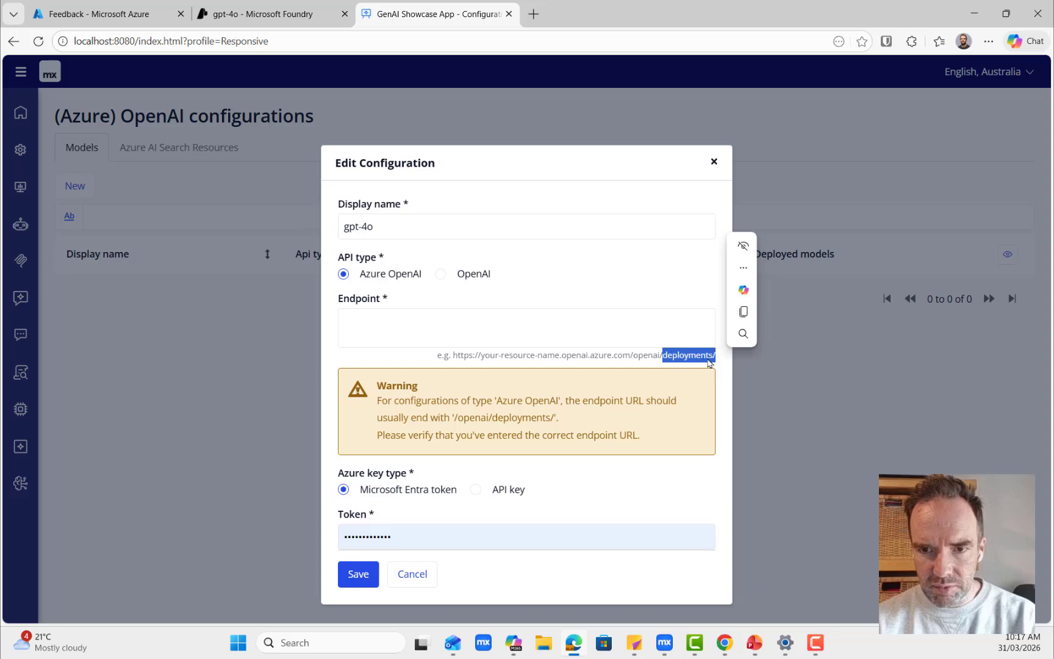
click(602, 323)
key(ctrl+v)
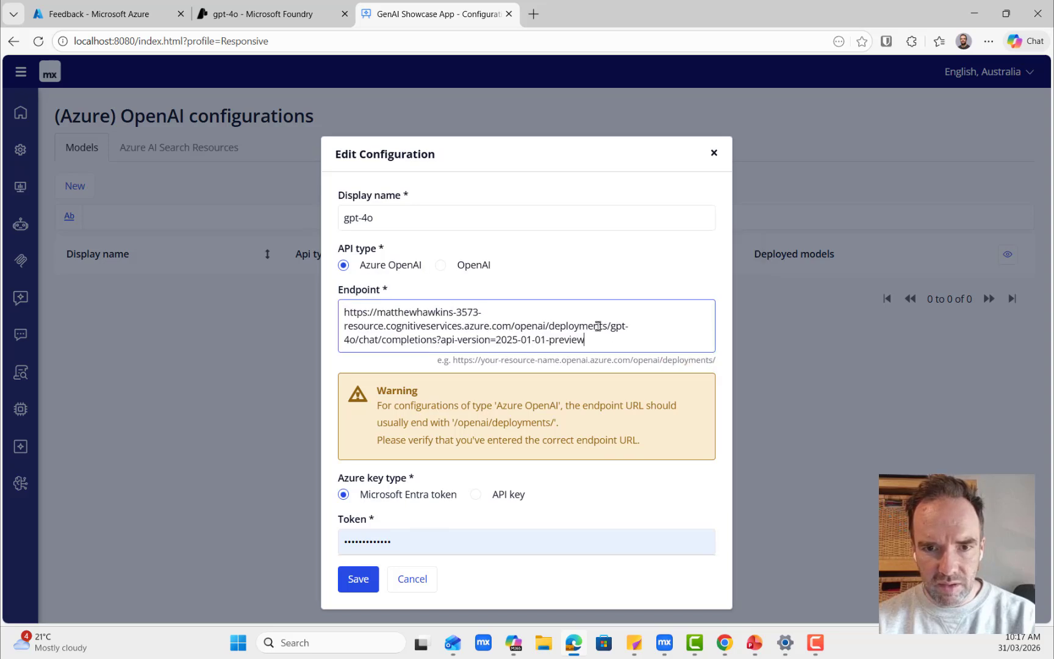
drag(605, 338, 614, 329)
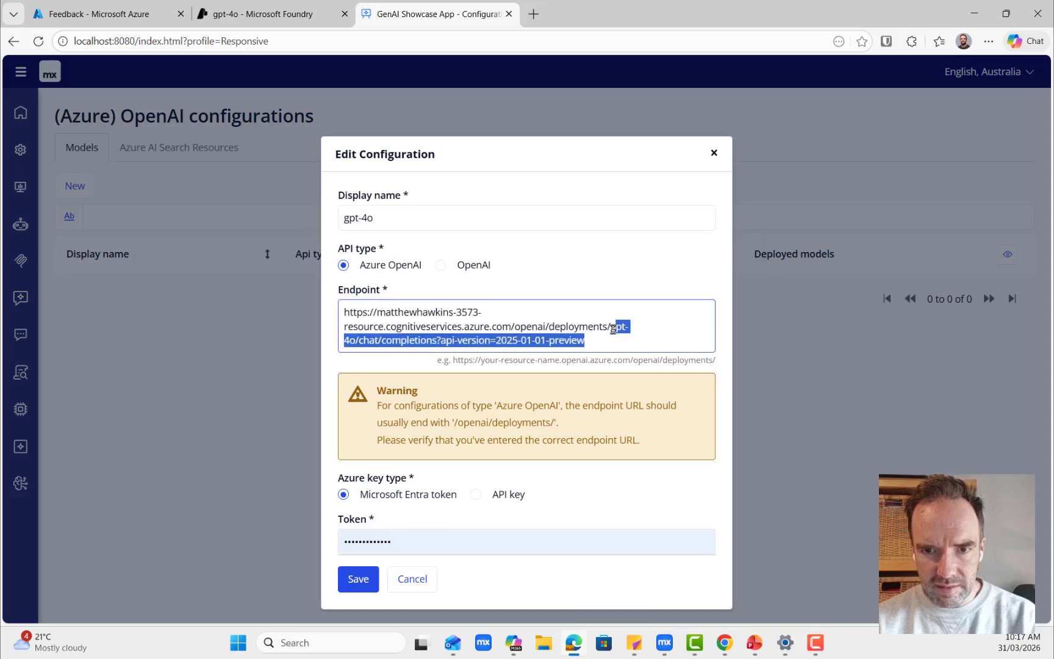
key(BackSpace)
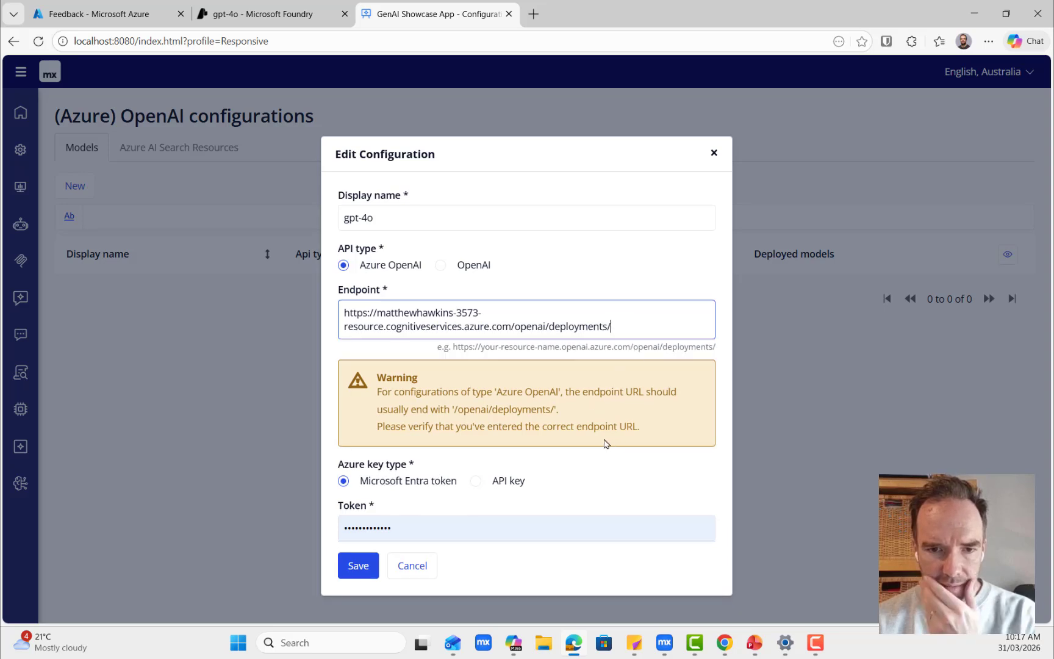
click(383, 493)
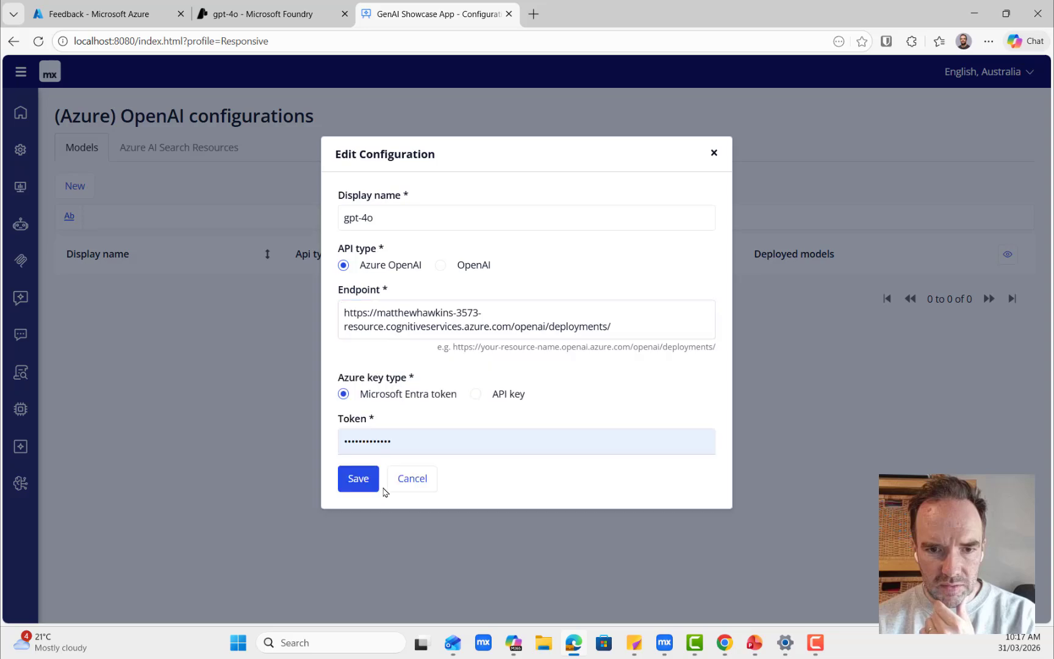
Set the Azure key type to API key, paste the deployment's API key from Microsoft Foundry, and save the configuration
click(476, 395)
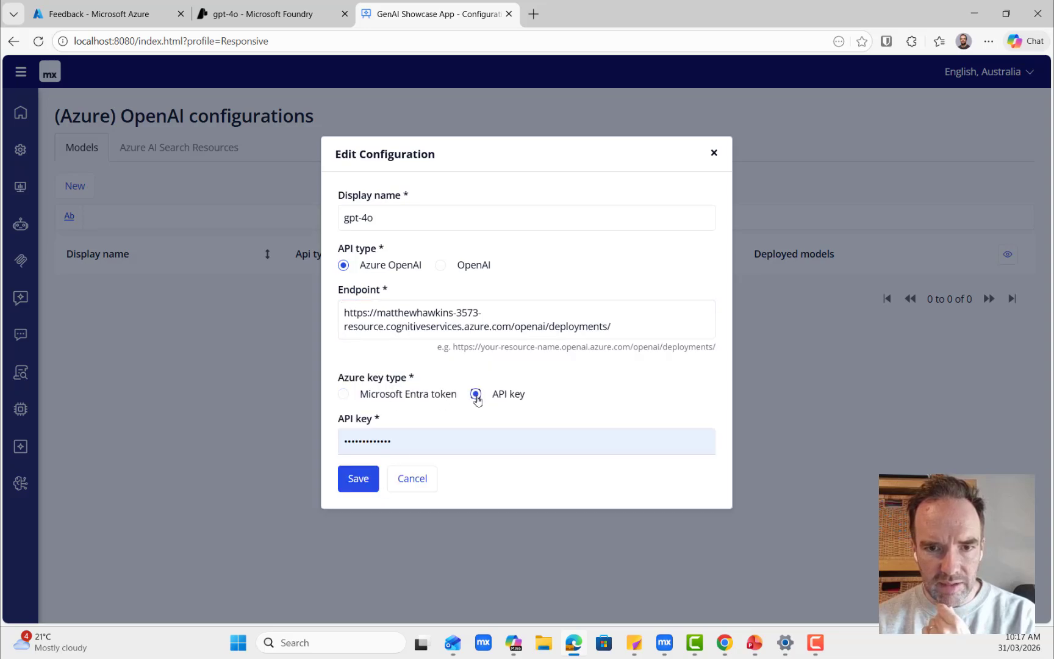
click(264, 15)
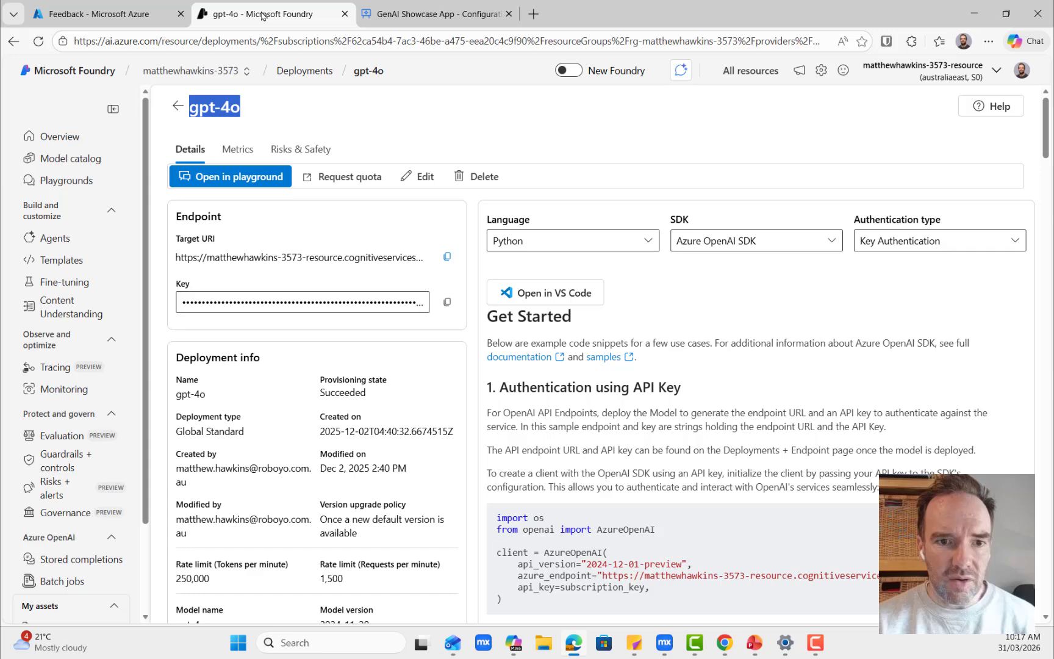
click(448, 302)
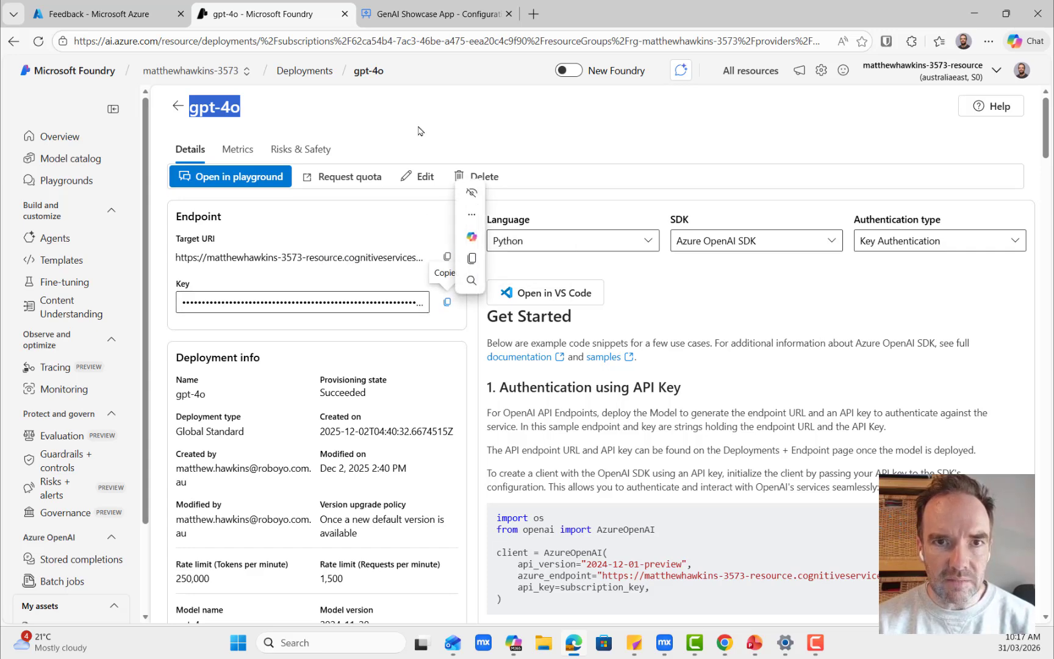
click(412, 15)
double_click(437, 436)
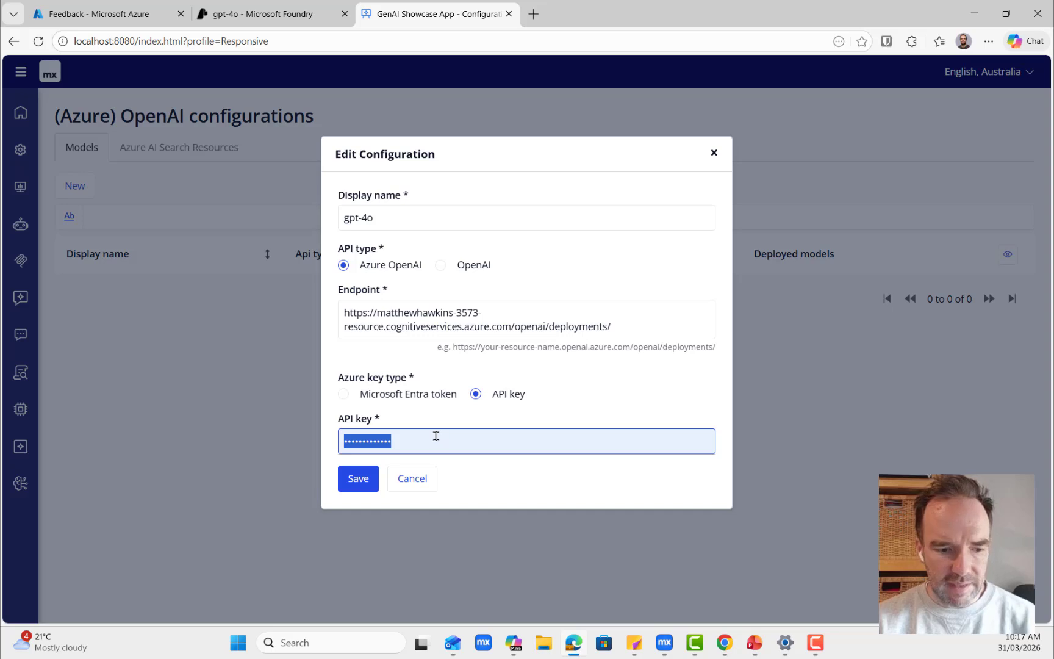
key(ctrl+v)
click(491, 474)
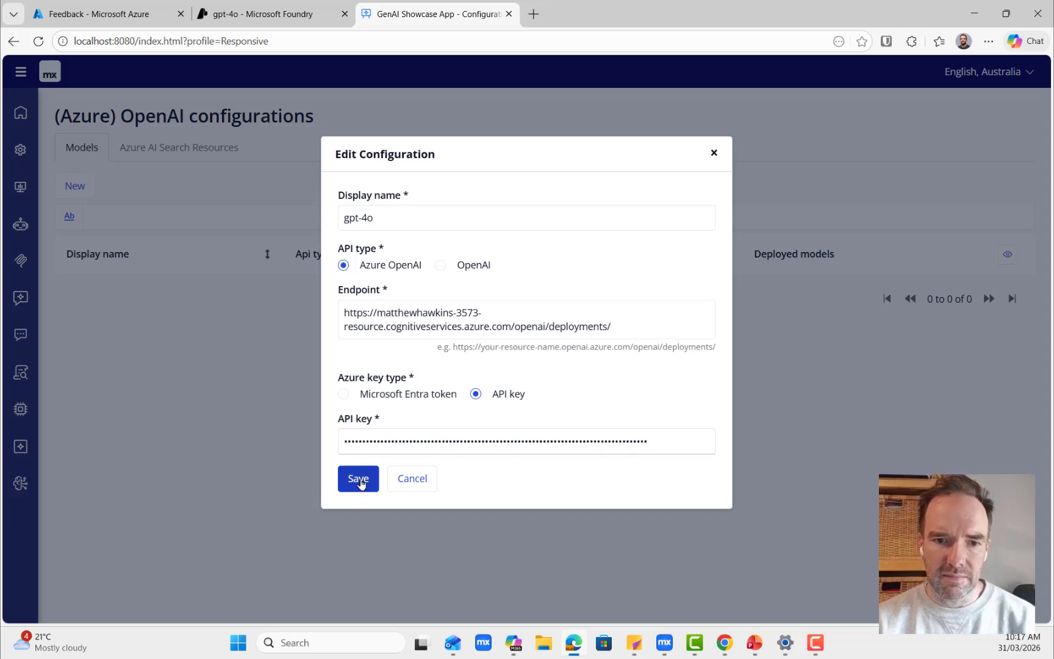
click(359, 479)
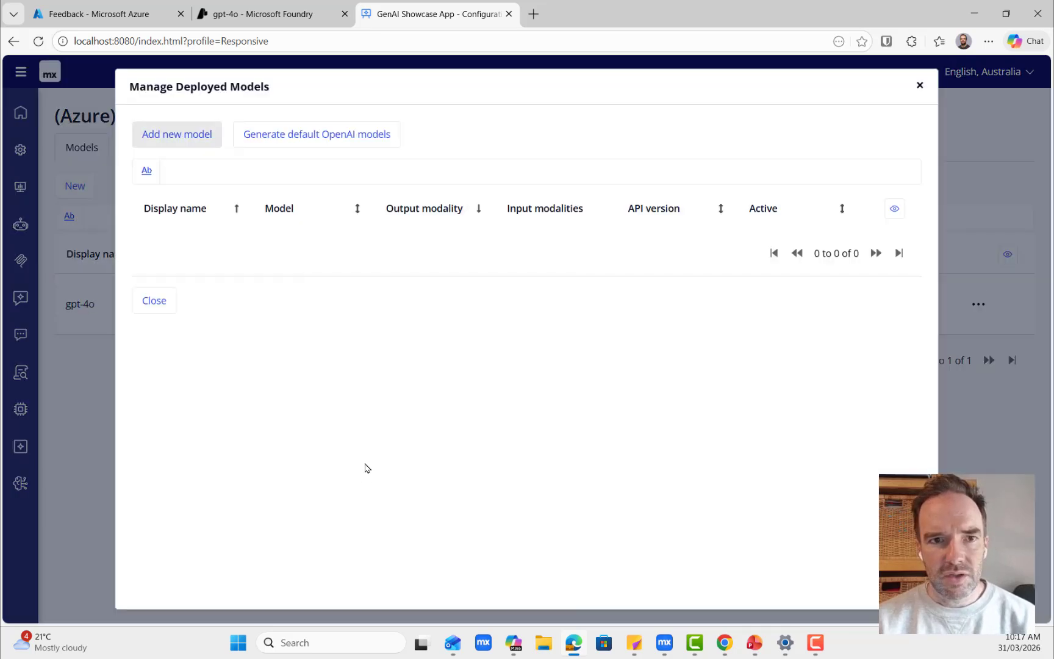
Start adding a new deployed model to the saved gpt-4o configuration
click(176, 139)
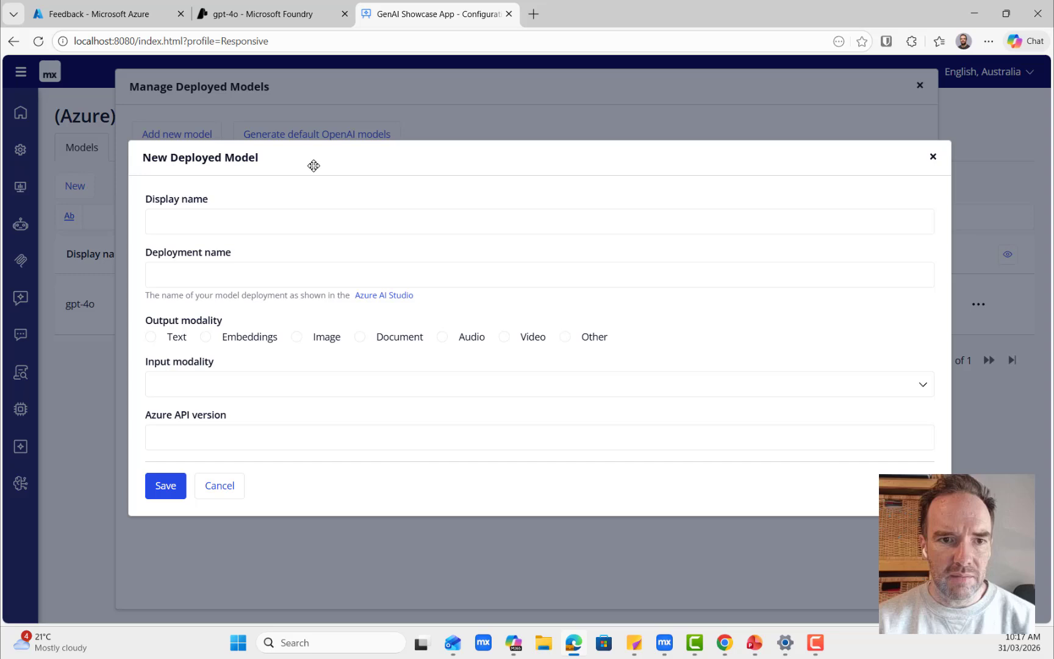
click(206, 223)
key(ctrl+v)
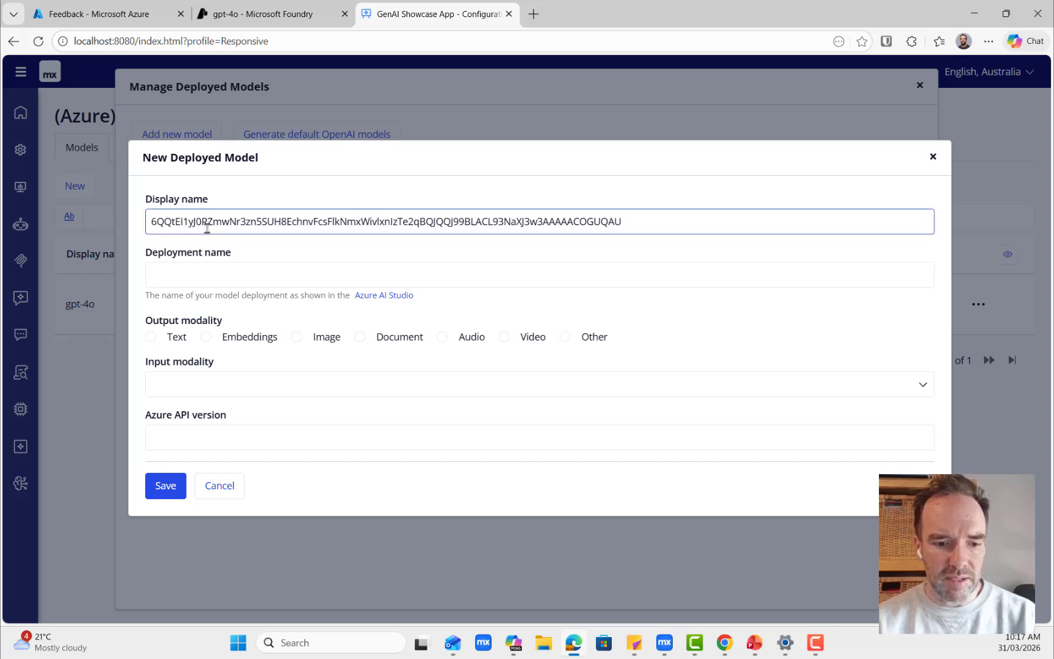
key(ctrl+a)
key(BackSpace)
Fill in gpt-4o from the clipboard history as both the display name and the deployment name of the new model
key(super+v)
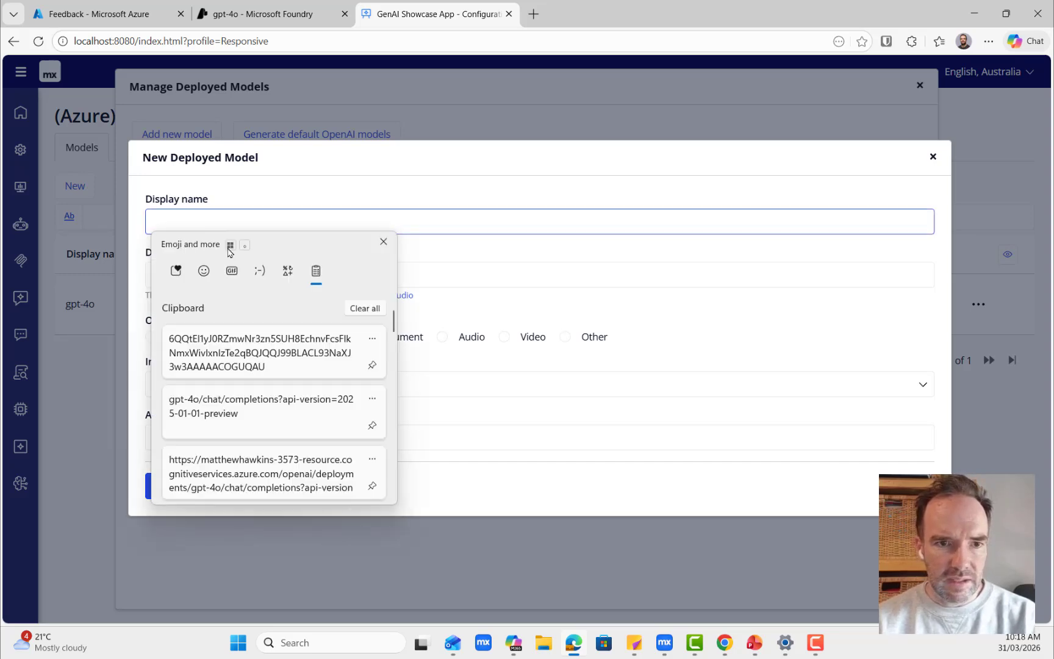
scroll(230, 374, down, 1)
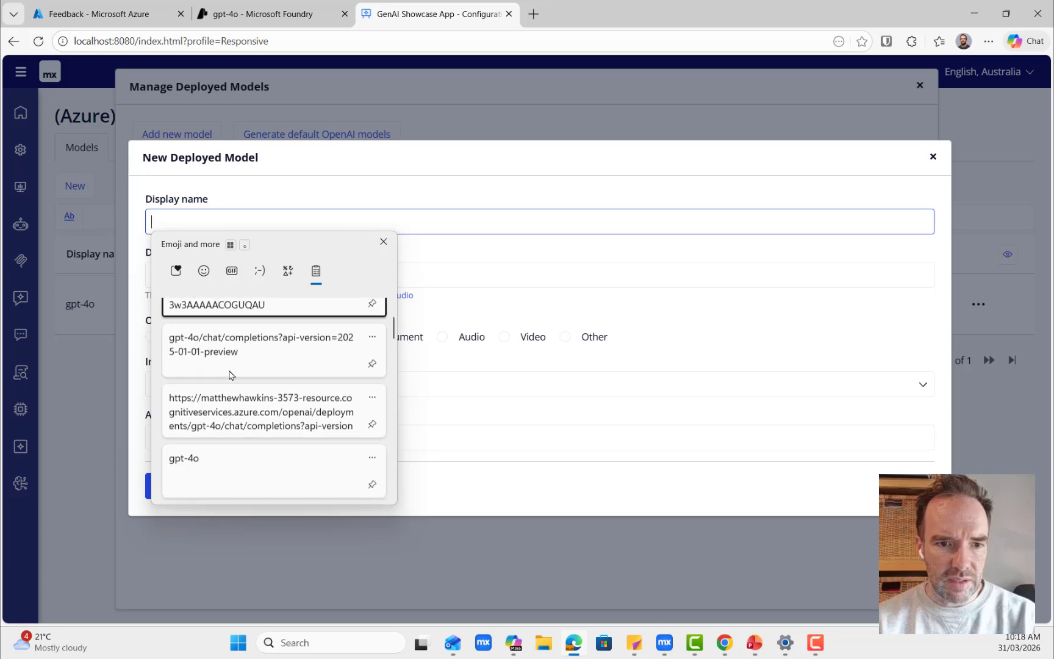
click(227, 485)
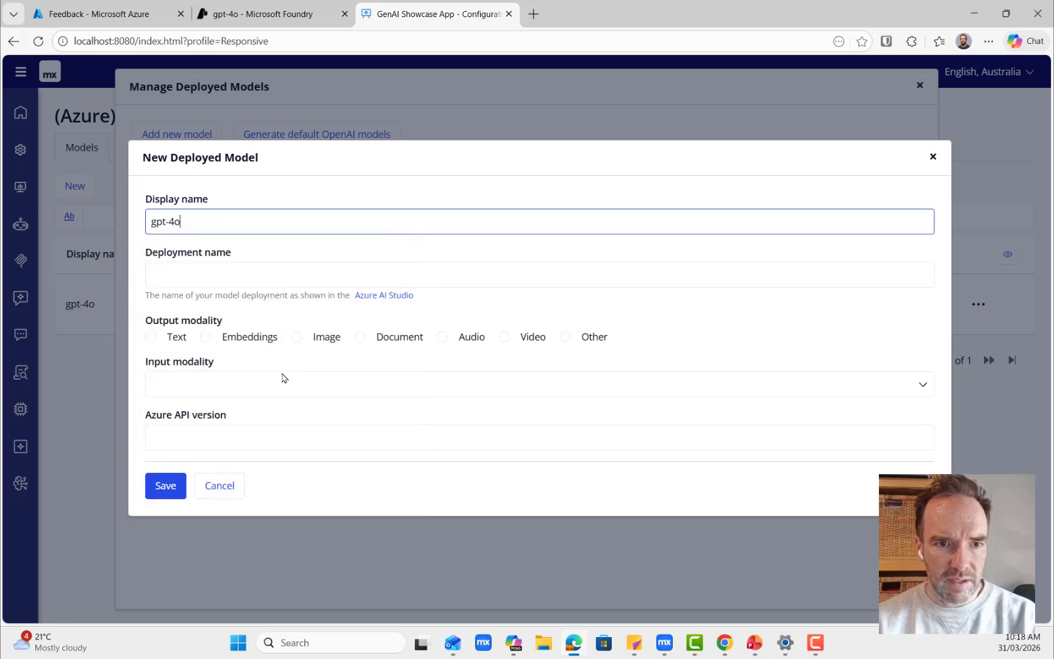
click(224, 273)
key(super+v)
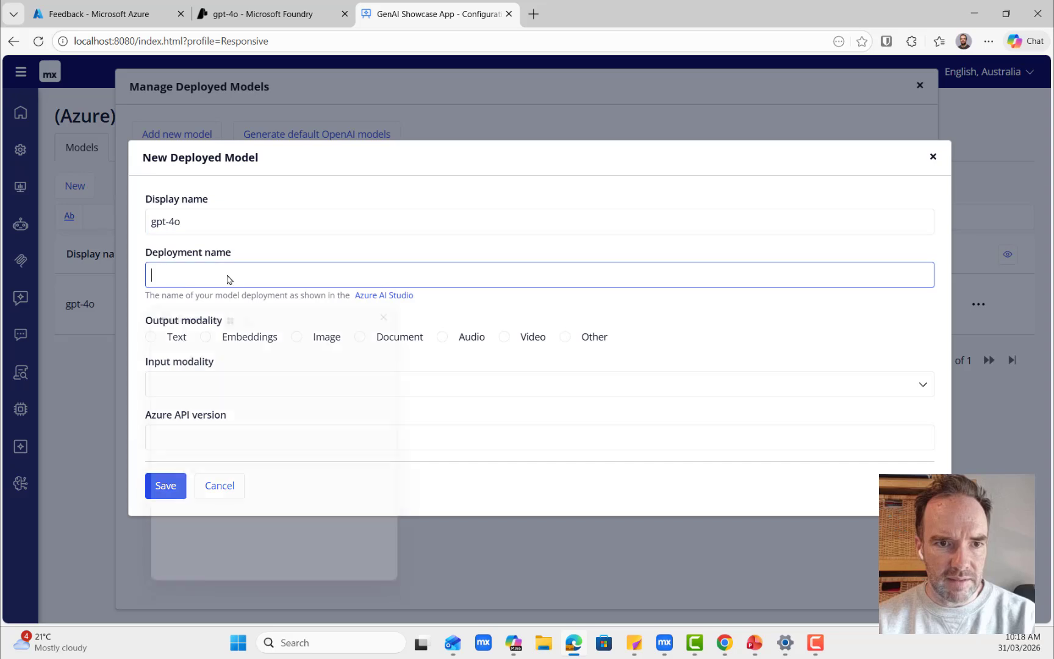
scroll(263, 518, down, 3)
click(252, 468)
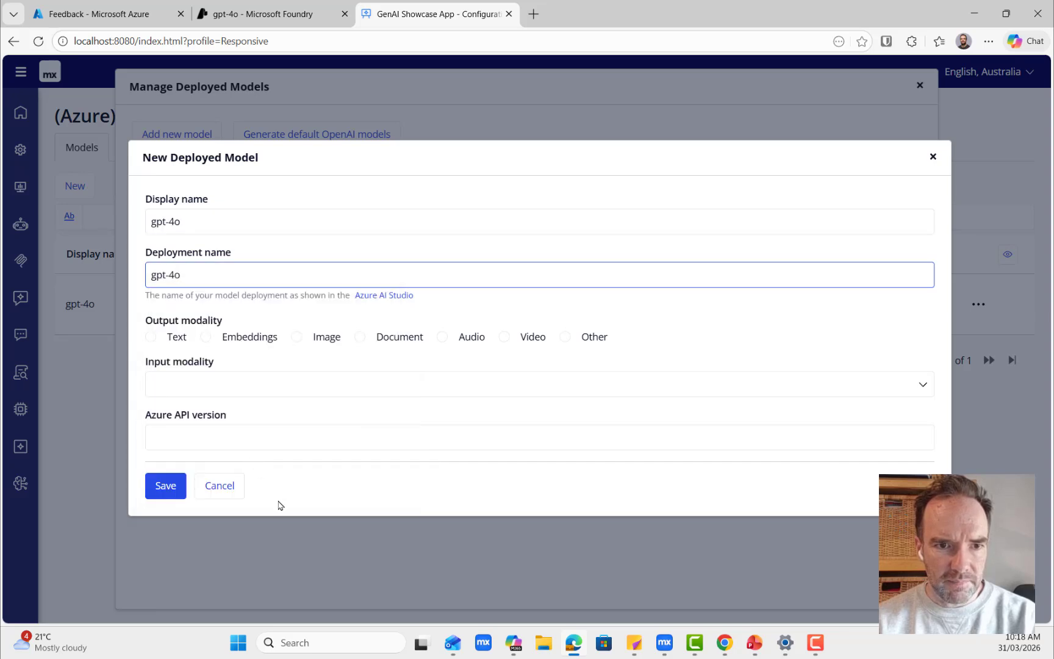
click(277, 500)
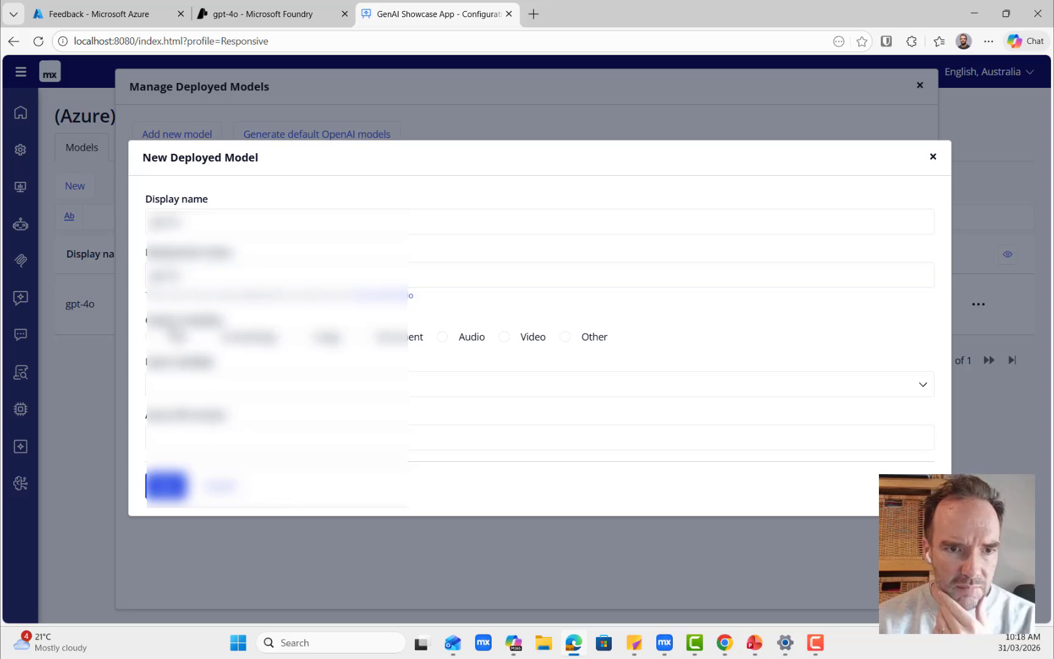
Set output and input modality to Text, and support for system prompt, conversations with history and function calling to True
click(151, 337)
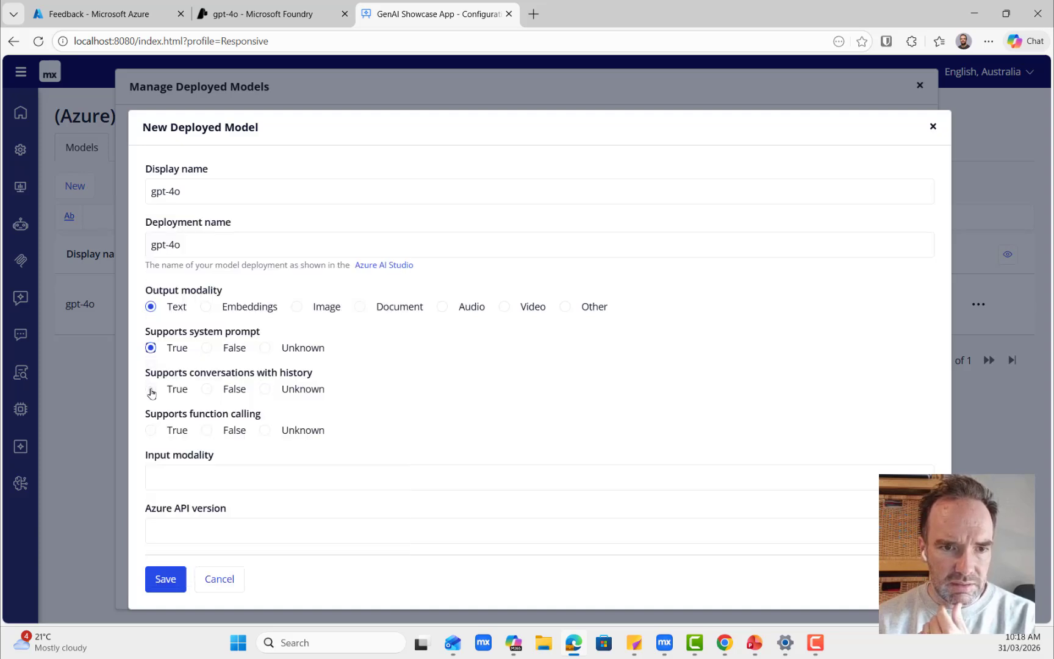
click(151, 430)
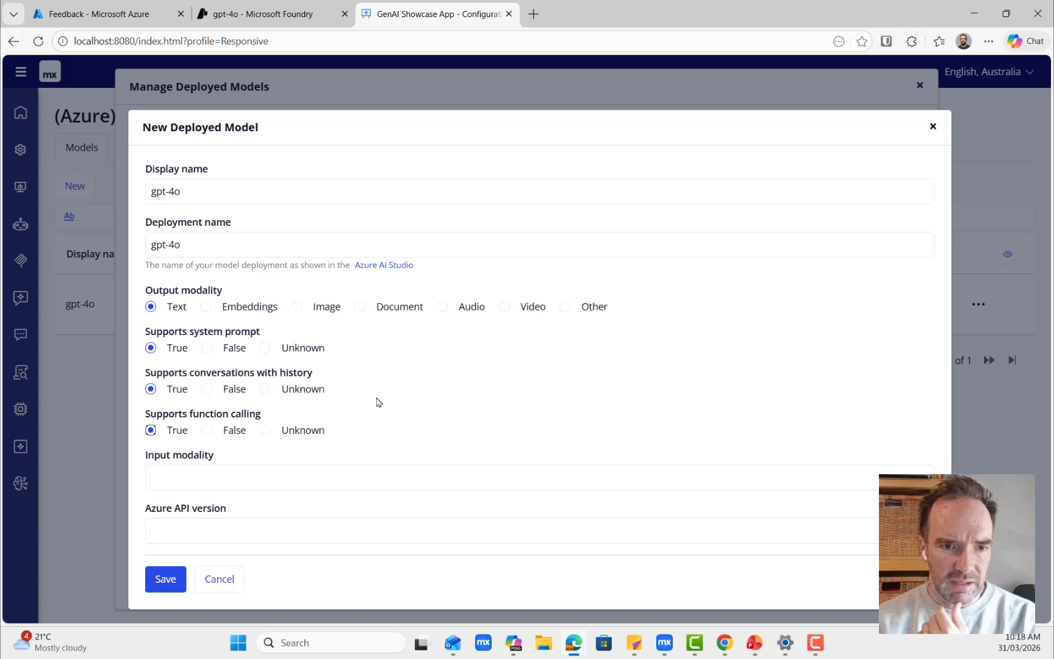
click(307, 480)
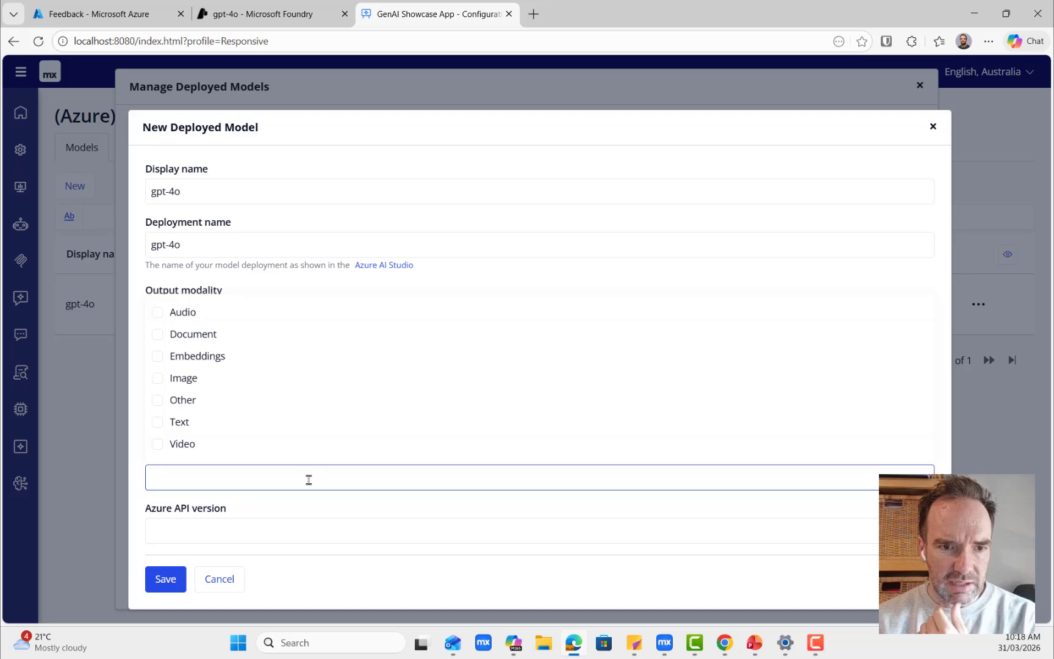
click(157, 422)
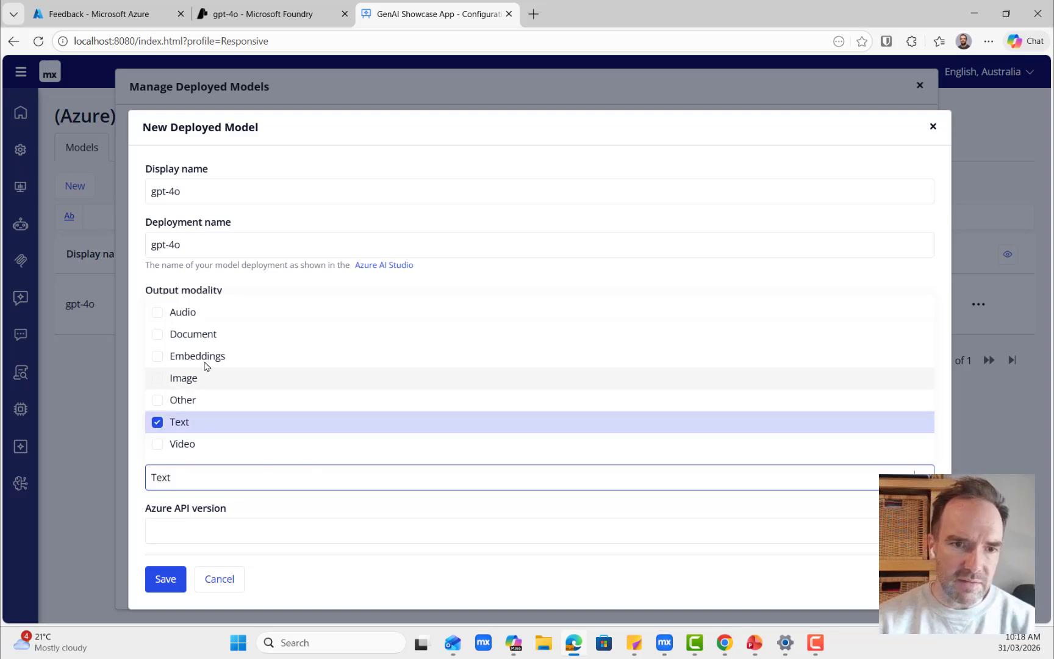
click(191, 501)
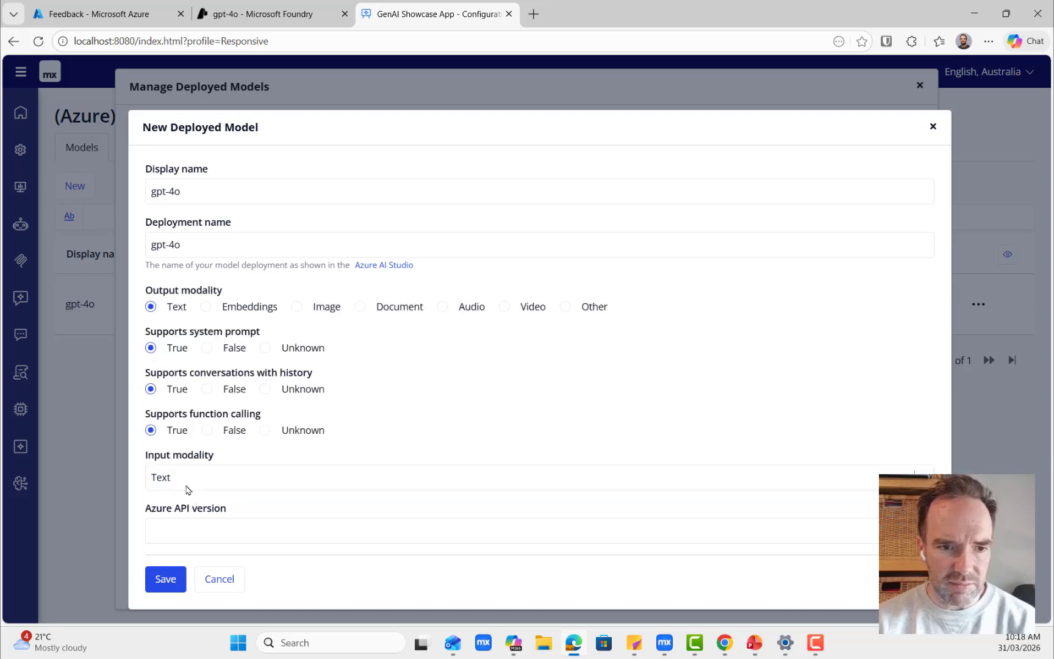
Copy the API version 2024-12-01-preview from the gpt-4o deployment's sample code in Microsoft Foundry
click(194, 533)
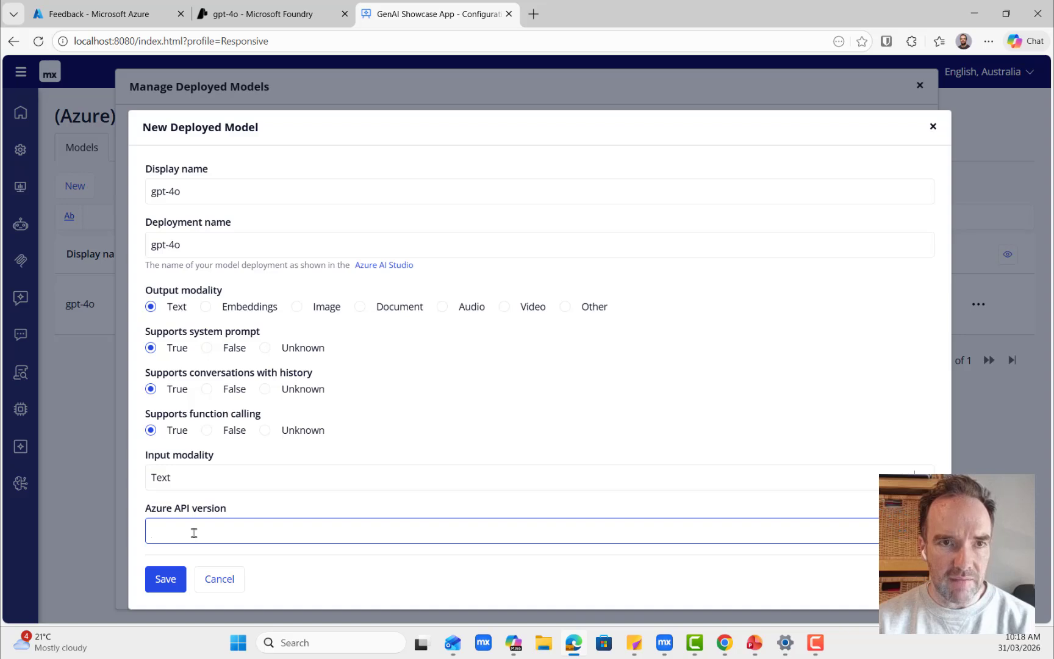
click(271, 18)
scroll(699, 397, down, 2)
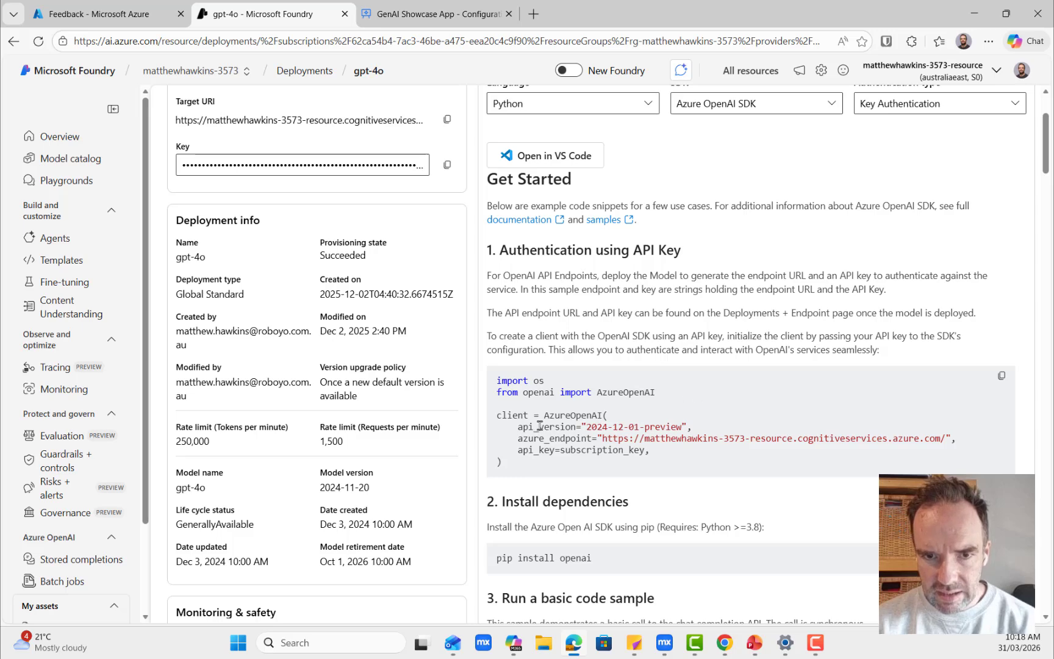
scroll(539, 426, up, 1)
scroll(569, 414, down, 1)
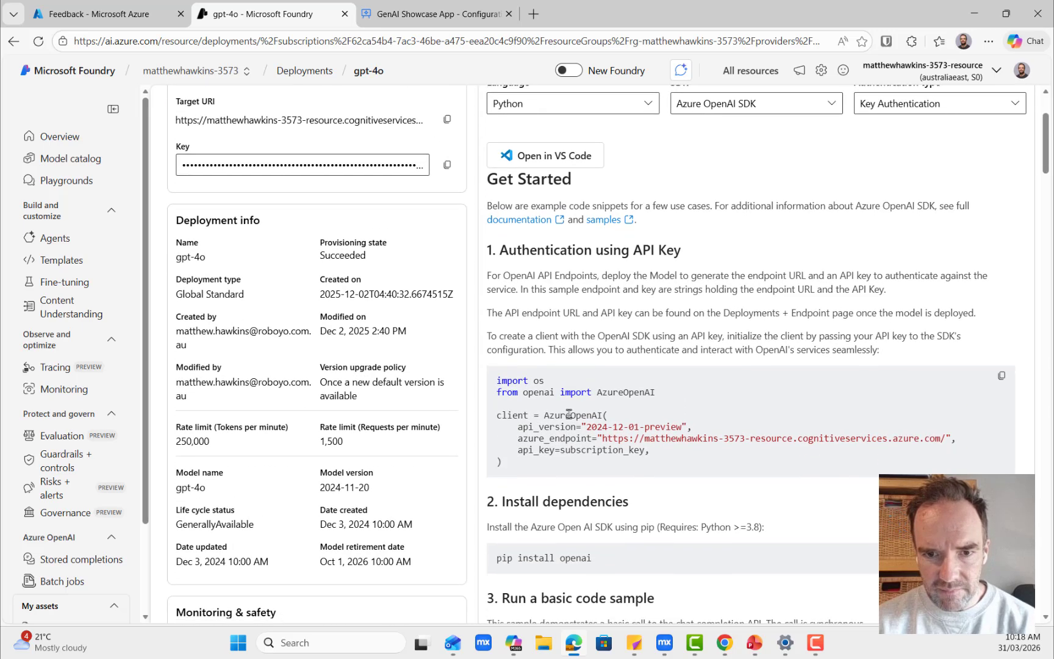
scroll(566, 410, down, 1)
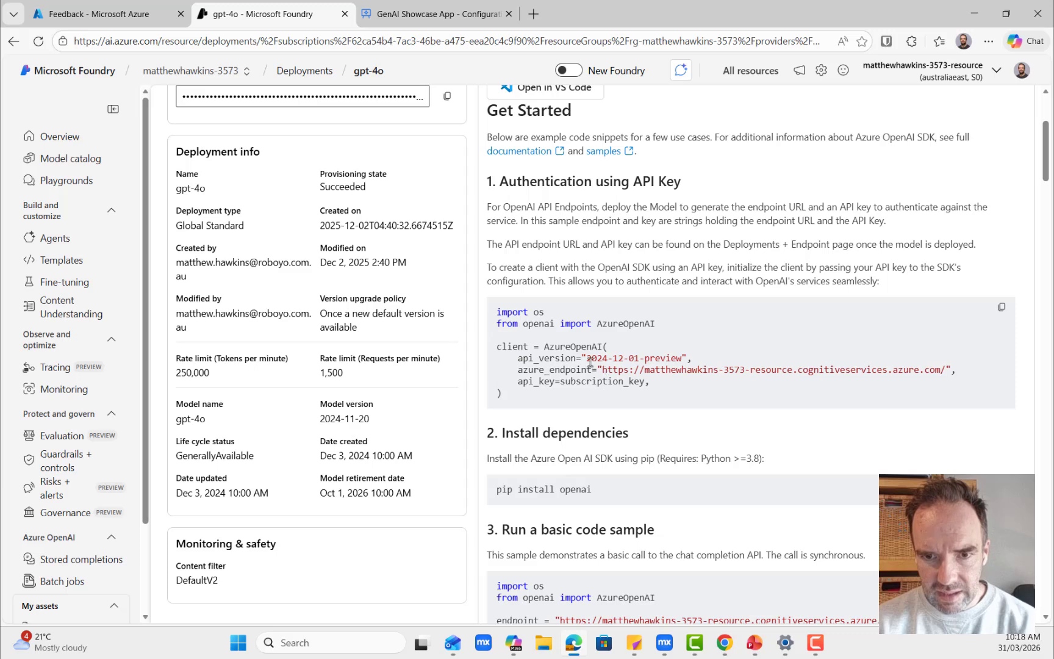
drag(587, 361, 679, 363)
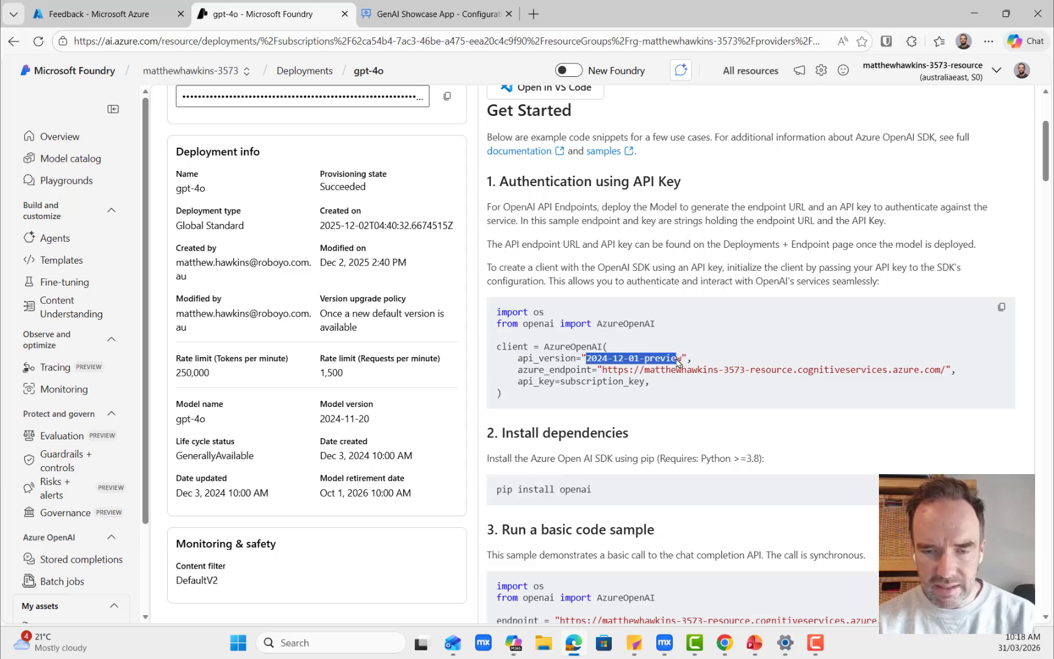
scroll(674, 372, down, 3)
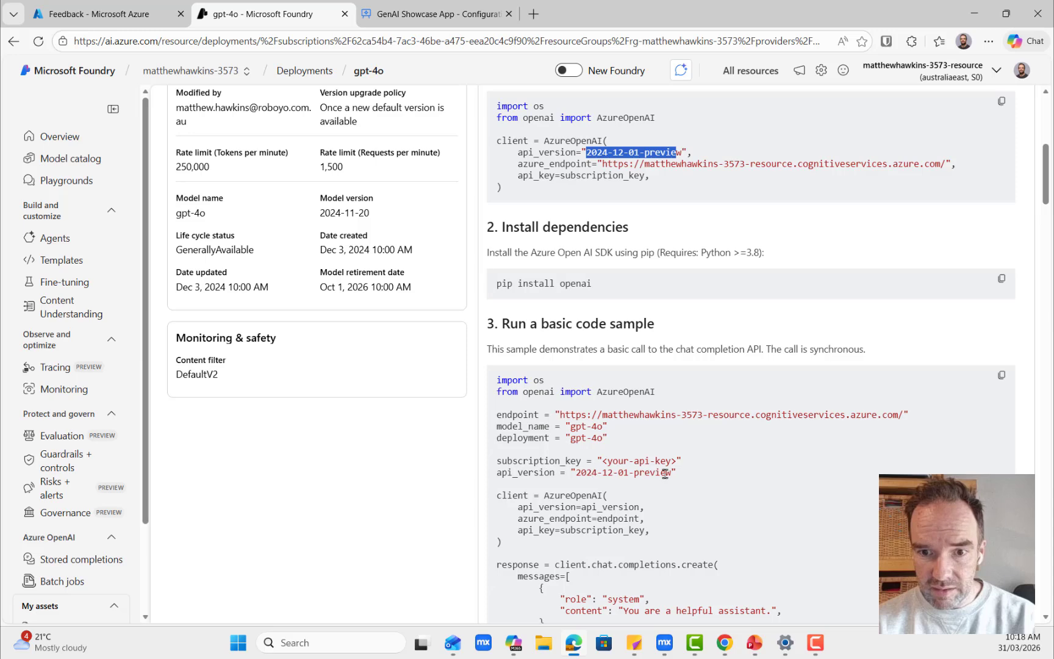
scroll(671, 427, up, 3)
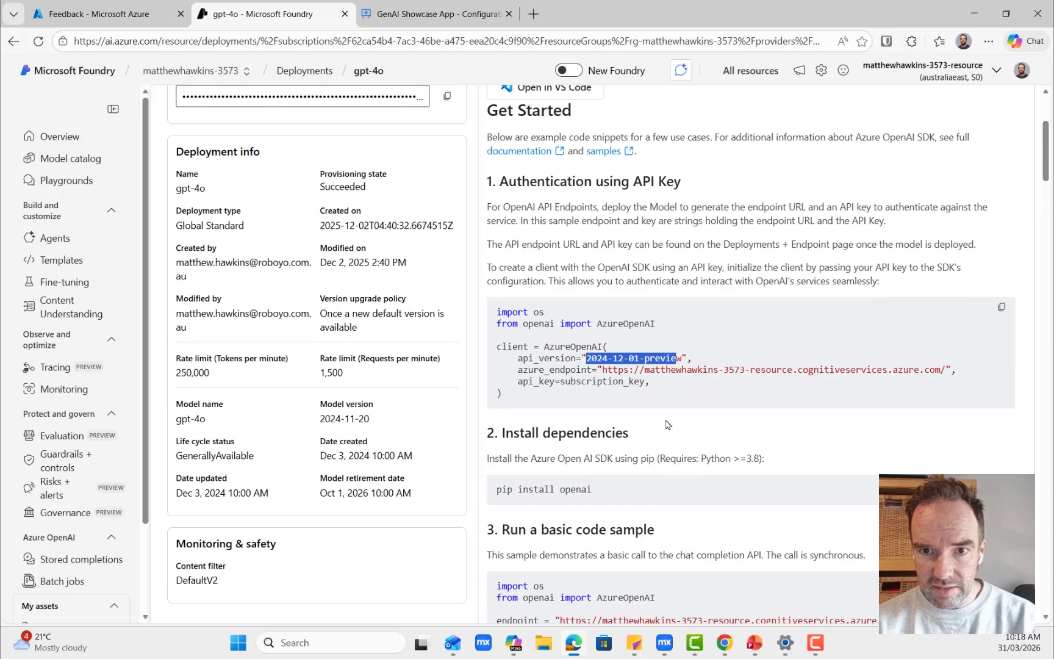
drag(681, 357, 587, 361)
key(ctrl+c)
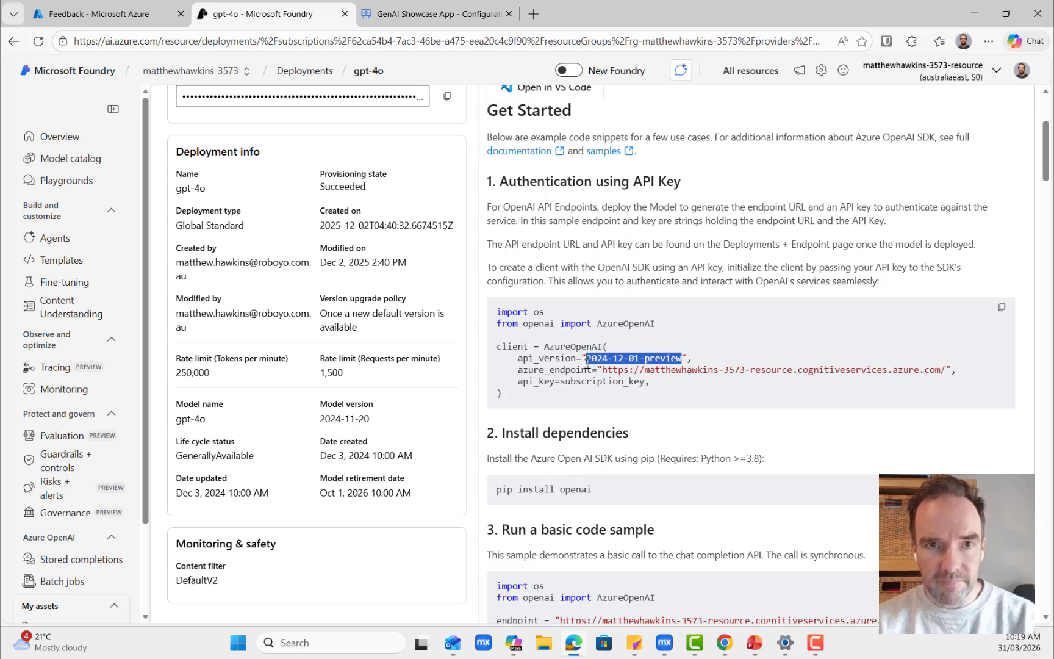
Back in the GenAI Showcase App, set the Azure API version to 2024-12-01-preview and save the deployed model
click(433, 18)
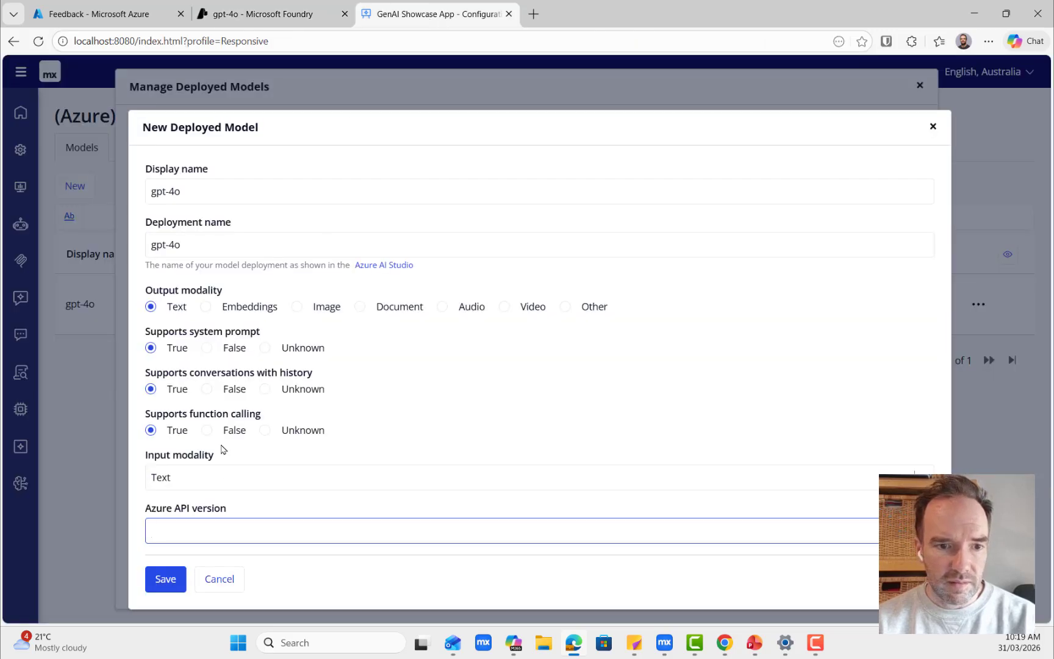
key(ctrl+v)
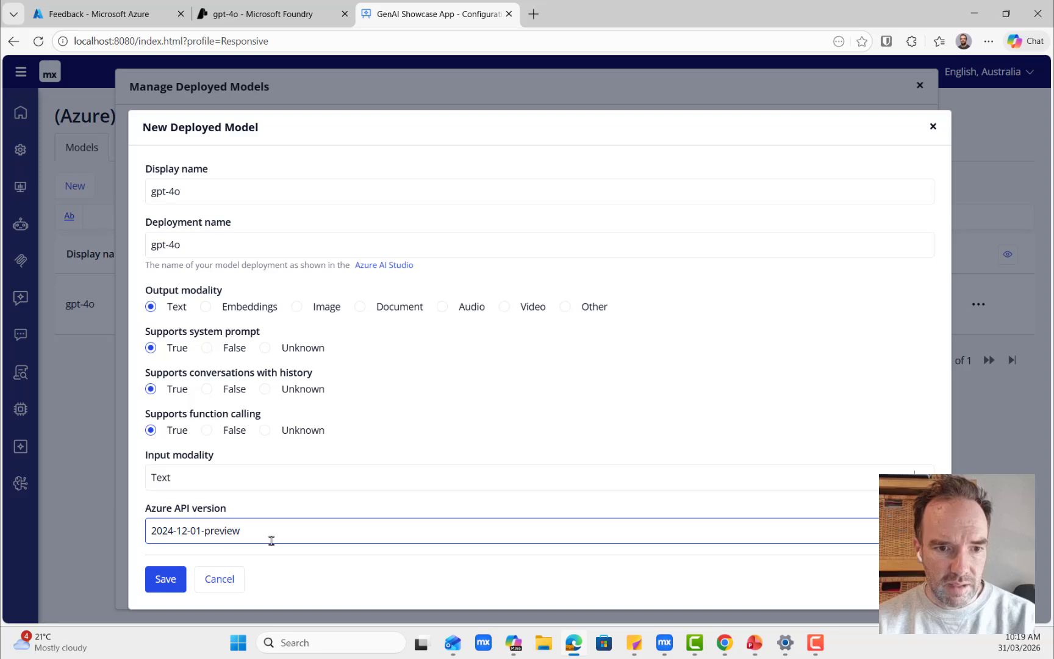
click(167, 580)
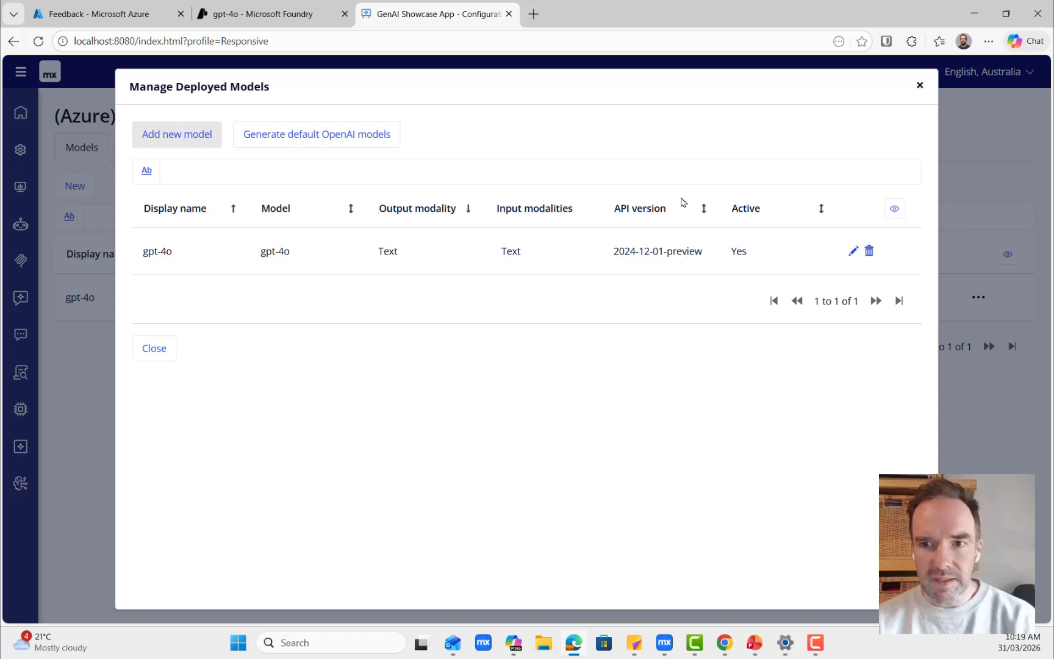
Review the settings of the gpt-4o deployed model, save it as is, and close the deployed models list
click(700, 248)
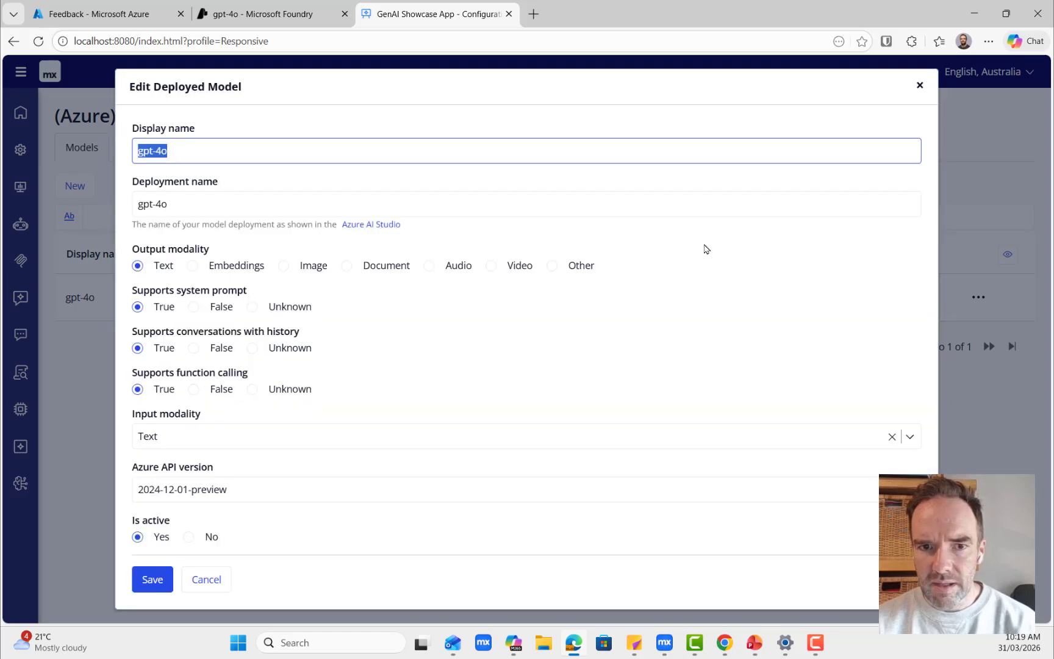
click(152, 579)
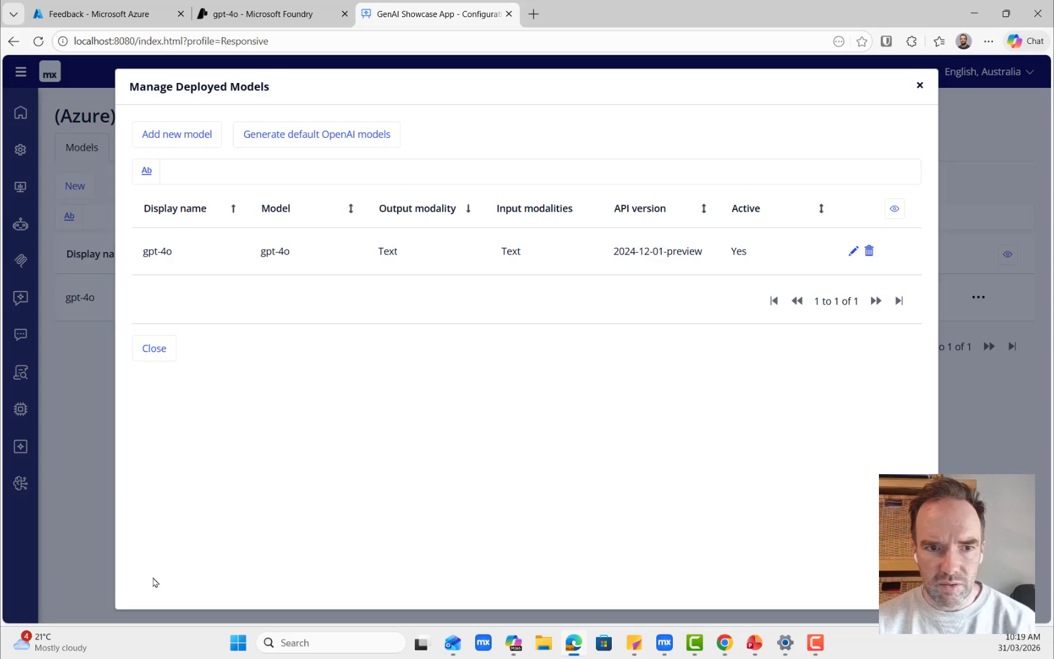
click(157, 350)
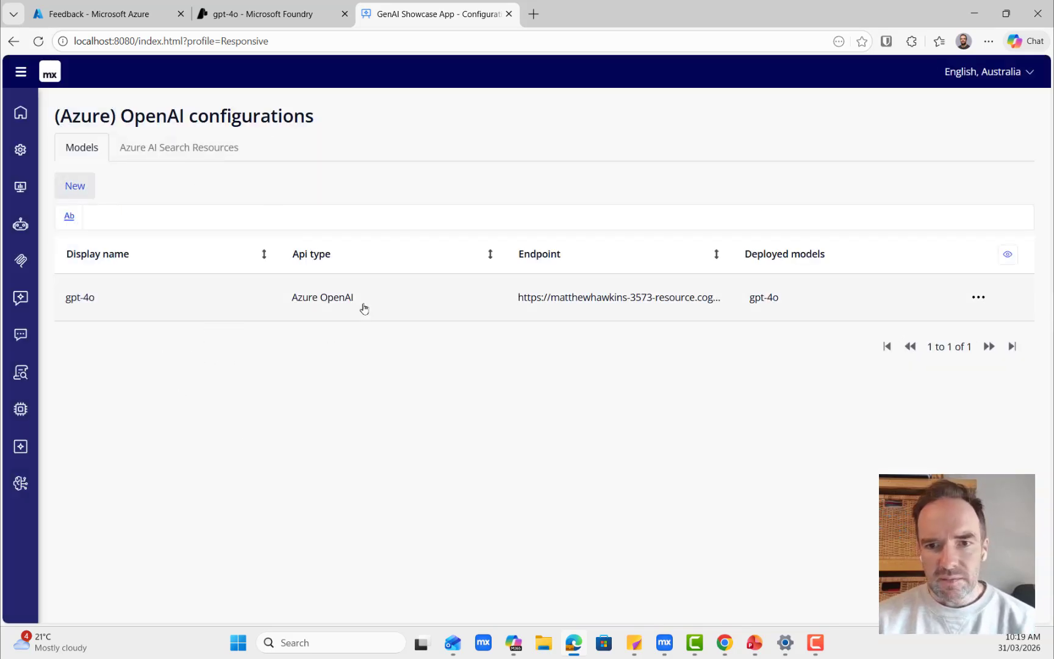
Test the gpt-4o configuration using the deployed model gpt-4o, and close the test dialog
click(980, 299)
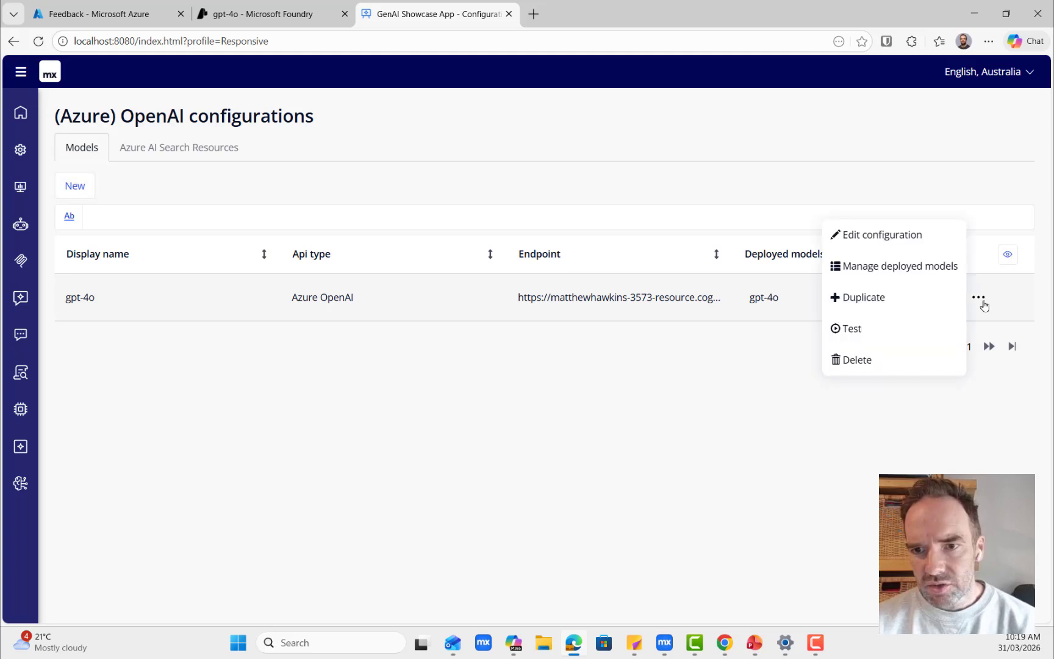
click(847, 331)
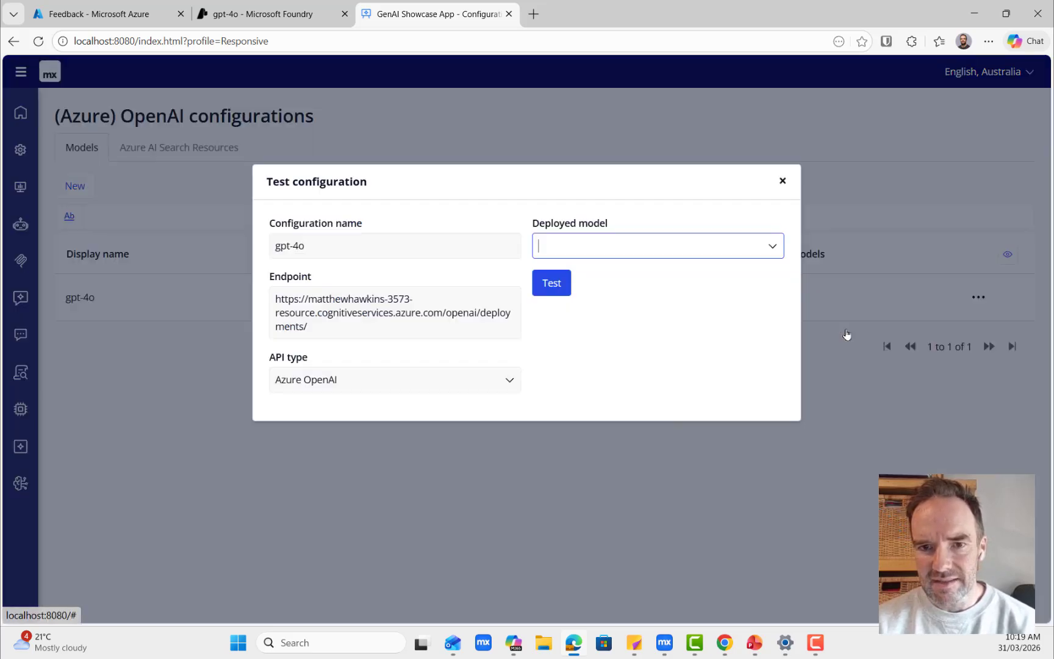
click(635, 244)
click(554, 288)
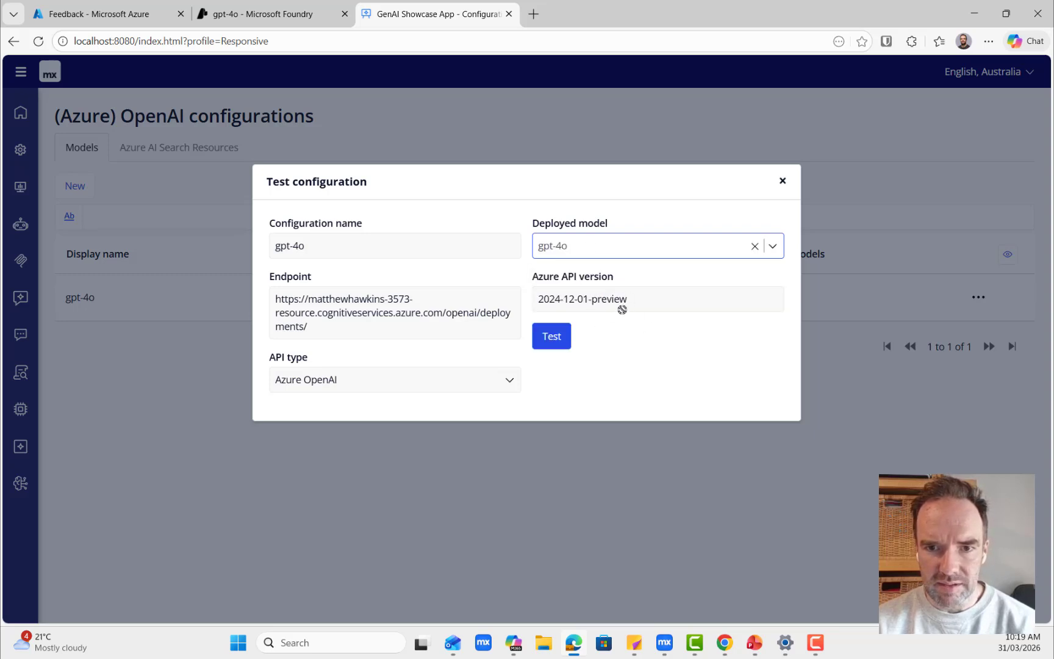
click(552, 338)
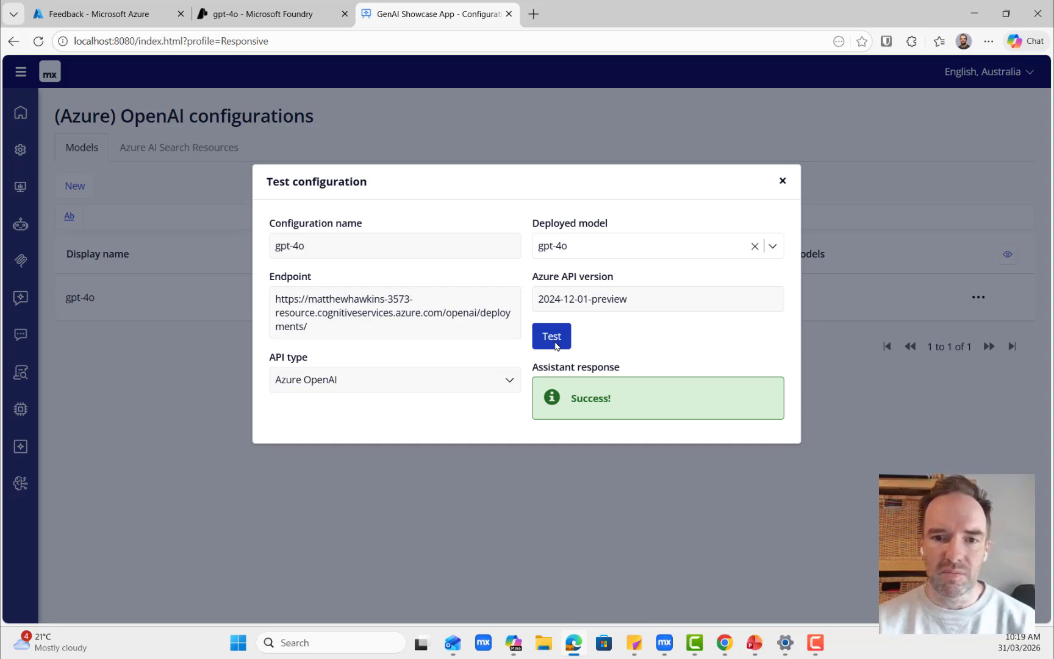
click(784, 182)
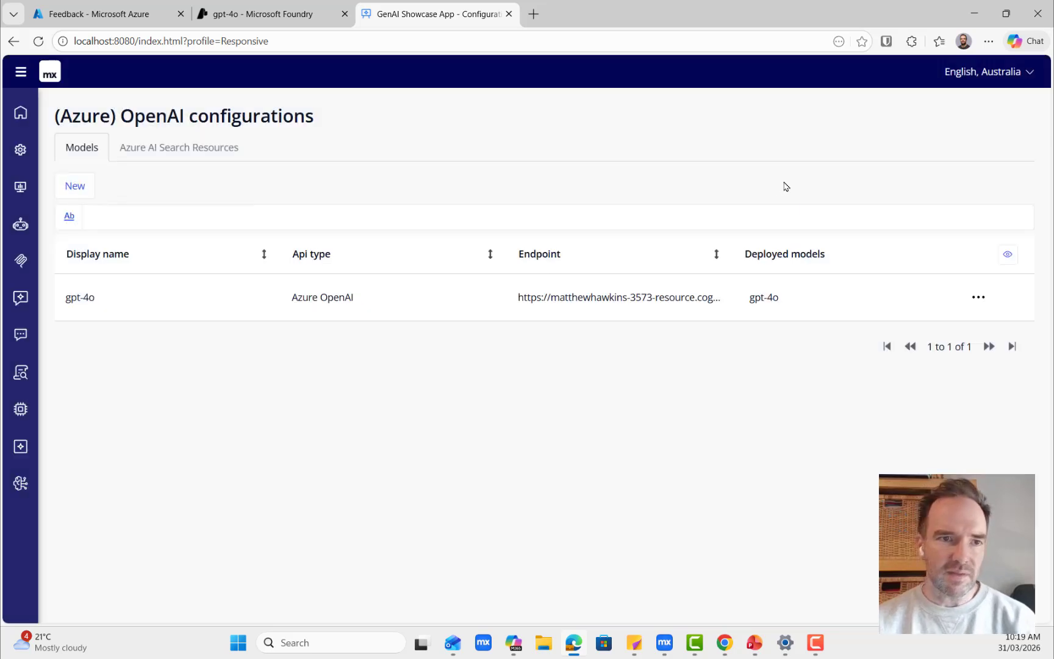
In the Agent Builder, create a new agent titled SimpleChat with usage type Chat
click(28, 233)
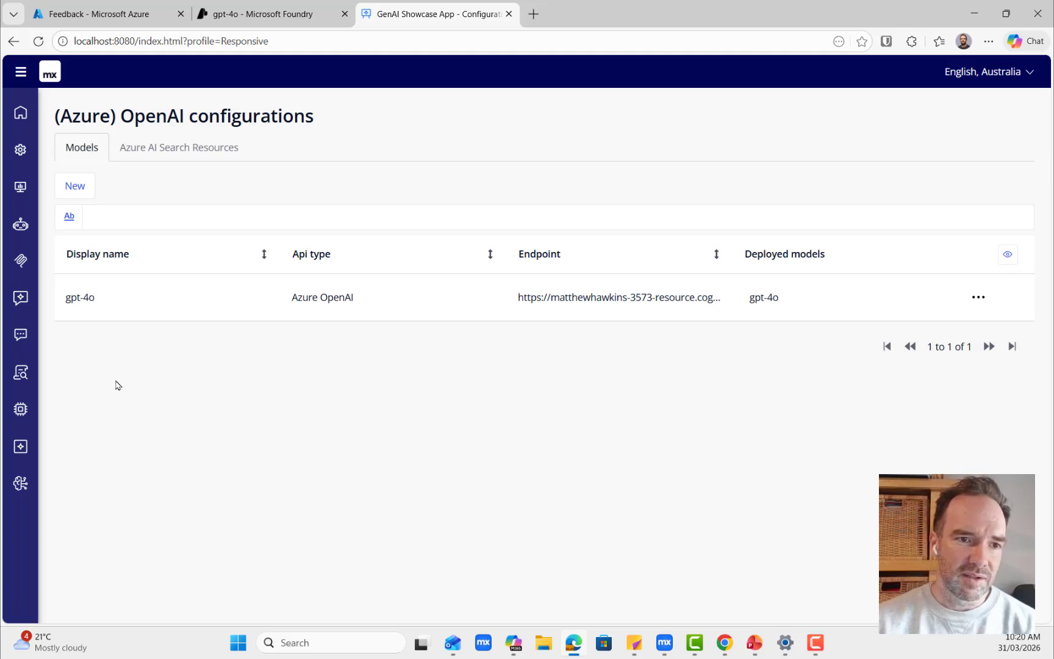
mouse_move(24, 235)
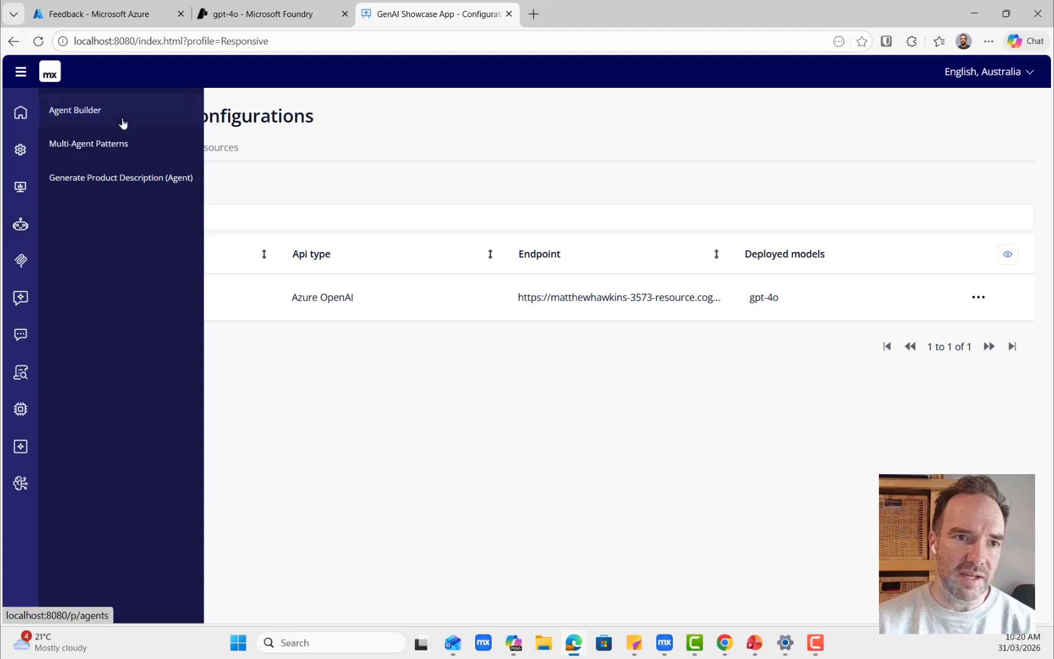
click(98, 116)
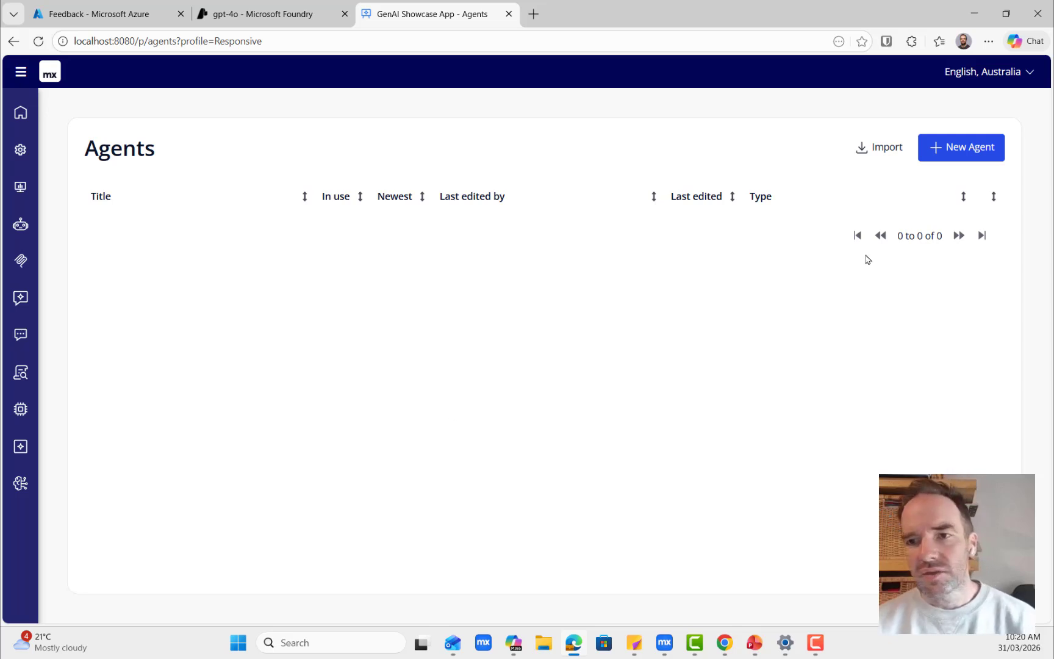
click(961, 155)
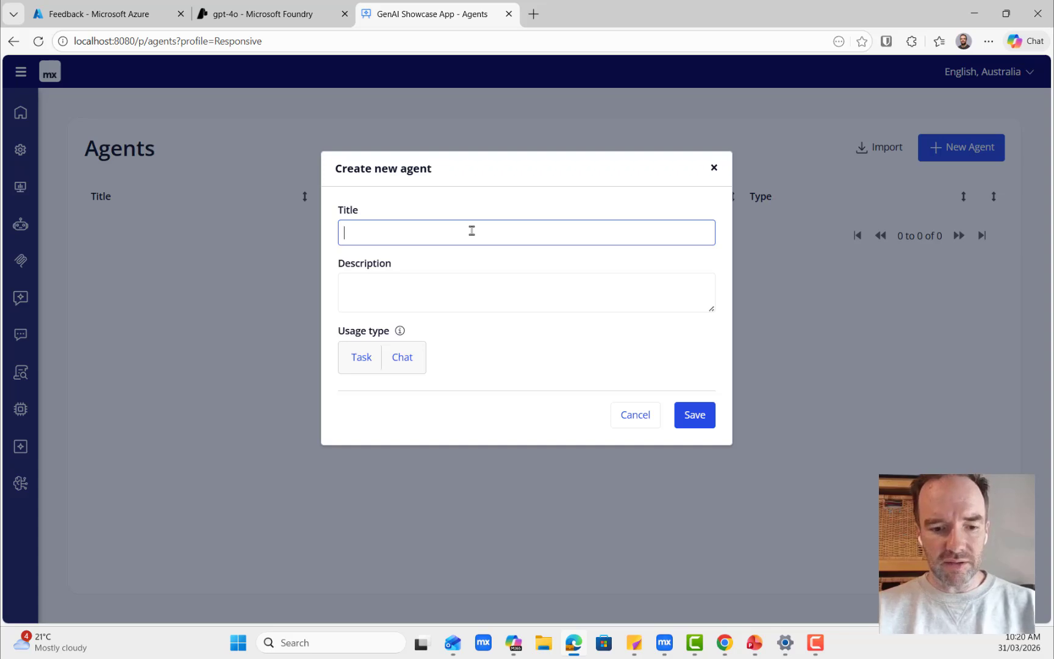
text(Simple)
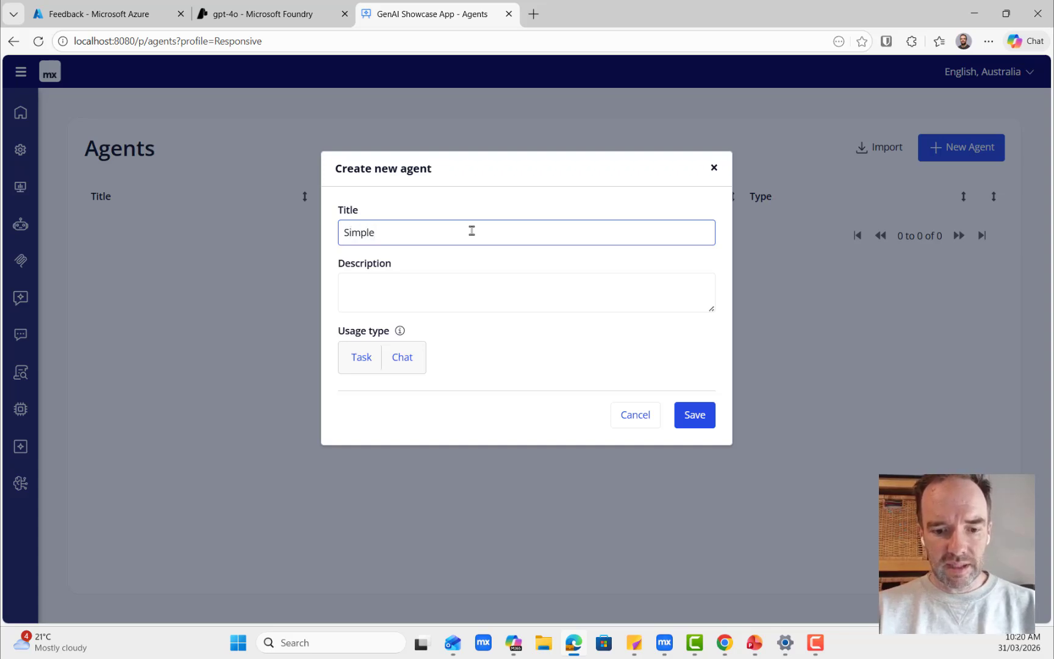
text(Chat)
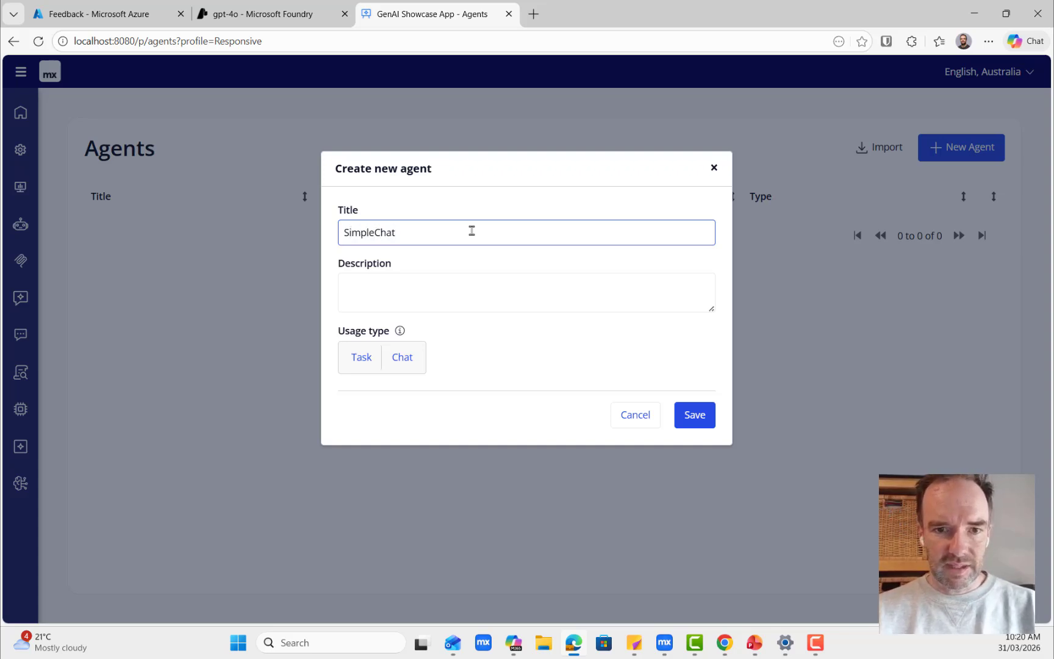
click(493, 347)
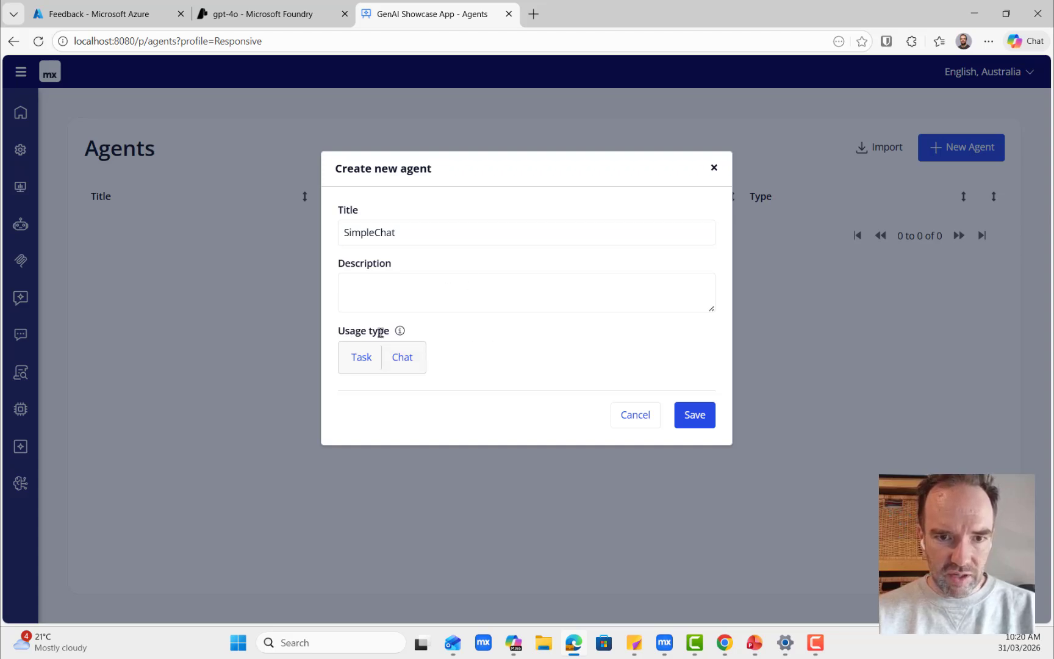
click(399, 362)
click(400, 361)
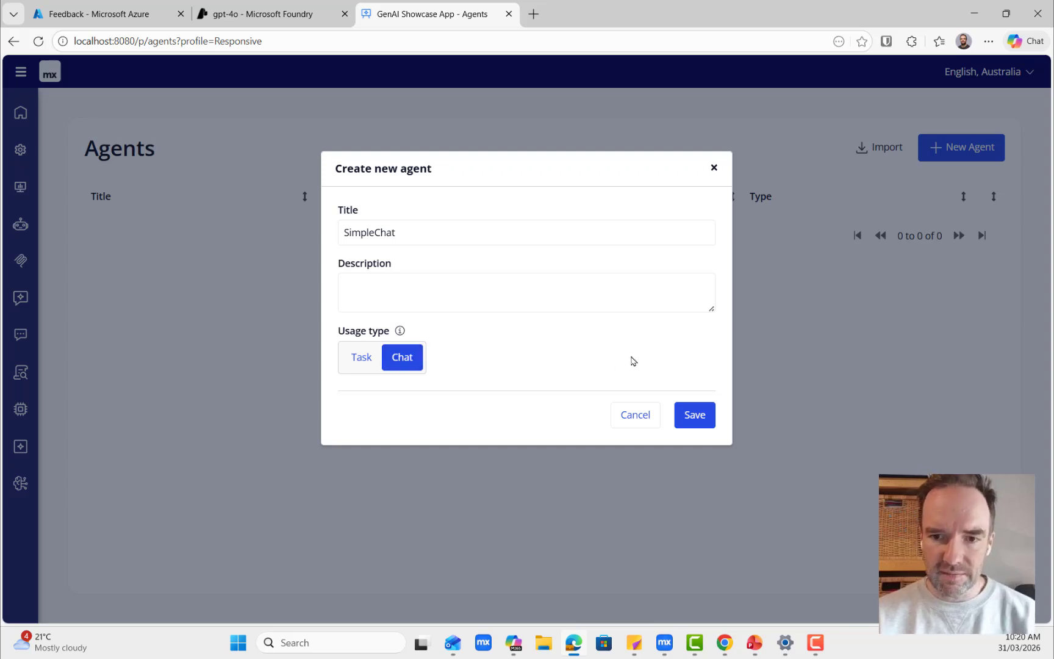
click(694, 420)
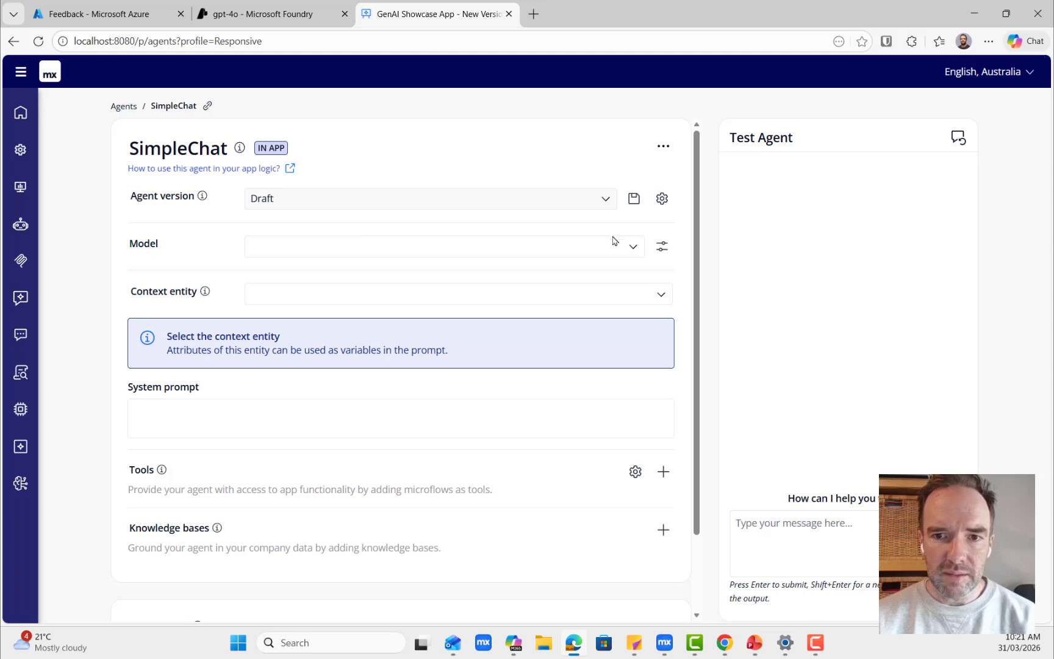
Assign the gpt-4o model to the draft version of the SimpleChat agent
click(629, 246)
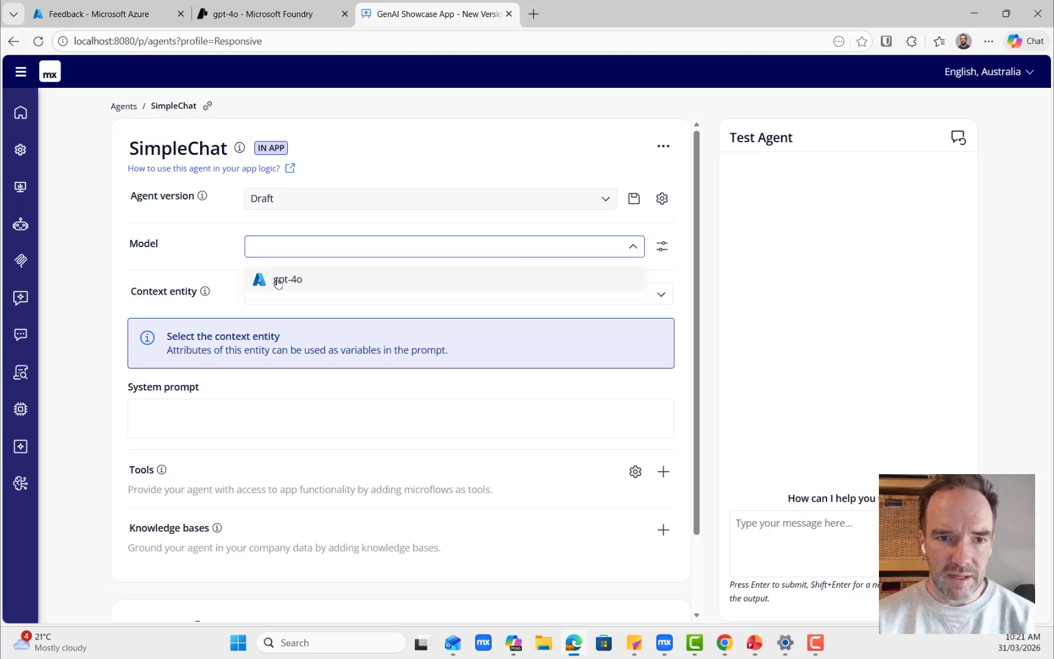
click(266, 282)
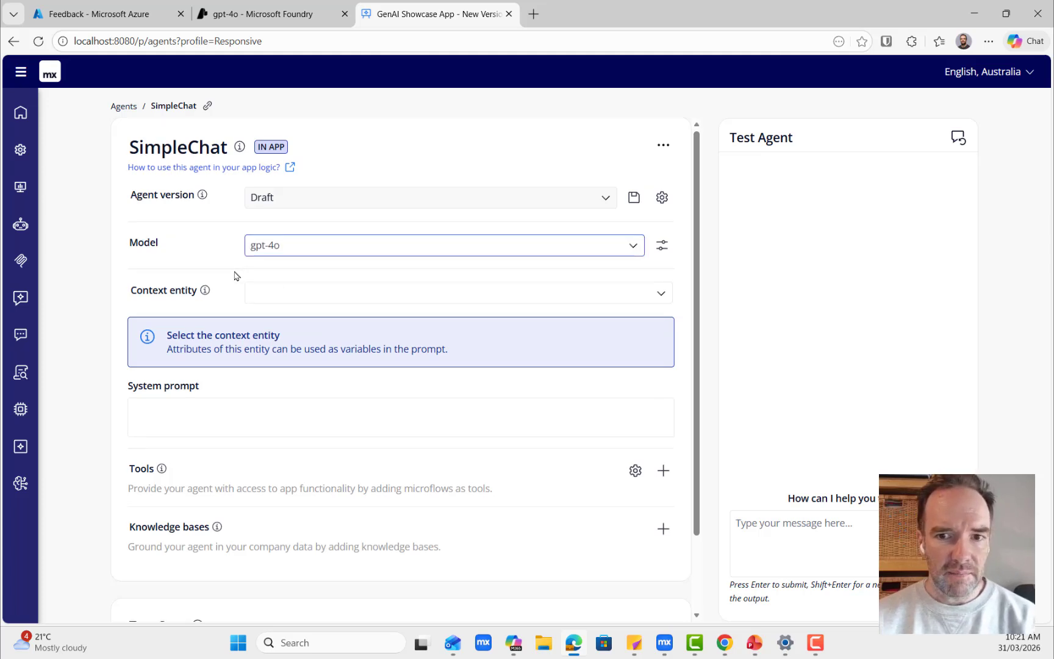
scroll(235, 276, down, 1)
scroll(292, 244, up, 1)
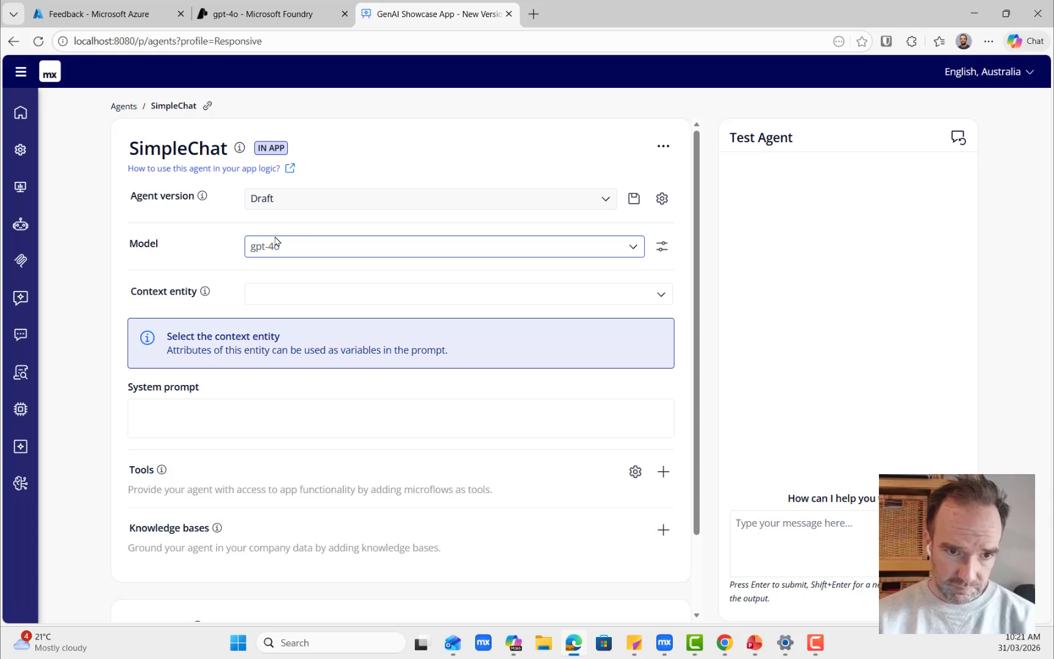
Set the SimpleChat agent's system prompt to "You are a friendly and helpful chat bot."
scroll(275, 239, down, 1)
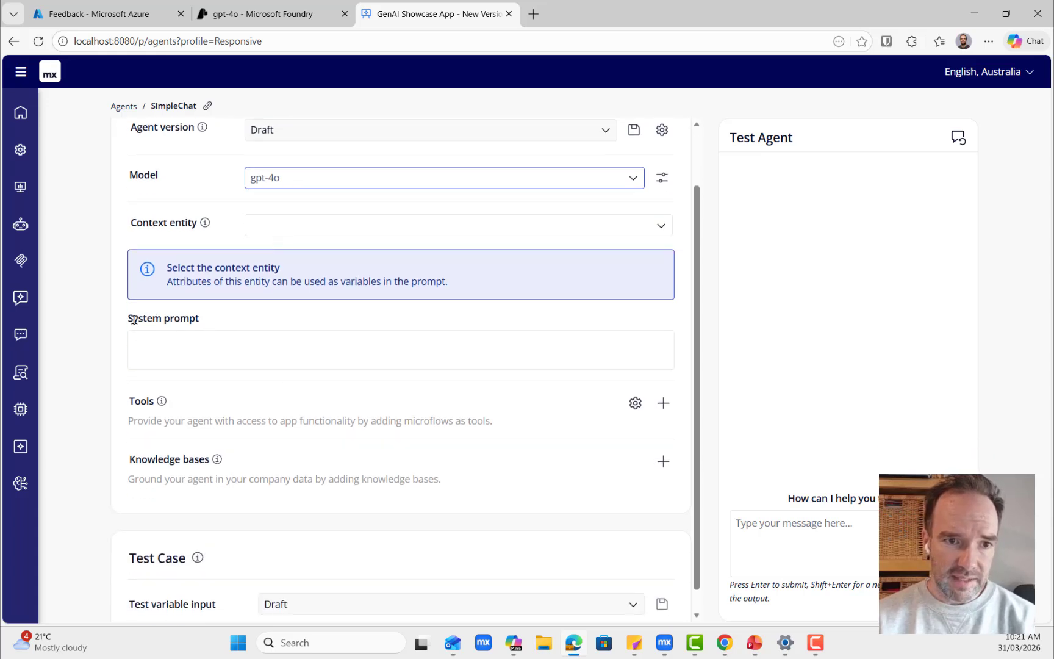
click(195, 352)
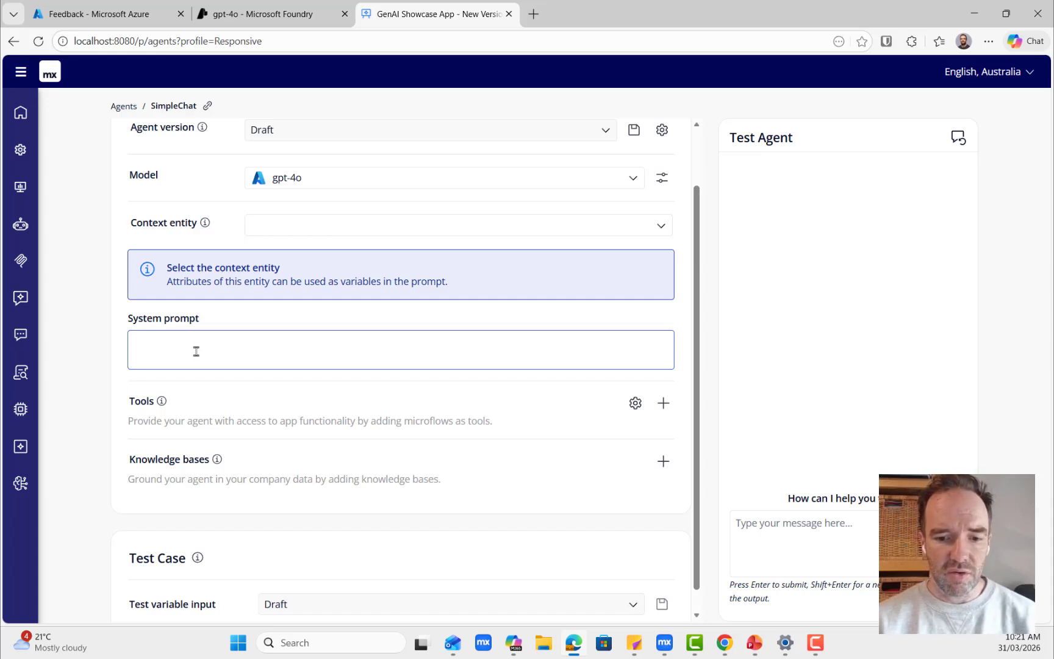
text(You a)
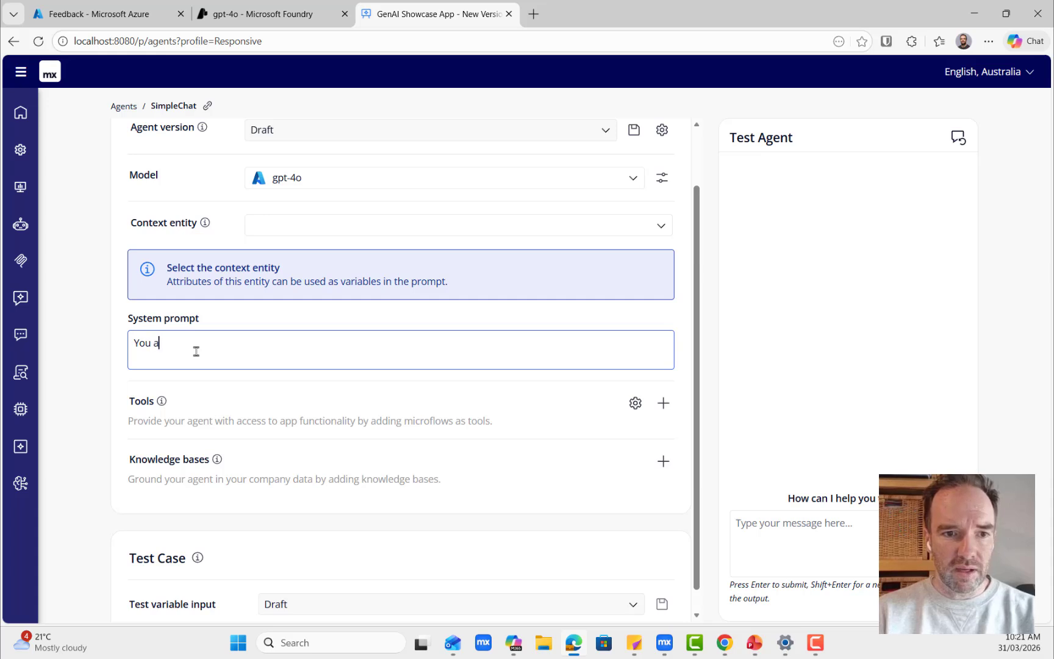
text(re a fr)
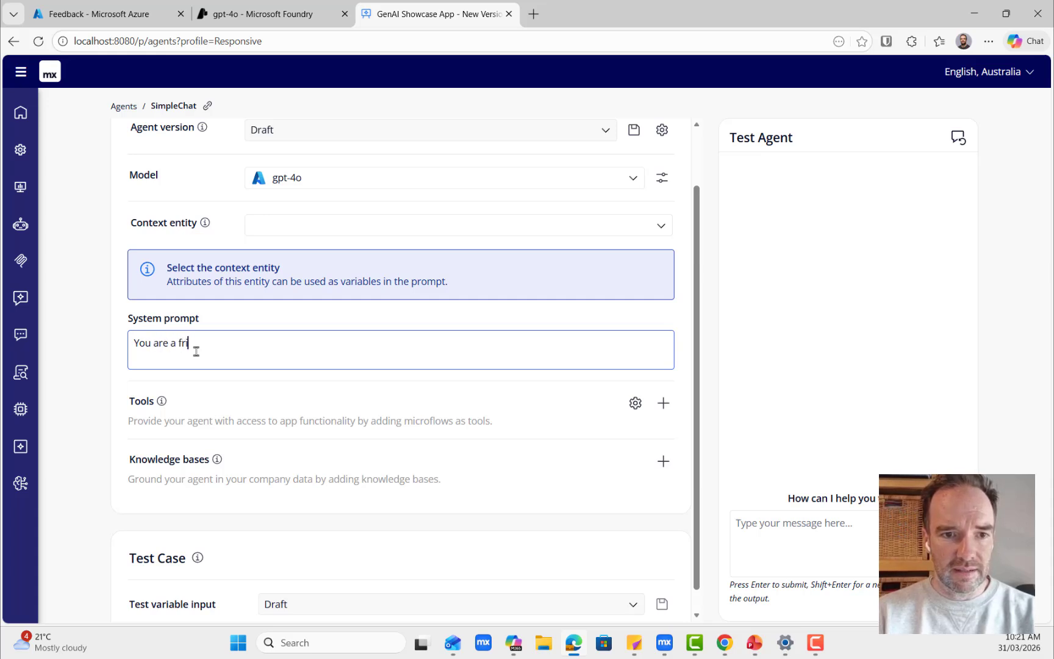
text(iendly and )
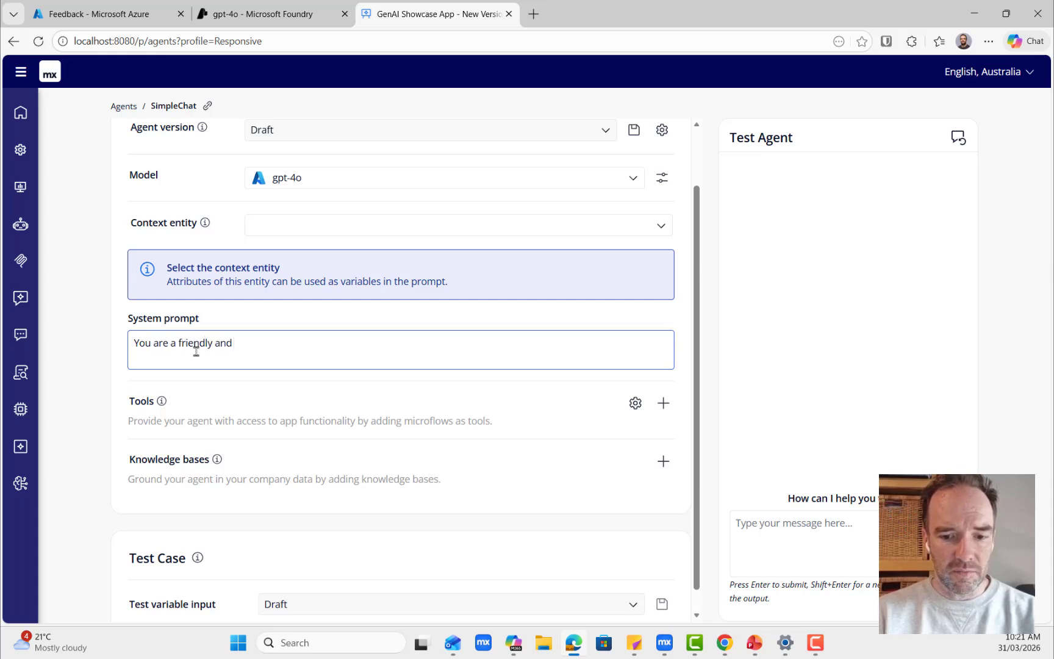
text(helpful chat )
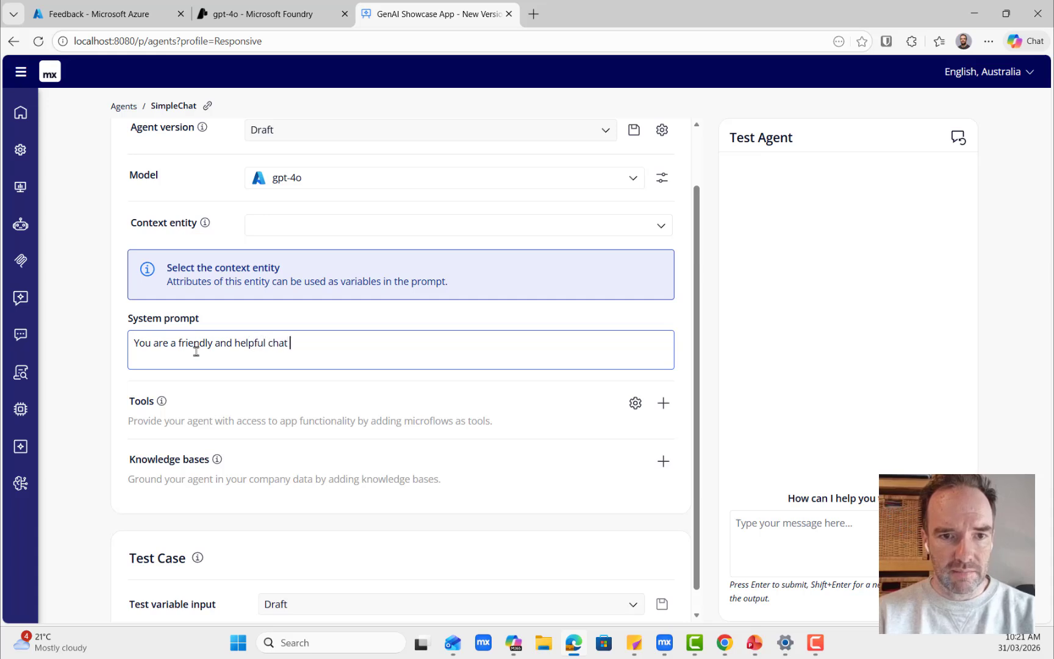
text(o)
text(bot.)
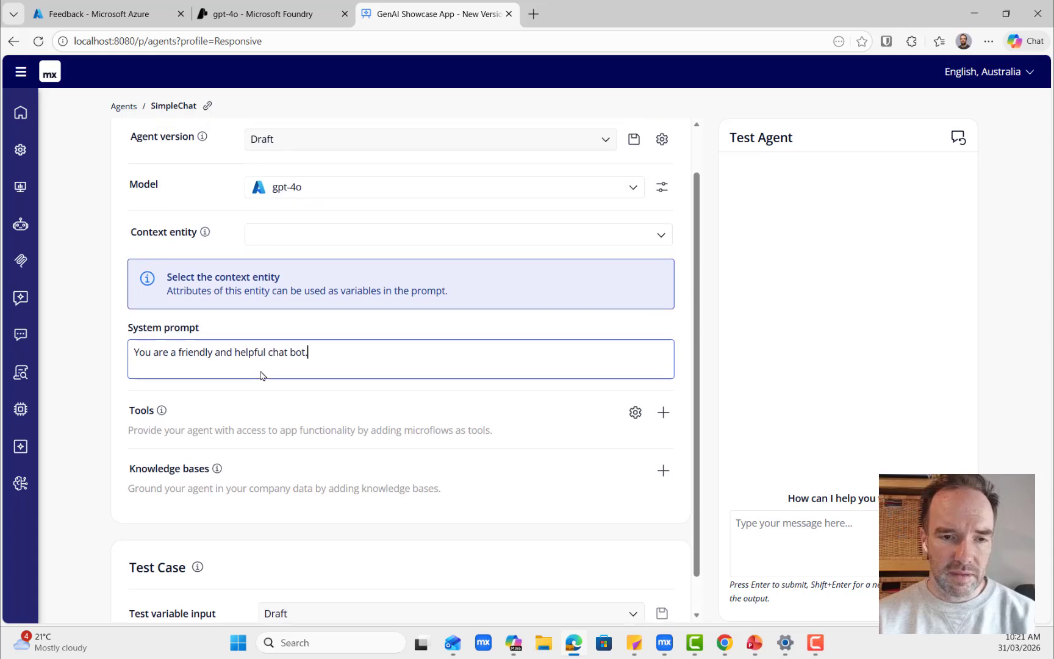
scroll(261, 372, up, 1)
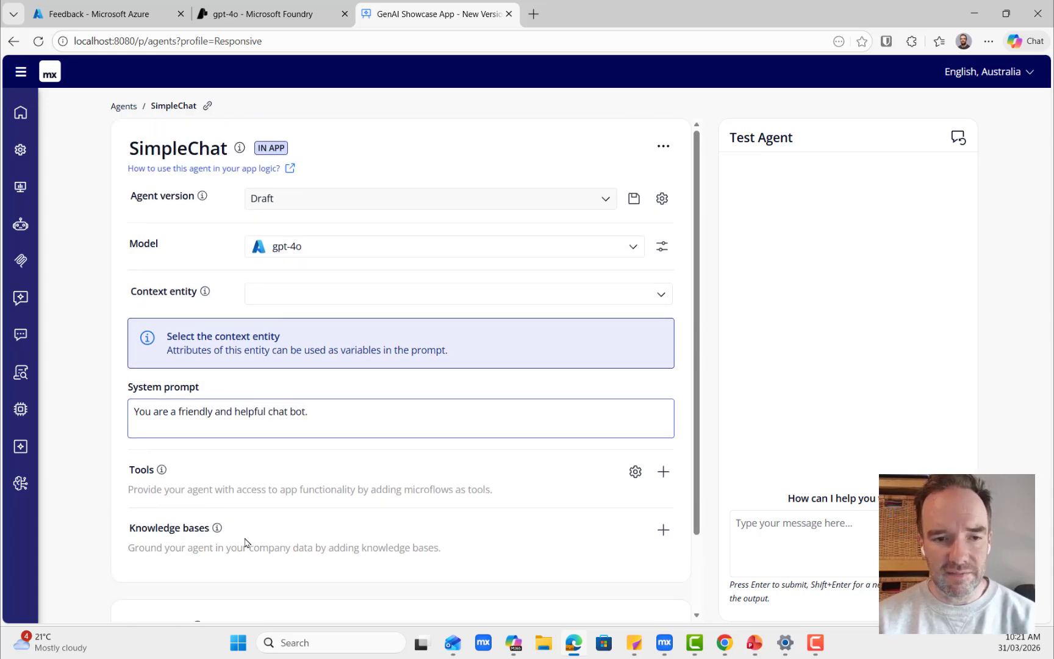
scroll(244, 543, down, 1)
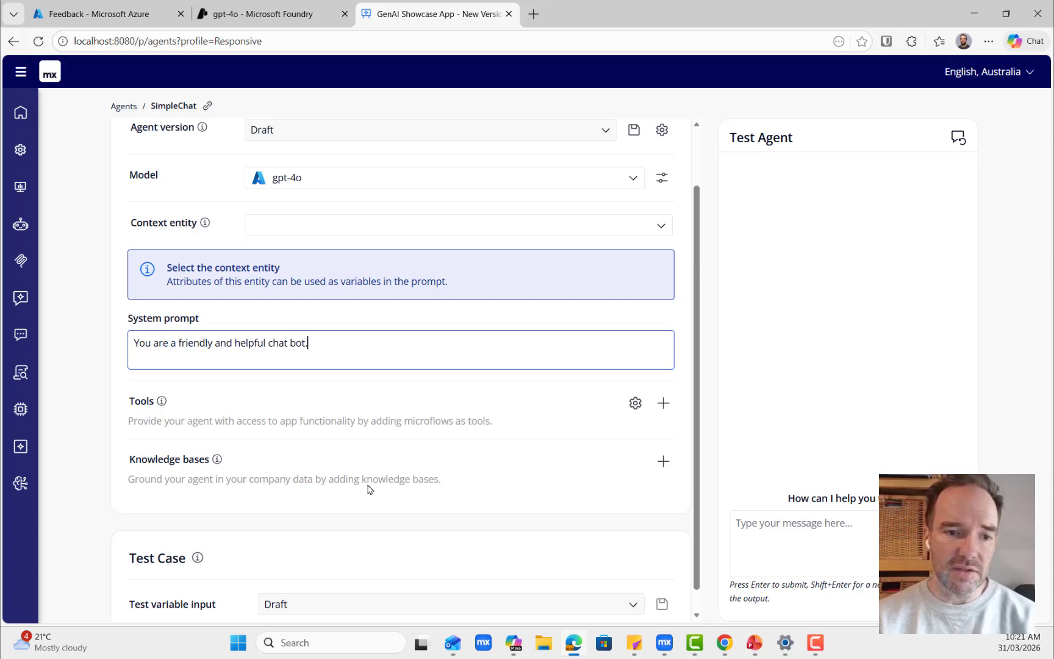
scroll(368, 489, down, 1)
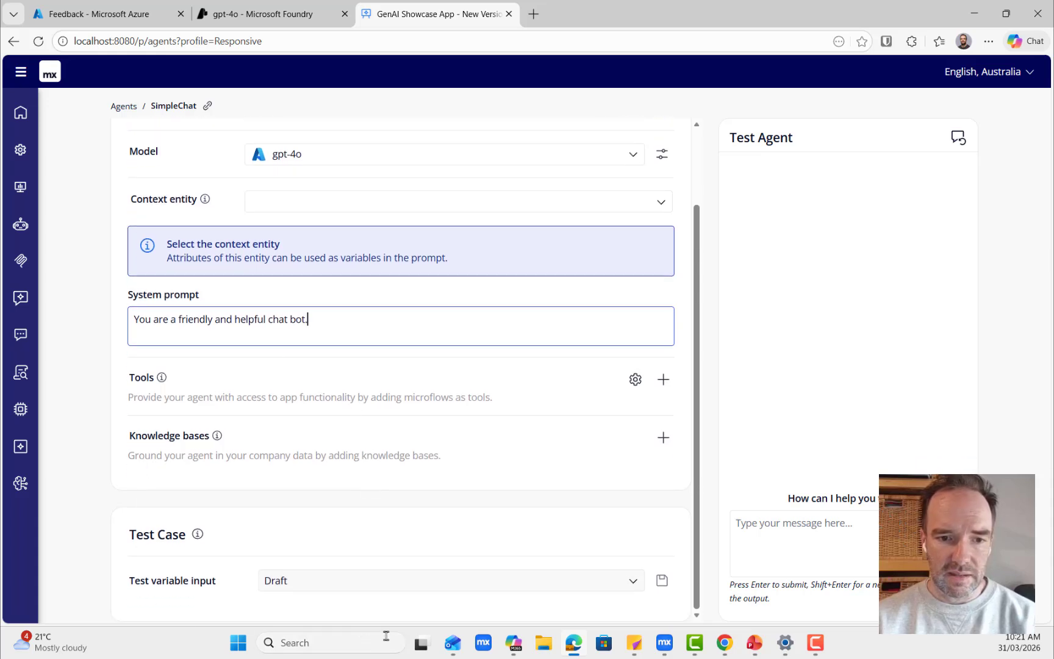
scroll(626, 542, up, 3)
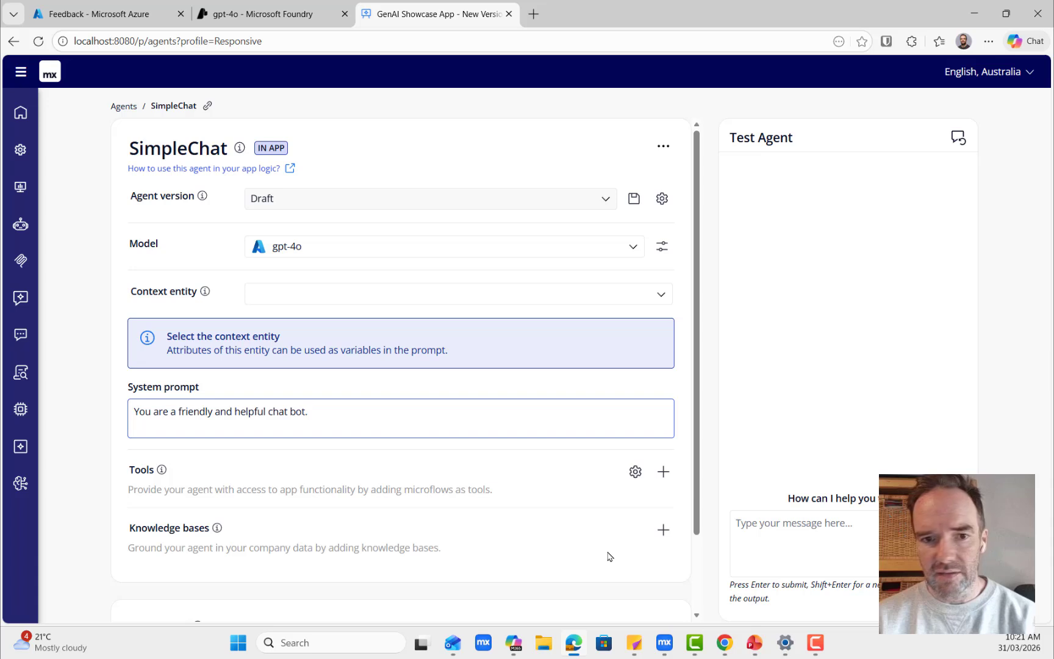
click(551, 536)
scroll(551, 537, down, 3)
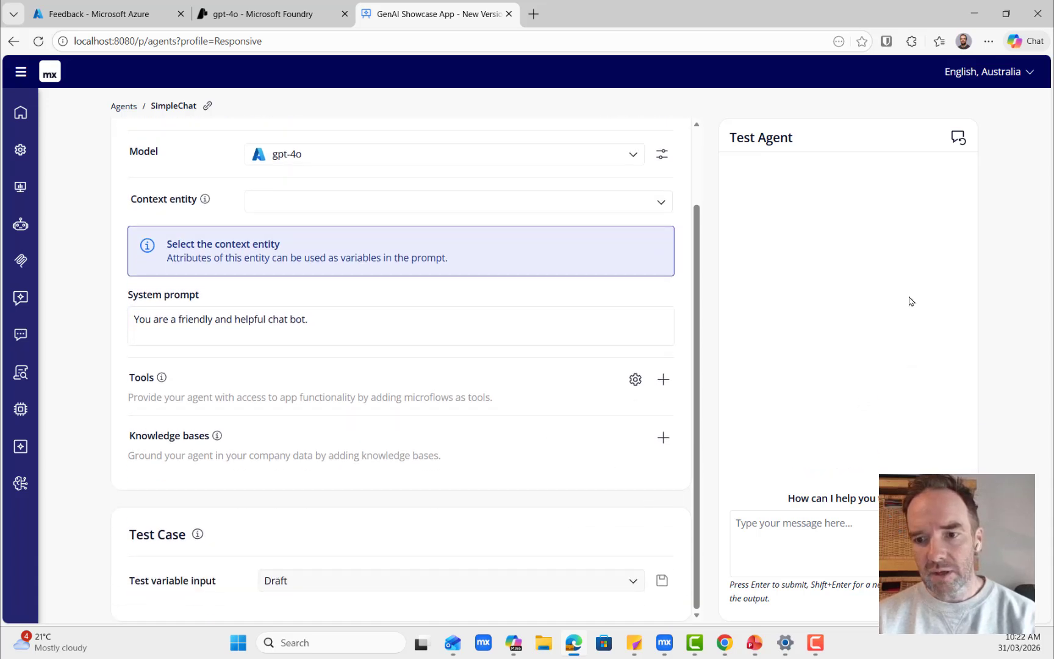
Test the SimpleChat agent by sending it the message "Hi How are you today?"
click(781, 534)
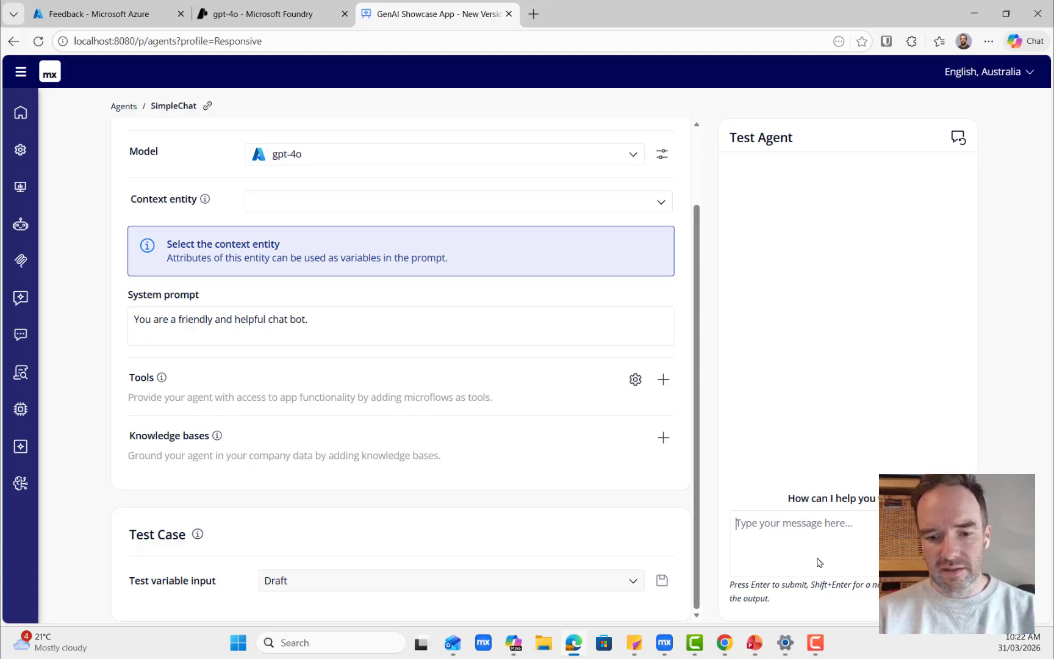
text(Hi How are )
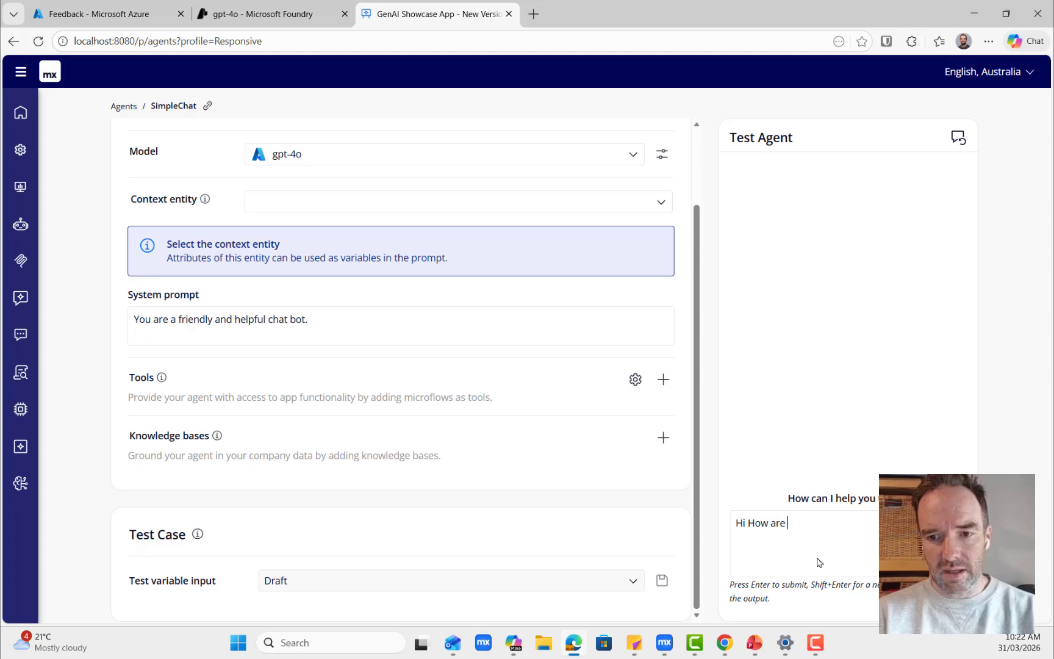
text(you today)
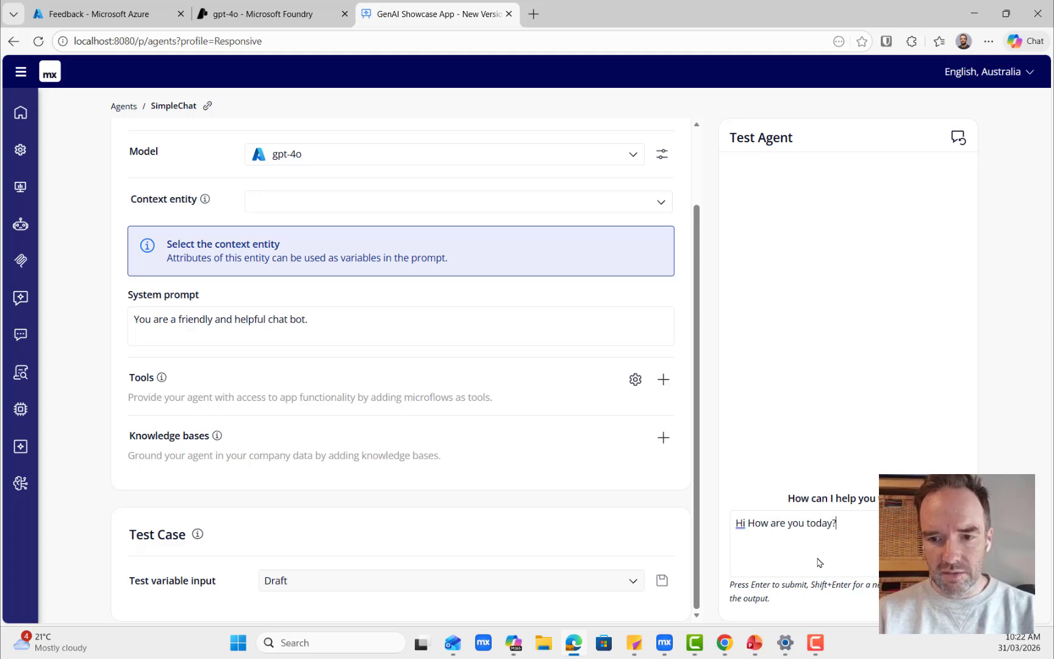
text(?)
key(Return)
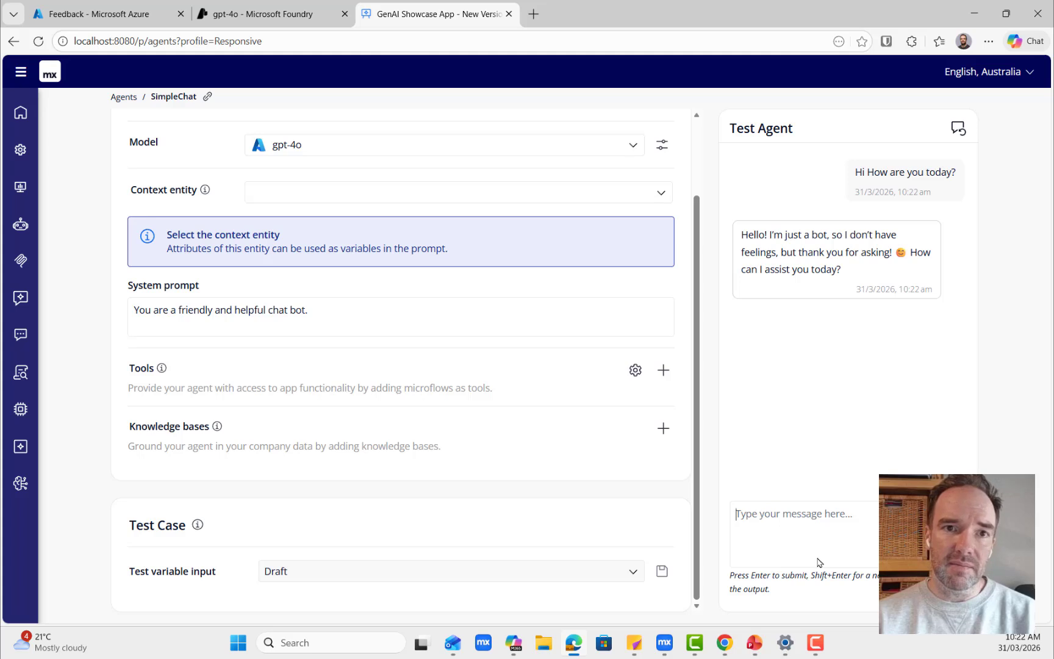
click(818, 561)
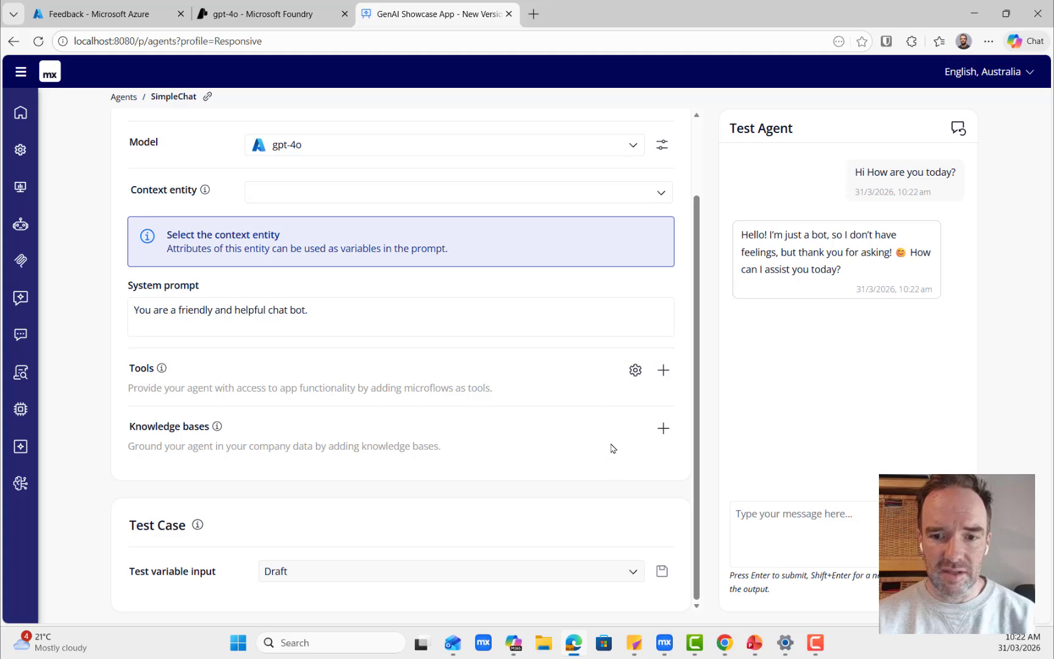
scroll(662, 571, up, 2)
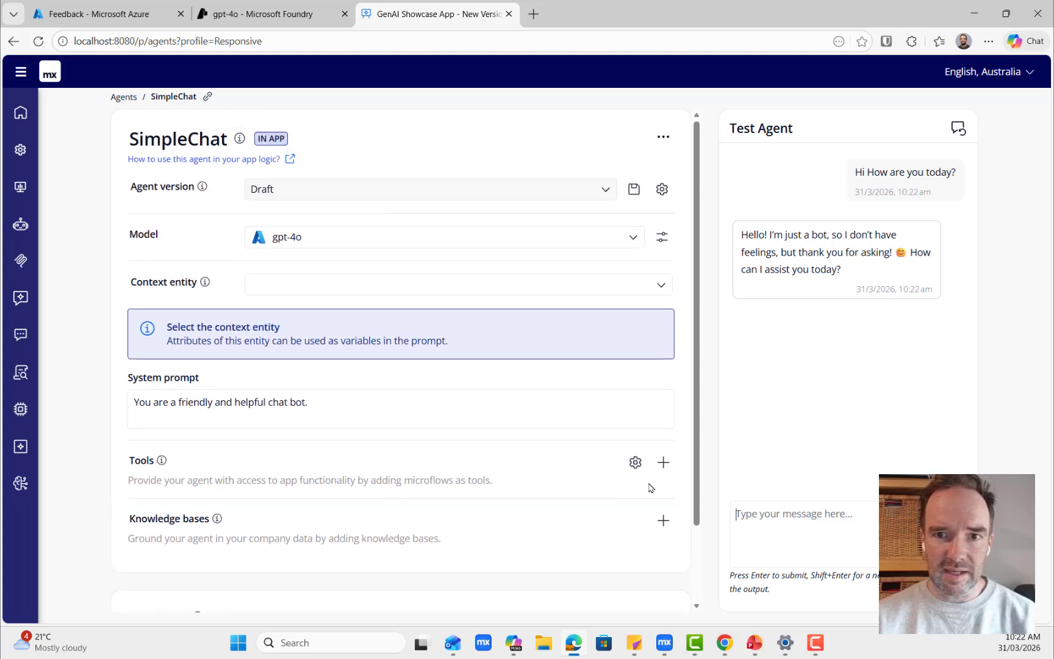
Save the SimpleChat agent version titled "Initial Chat Bot" with the description "Just getting started." and v0 Draft as the version in use
click(634, 190)
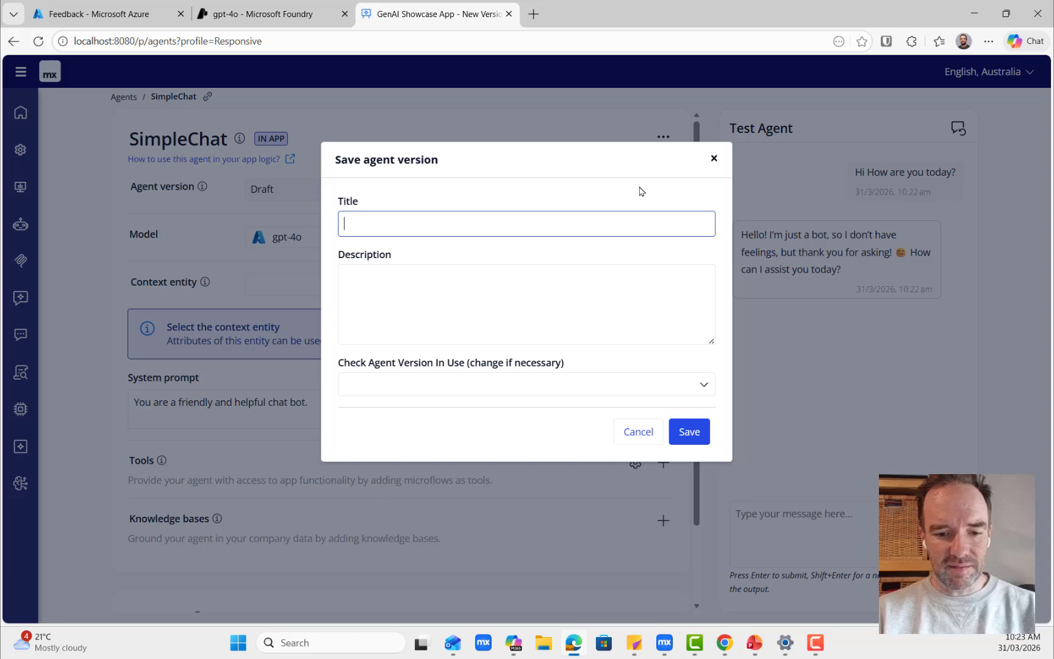
text(Initial)
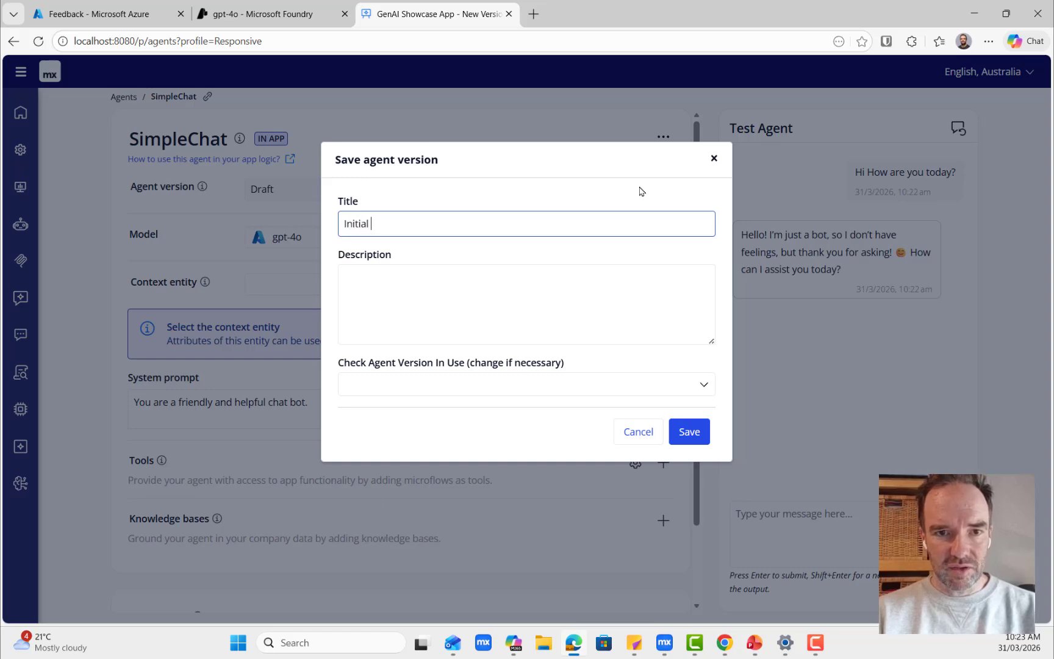
text( Chat Bot)
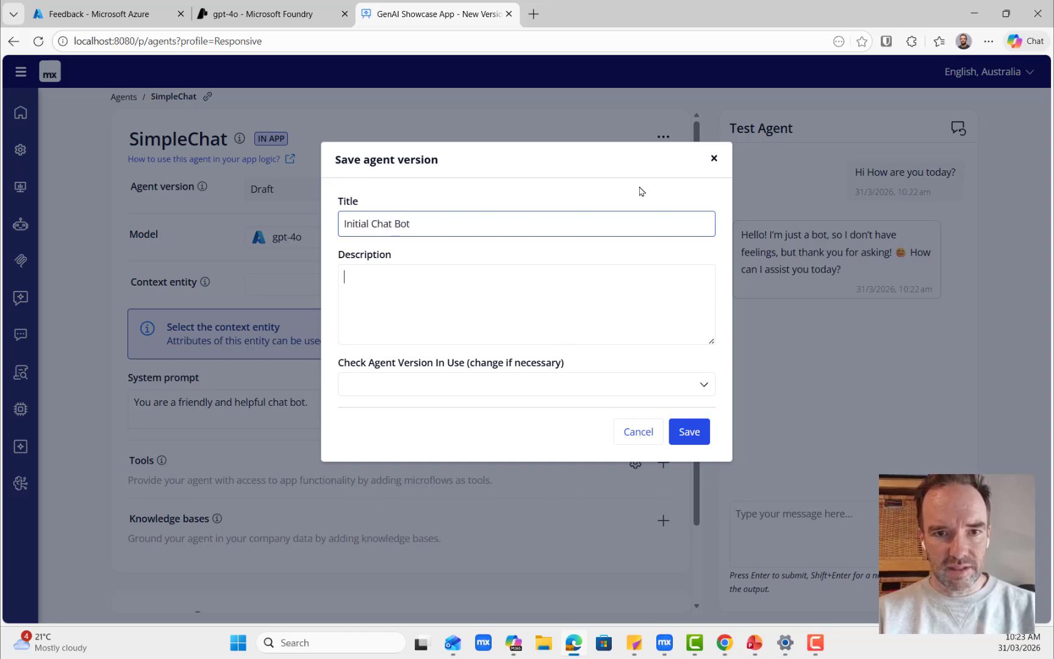
key(Tab)
text(Just ge)
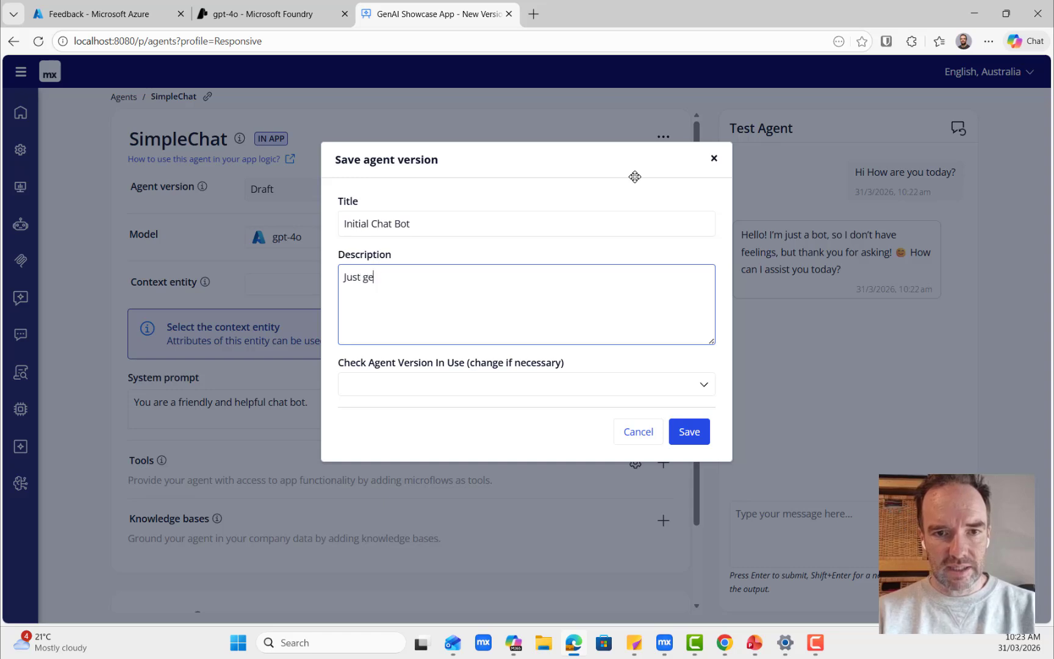
text(tting started.)
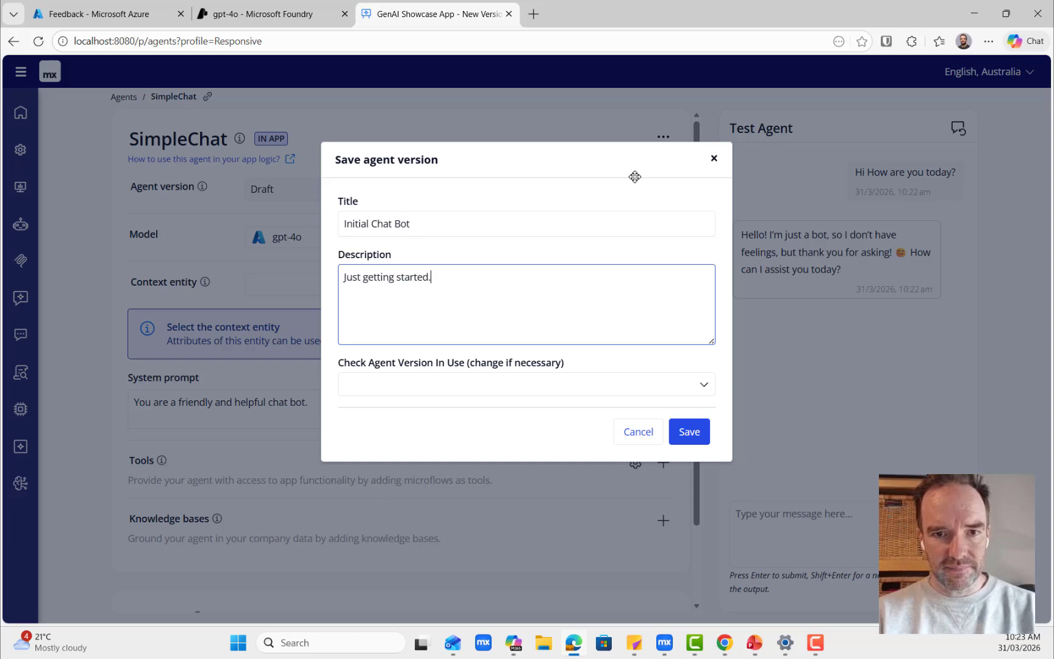
click(486, 393)
click(492, 417)
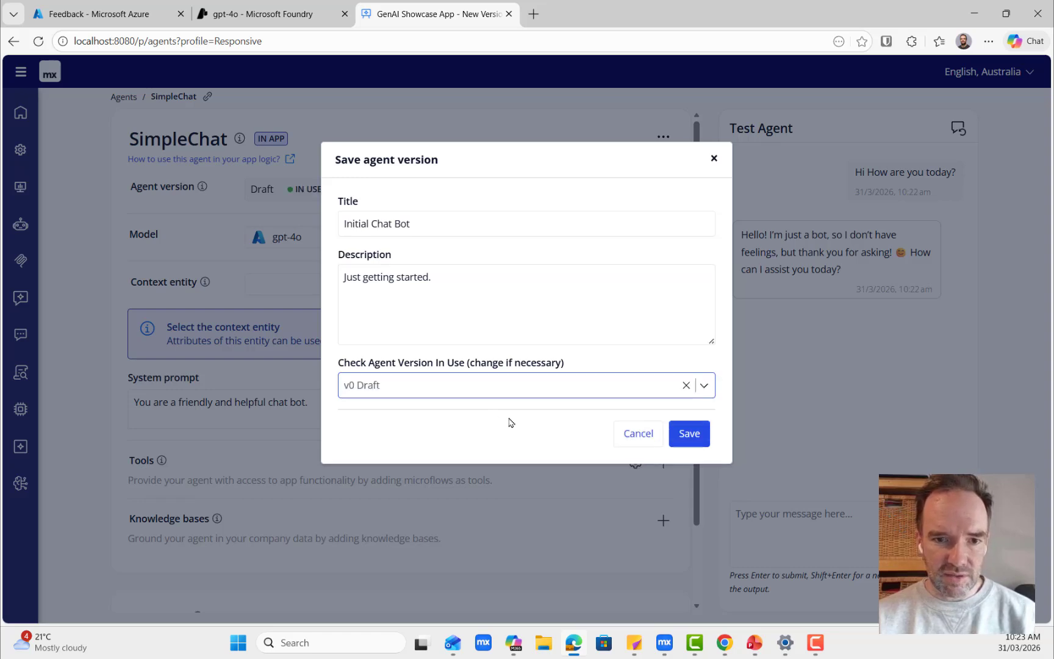
click(698, 435)
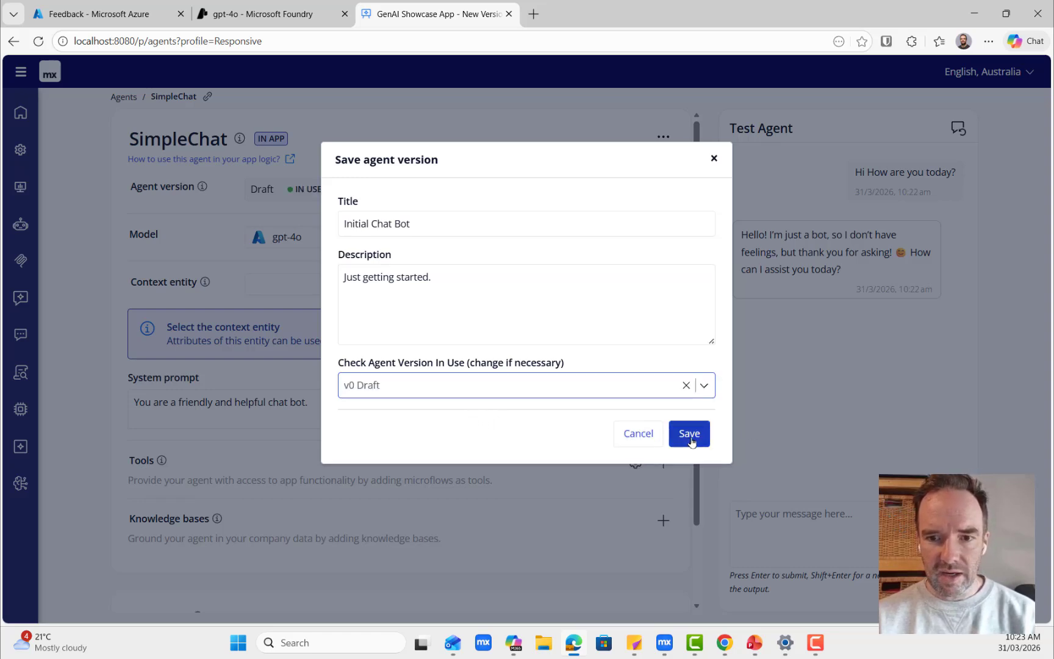